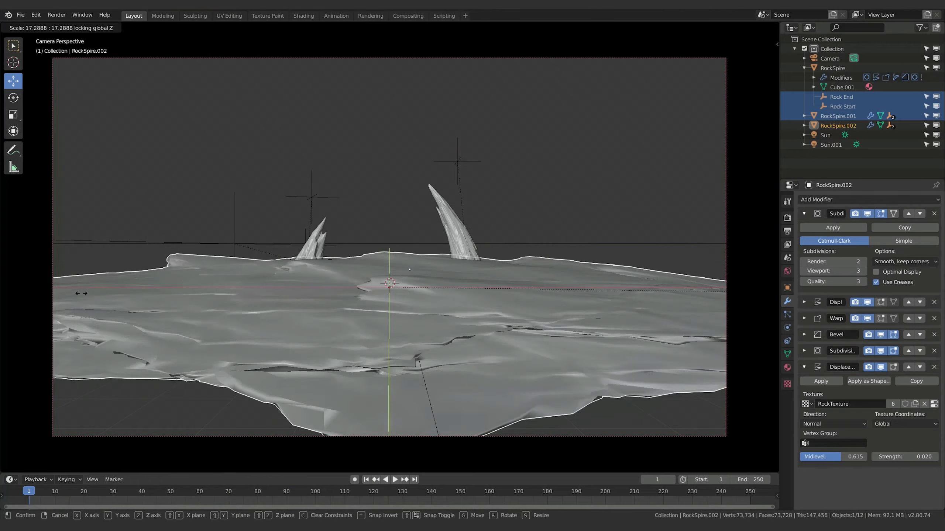
# Enlarge RockSpire.002 horizontally with its Z scale locked to form a wide ground surface beneath the two spires
pyautogui.click(209, 296)
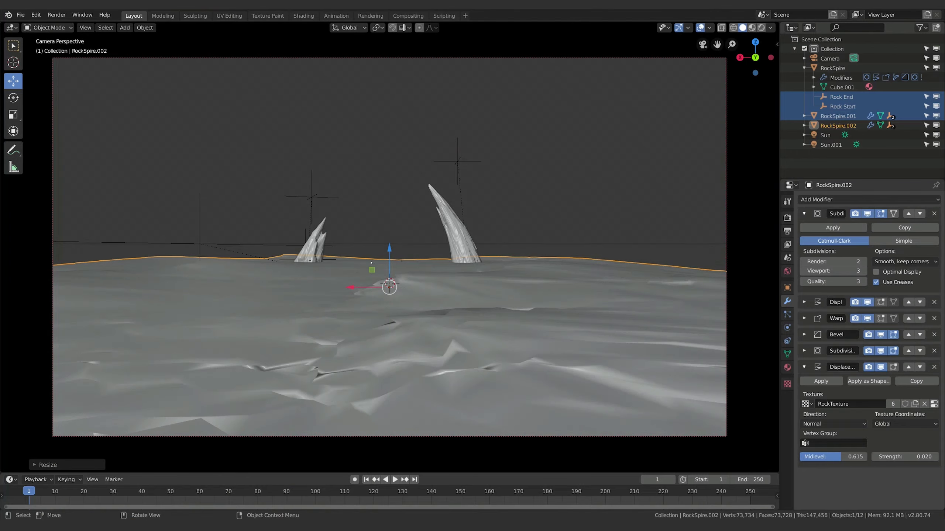
pyautogui.moveTo(371, 263); pyautogui.dragTo(438, 327, button='middle')
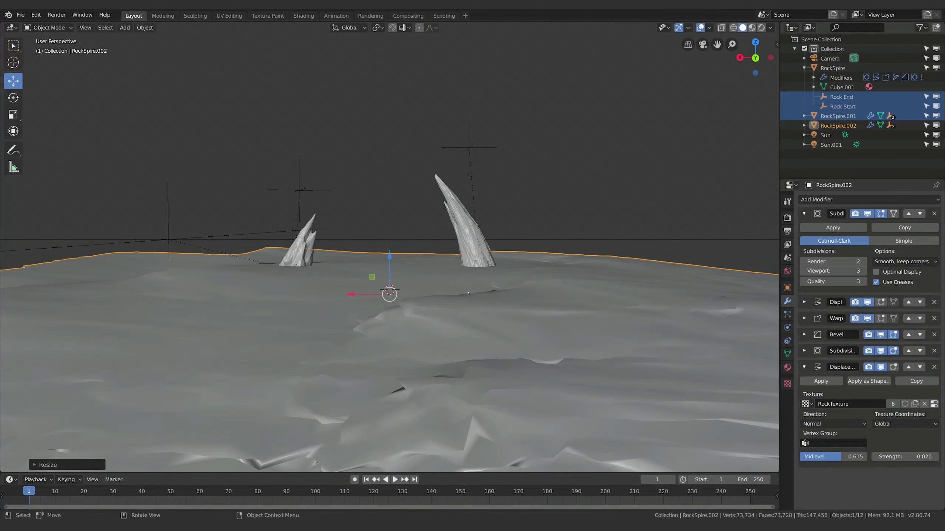
pyautogui.moveTo(470, 293); pyautogui.dragTo(460, 299, button='middle')
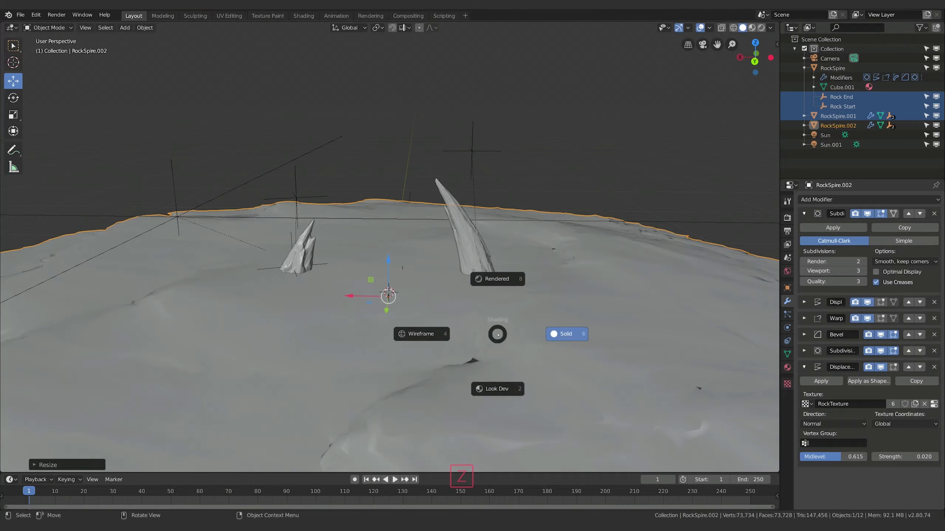
# Adjust the vertical thickness of the RockSpire.002 ground by scaling it along the Z axis
pyautogui.press('s')
pyautogui.press('z')
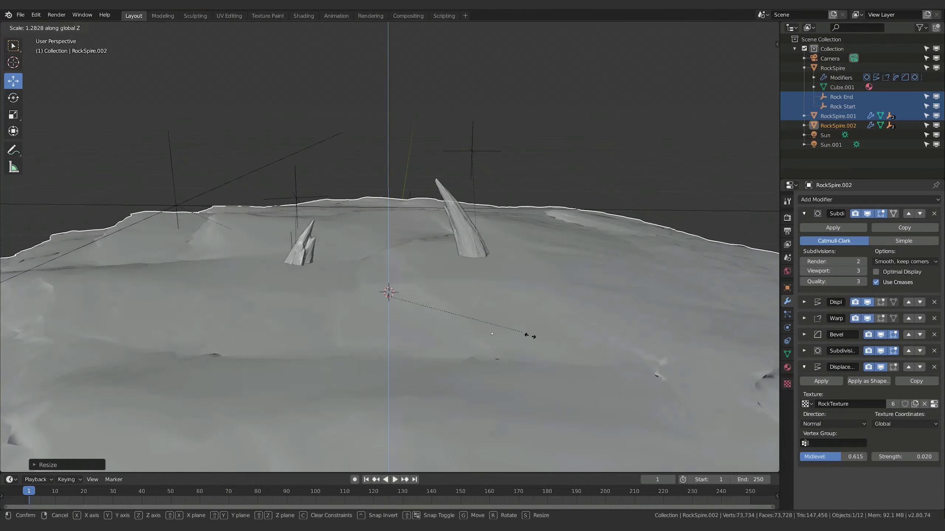
pyautogui.click(583, 357)
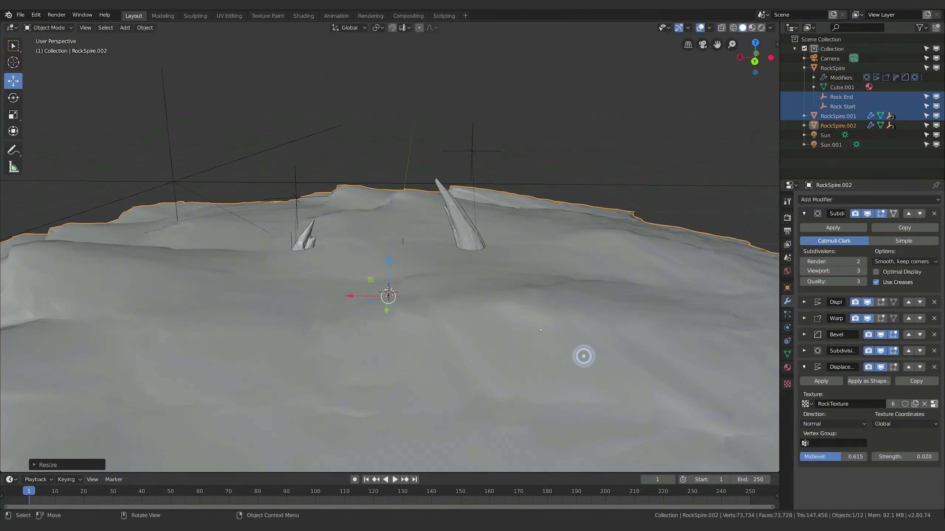
pyautogui.moveTo(584, 356); pyautogui.dragTo(528, 298, button='middle')
pyautogui.scroll(-5, 541, 327)
pyautogui.press('s')
pyautogui.press('z')
pyautogui.click(511, 309)
# Scale RockSpire.002 uniformly and lower it along the Z axis so the two spires stand out of the ground
pyautogui.press('s')
pyautogui.click(532, 291)
pyautogui.press('g')
pyautogui.press('z')
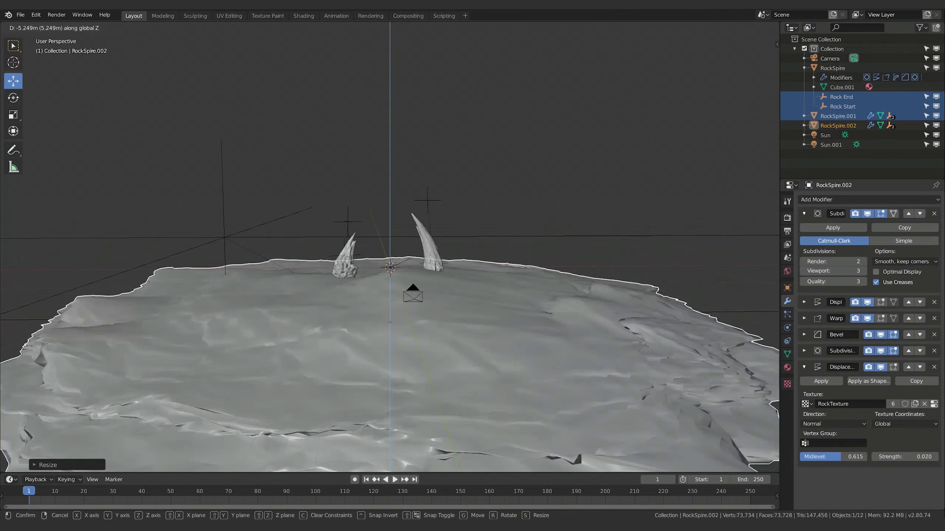
pyautogui.click(529, 323)
# Enlarge the RockSpire.002 ground uniformly by a factor of about 1.68
pyautogui.moveTo(528, 323)
pyautogui.mouseDown(button='middle')
pyautogui.moveTo(527, 294)
pyautogui.moveTo(515, 322)
pyautogui.mouseUp(button='middle')
pyautogui.scroll(-4, 393, 308)
pyautogui.scroll(6, 393, 307)
pyautogui.moveTo(394, 308); pyautogui.dragTo(427, 327, button='middle')
pyautogui.scroll(-5, 427, 326)
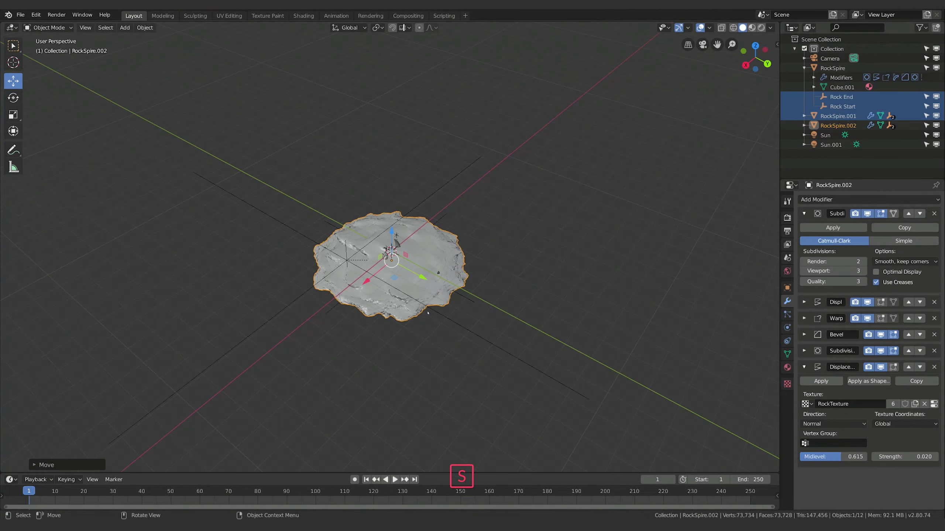
pyautogui.press('s')
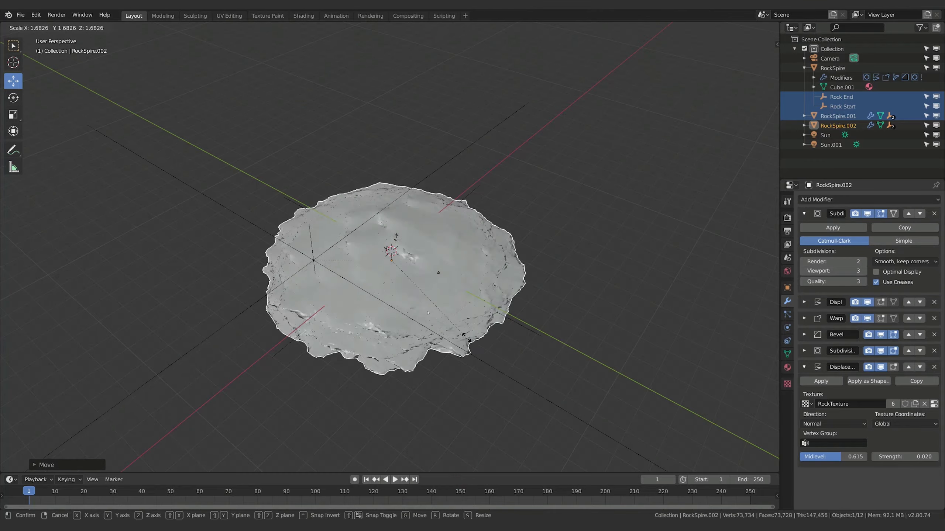
pyautogui.click(465, 339)
pyautogui.moveTo(465, 339); pyautogui.dragTo(466, 338, button='middle')
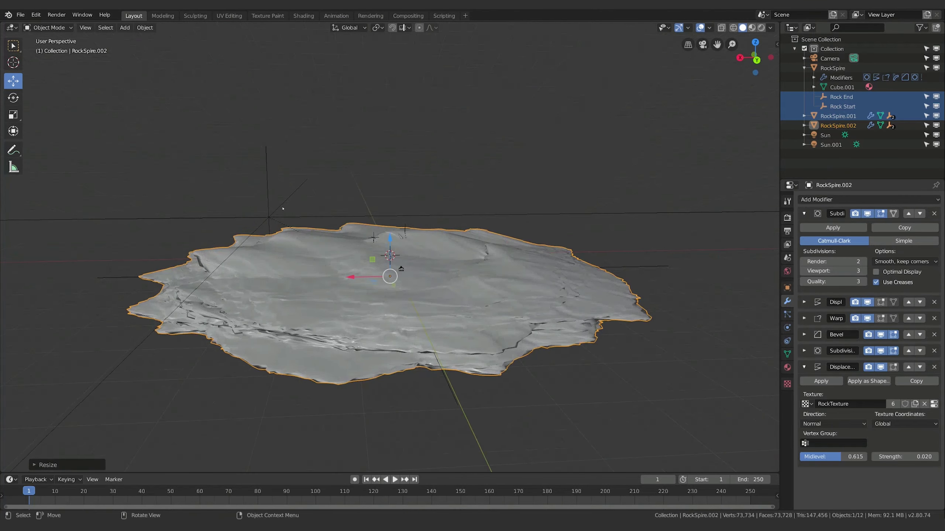
# Move the Rock End.002 empty above the middle of the ground, to a Z location of about 4.98 m
pyautogui.click(283, 209)
pyautogui.press('g')
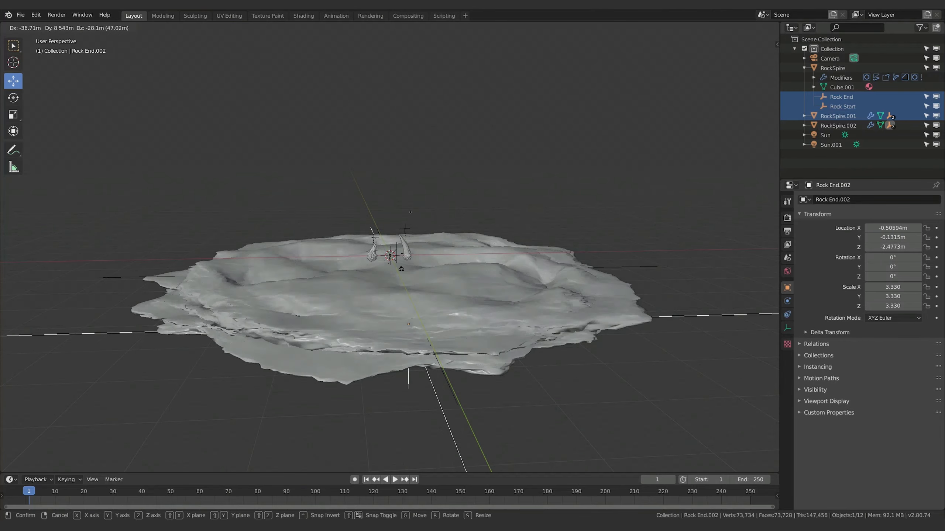
pyautogui.click(403, 163)
pyautogui.moveTo(403, 164); pyautogui.dragTo(418, 212, button='middle')
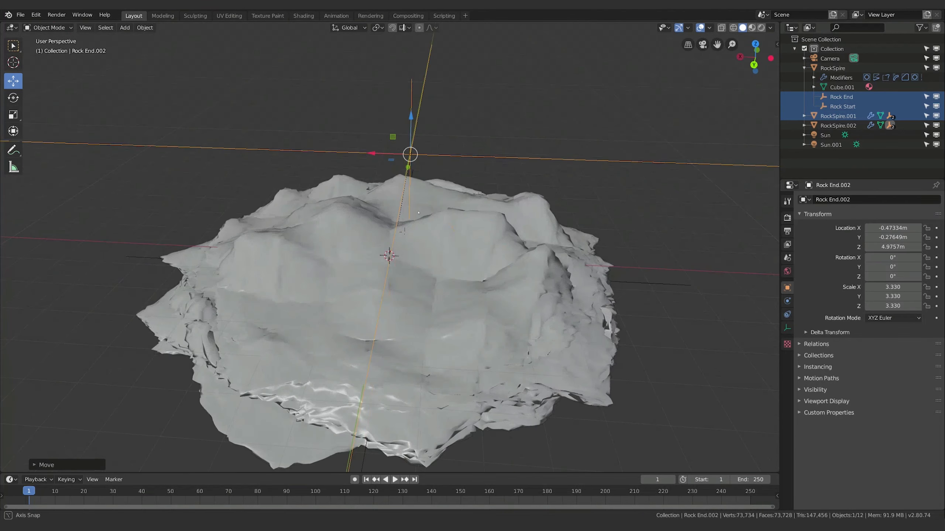
# Raise the Rock Start.002 empty freely to a Z location of about 1.55 m
pyautogui.click(653, 286)
pyautogui.moveTo(653, 286); pyautogui.dragTo(618, 268, button='middle')
pyautogui.press('g')
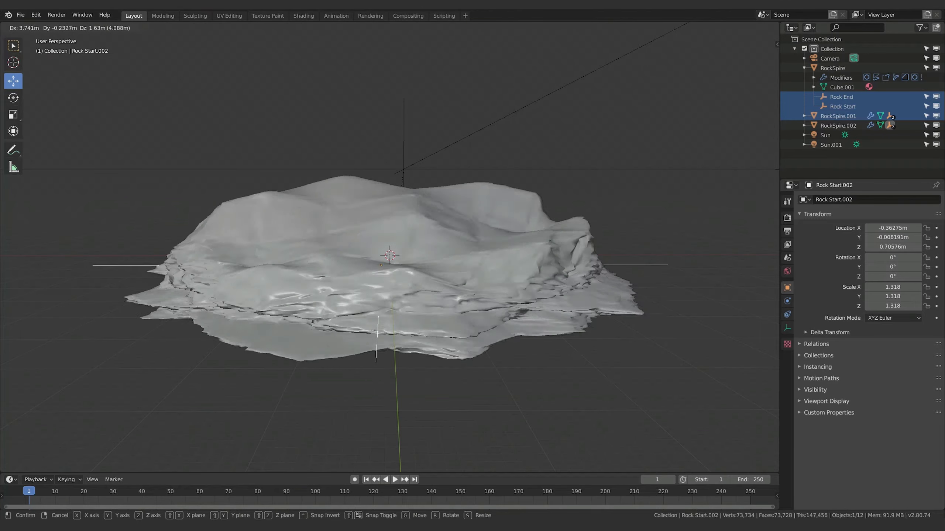
pyautogui.click(547, 227)
# Move the Rock Start.002 empty along the Z axis to a Z location of about -1.24 m
pyautogui.moveTo(547, 227); pyautogui.dragTo(501, 195, button='middle')
pyautogui.press('g')
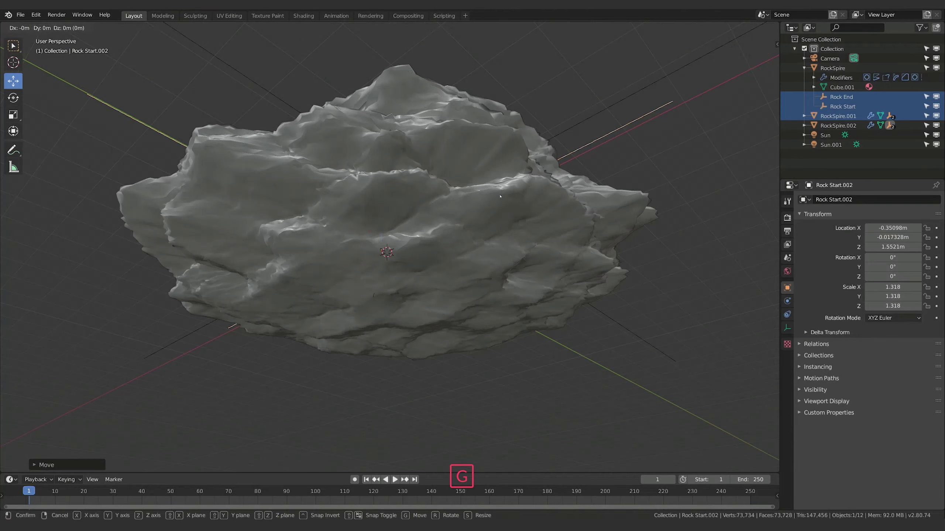
pyautogui.press('z')
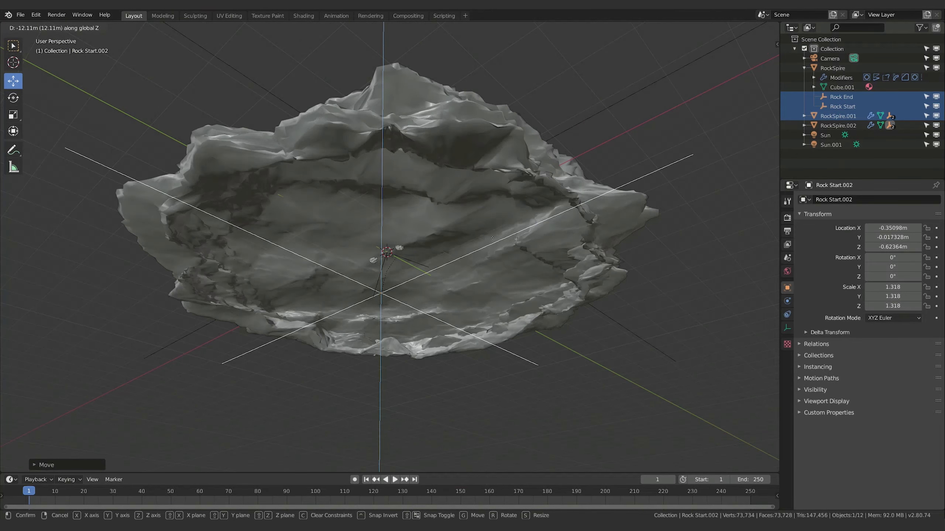
pyautogui.click(491, 227)
pyautogui.moveTo(491, 227); pyautogui.dragTo(438, 152, button='middle')
pyautogui.press('g')
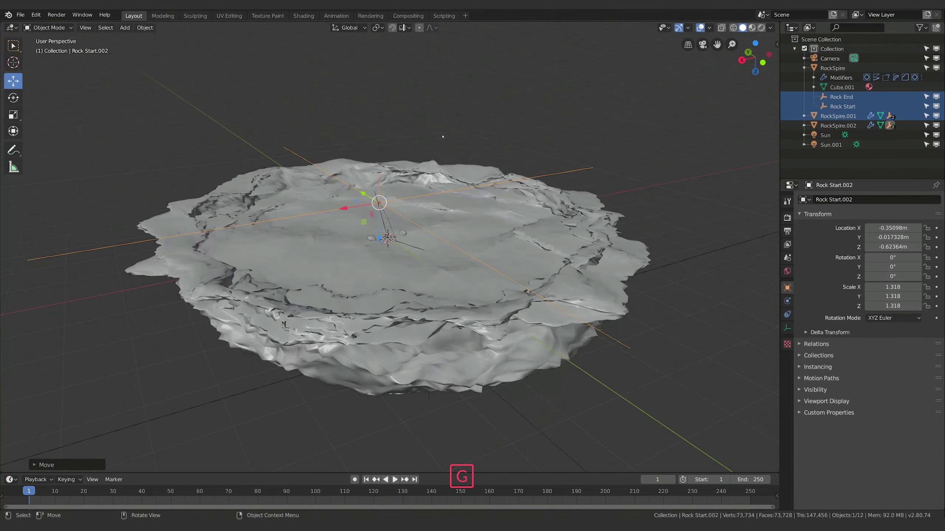
pyautogui.press('z')
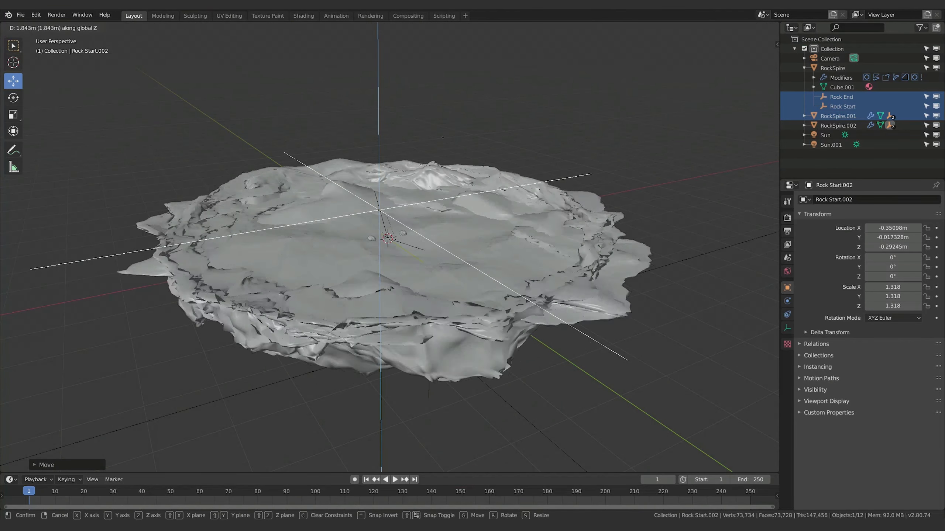
pyautogui.click(443, 119)
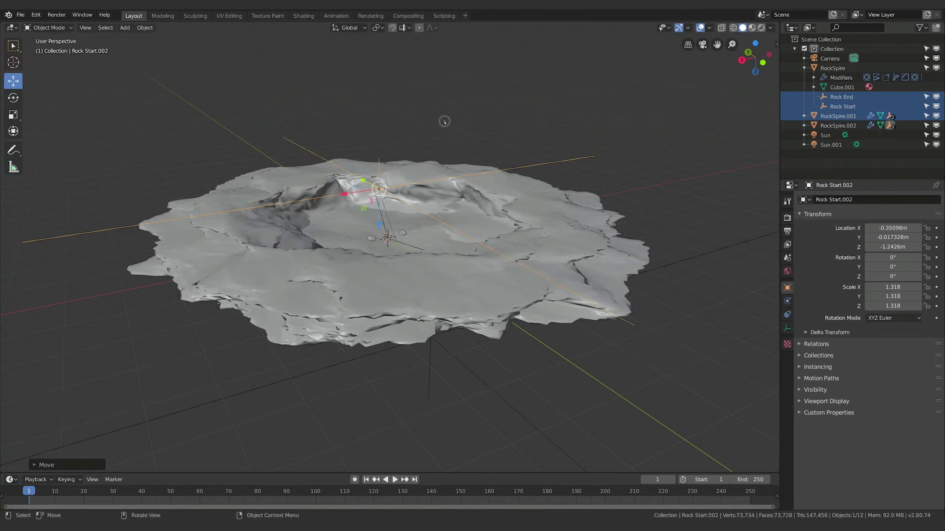
# Lower the Rock End.002 empty below the ground along Z, then raise it back above the surface
pyautogui.moveTo(443, 120); pyautogui.dragTo(457, 250, button='middle')
pyautogui.click(373, 171)
pyautogui.press('g')
pyautogui.press('z')
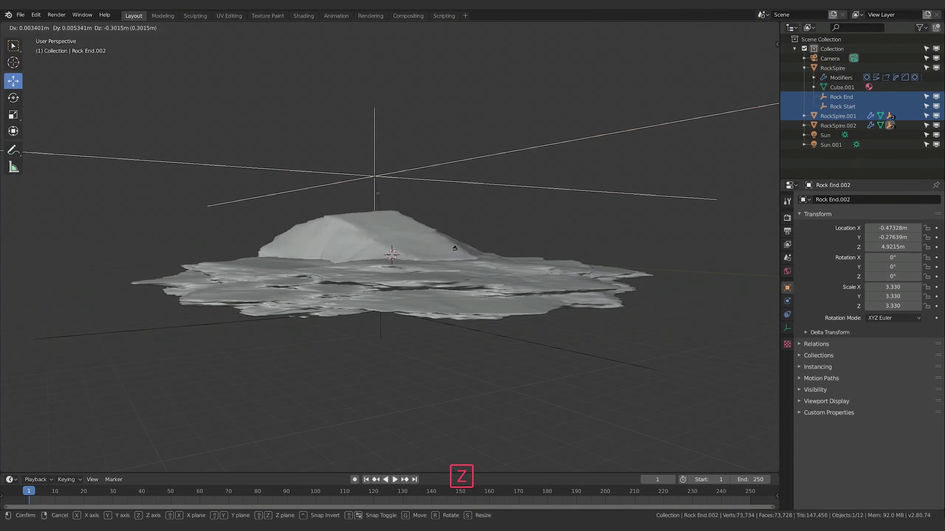
pyautogui.click(390, 331)
pyautogui.moveTo(390, 331); pyautogui.dragTo(425, 247, button='middle')
pyautogui.press('g')
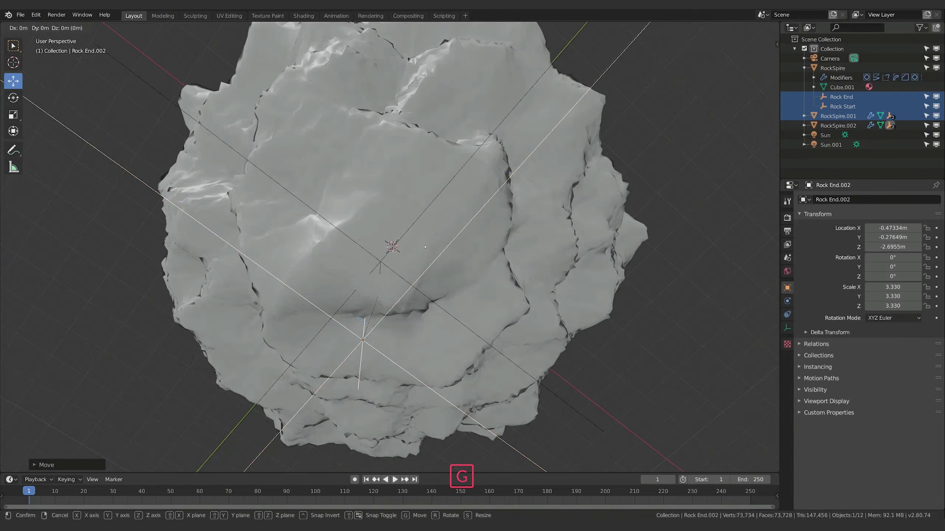
pyautogui.click(411, 170)
pyautogui.moveTo(411, 170); pyautogui.dragTo(414, 292, button='middle')
# Flip the RockSpire.002 ground over by rotating it 180 degrees about the X axis
pyautogui.click(432, 247)
pyautogui.write('rx')
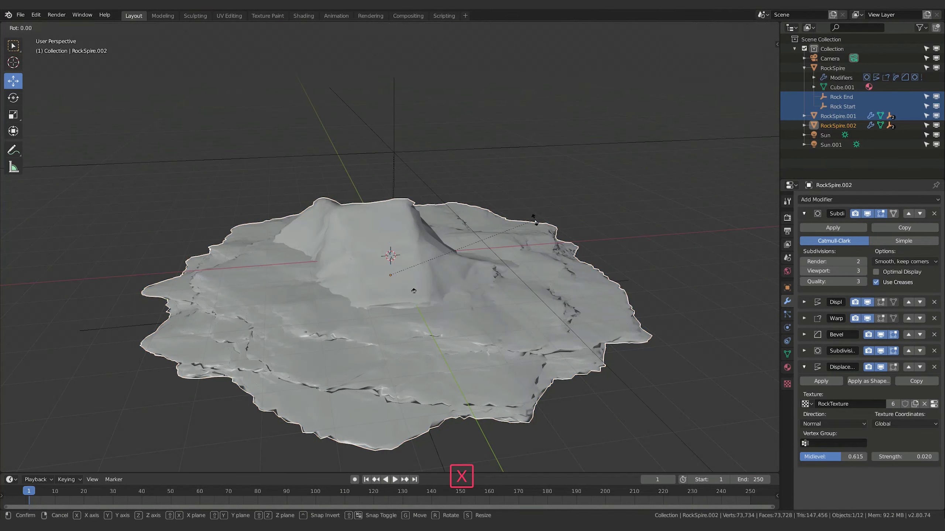
pyautogui.write('180')
pyautogui.press('Return')
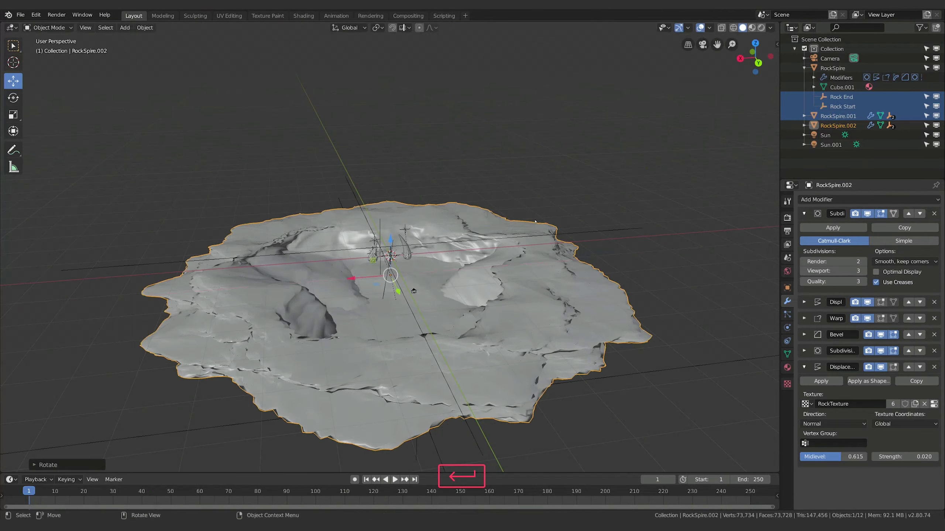
# Raise the flipped RockSpire.002 ground about 10.4 m along the Z axis
pyautogui.moveTo(524, 218)
pyautogui.mouseDown(button='middle')
pyautogui.moveTo(517, 193)
pyautogui.moveTo(510, 209)
pyautogui.mouseUp(button='middle')
pyautogui.press('g')
pyautogui.press('z')
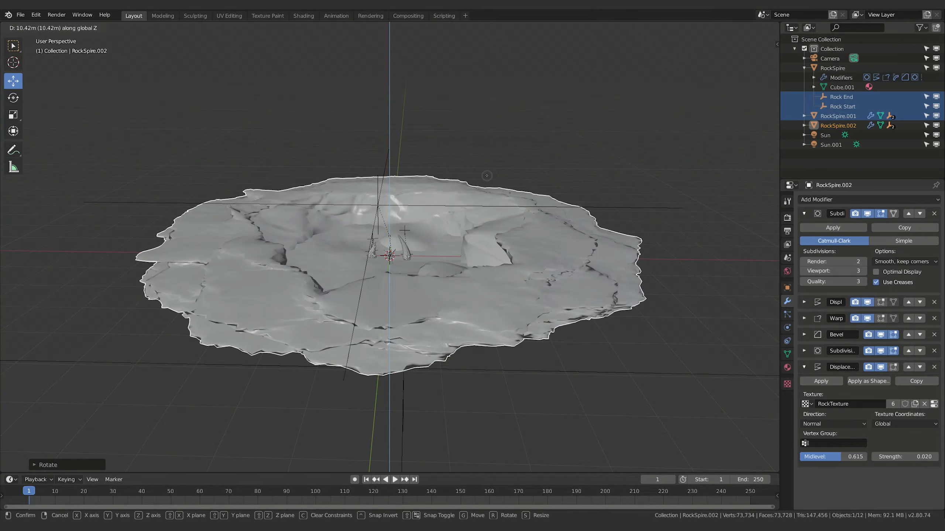
pyautogui.click(487, 175)
# Adjust the height of the Rock Start.002 empty along the Z axis to reshape the hollow in the ground
pyautogui.scroll(5, 439, 280)
pyautogui.moveTo(410, 305); pyautogui.dragTo(471, 259, button='middle')
pyautogui.scroll(3, 431, 294)
pyautogui.scroll(-10, 416, 278)
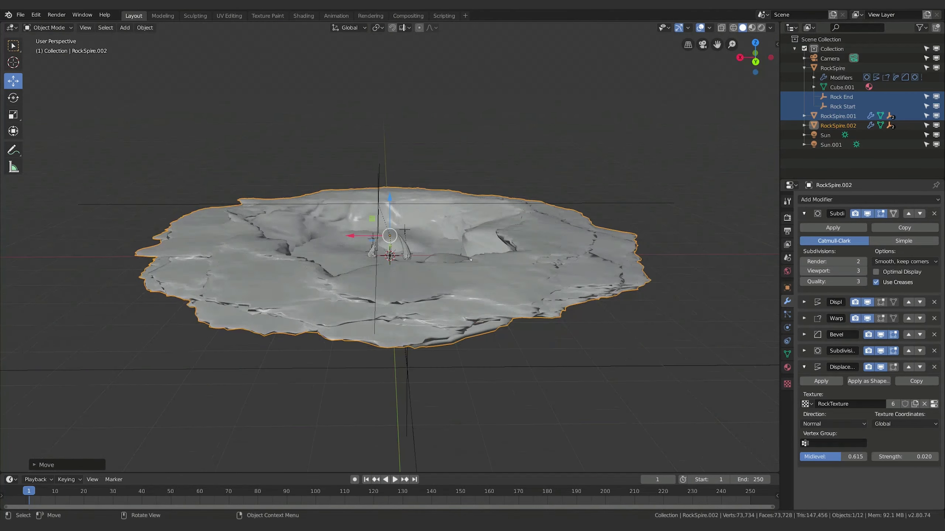
pyautogui.click(416, 206)
pyautogui.press('g')
pyautogui.press('z')
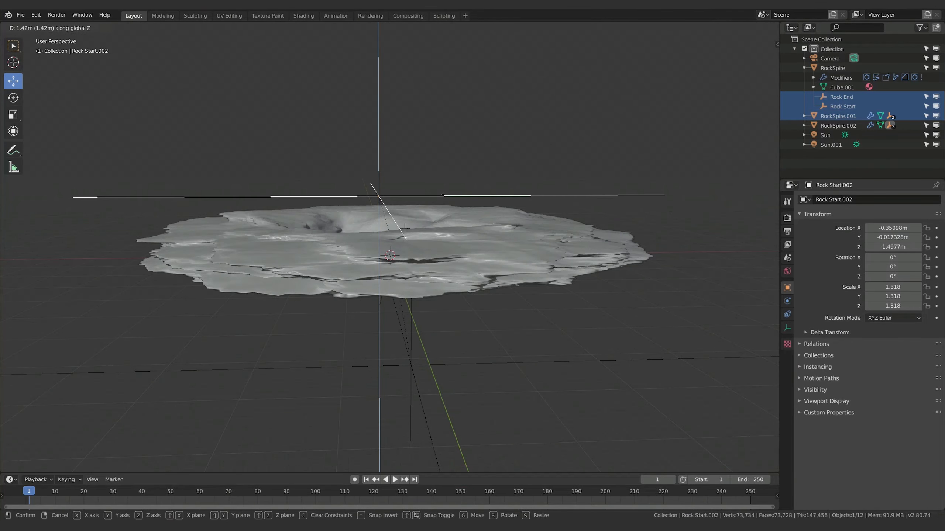
pyautogui.click(442, 208)
# Raise the Rock End.002 empty along the Z axis to a Z location of about -0.03 m
pyautogui.moveTo(443, 207); pyautogui.dragTo(392, 325, button='middle')
pyautogui.moveTo(394, 375); pyautogui.dragTo(422, 335, button='middle')
pyautogui.press('g')
pyautogui.press('z')
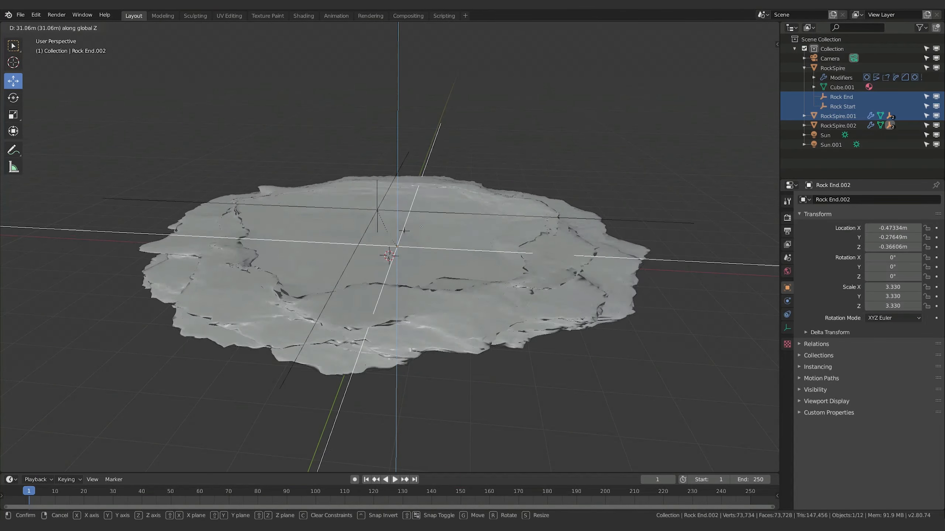
pyautogui.click(420, 239)
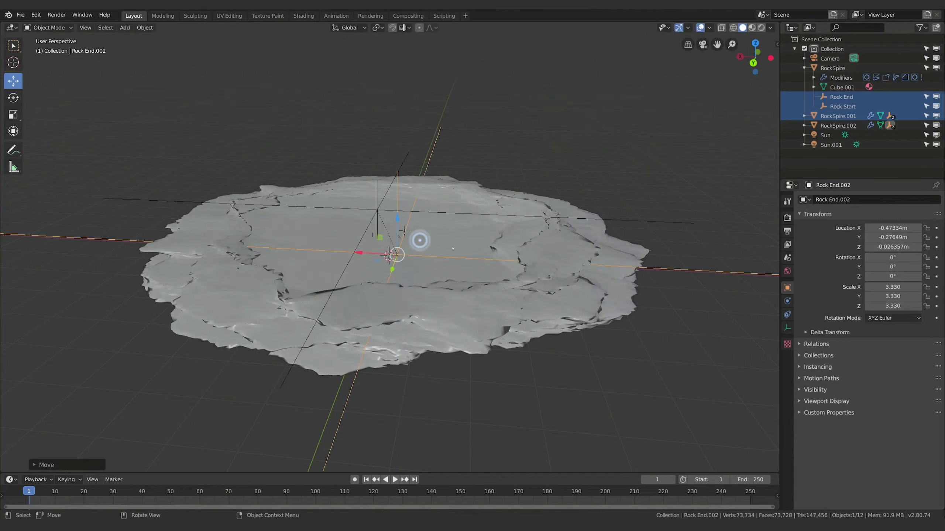
# Fine-tune the Rock End.002 empty's height with two further moves along the Z axis to flatten the ground's centre
pyautogui.moveTo(420, 239); pyautogui.dragTo(466, 241, button='middle')
pyautogui.press('g')
pyautogui.press('z')
pyautogui.click(467, 232)
pyautogui.scroll(-3, 462, 259)
pyautogui.scroll(8, 455, 265)
pyautogui.press('g')
pyautogui.press('z')
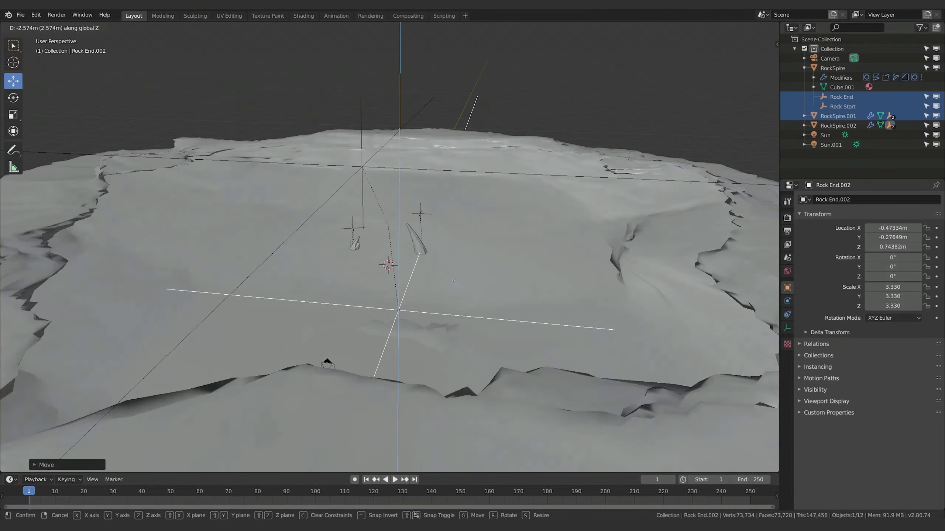
pyautogui.click(456, 309)
# Lower the RockSpire.002 ground along the Z axis so the bases of both spires rest on its surface
pyautogui.moveTo(456, 309); pyautogui.dragTo(497, 238, button='middle')
pyautogui.click(496, 238)
pyautogui.press('g')
pyautogui.press('z')
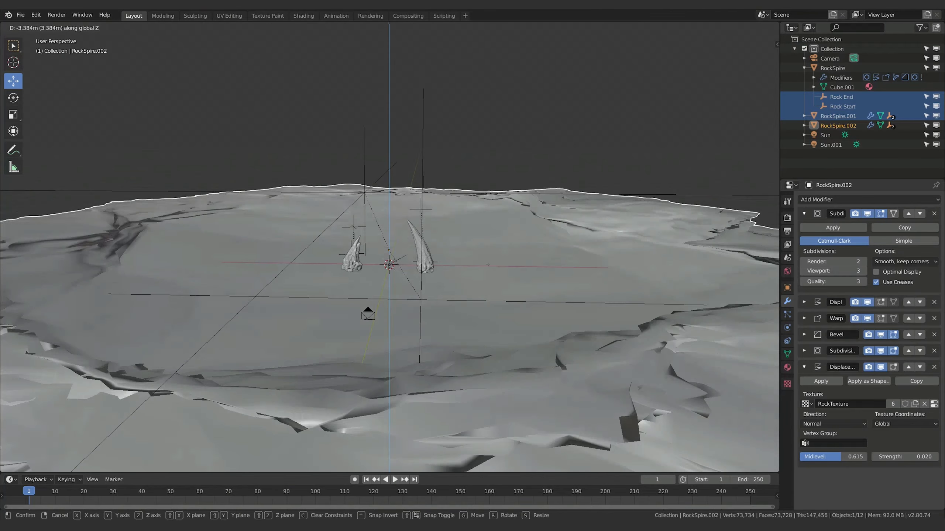
pyautogui.click(488, 260)
# View the scene through the camera and switch the viewport to Rendered shading
pyautogui.moveTo(488, 261); pyautogui.dragTo(446, 273, button='middle')
pyautogui.scroll(-4, 418, 292)
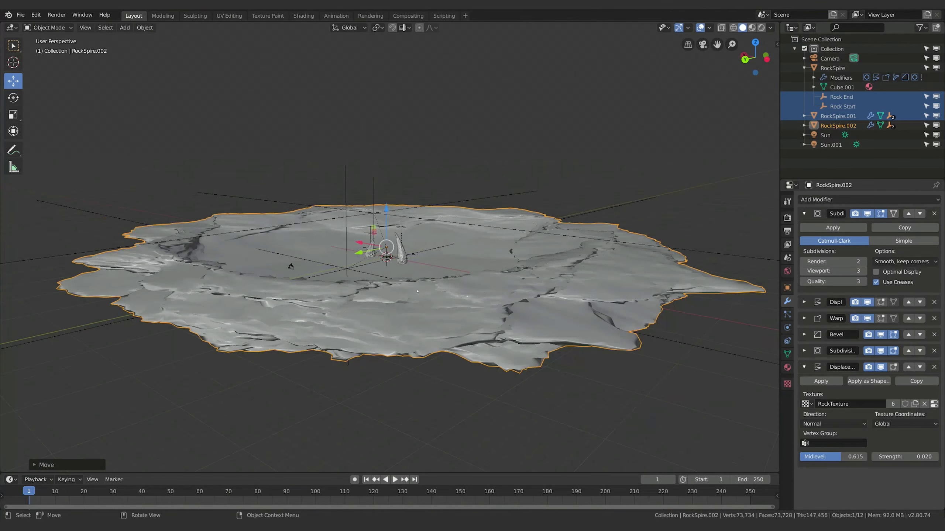
pyautogui.press('KP_0')
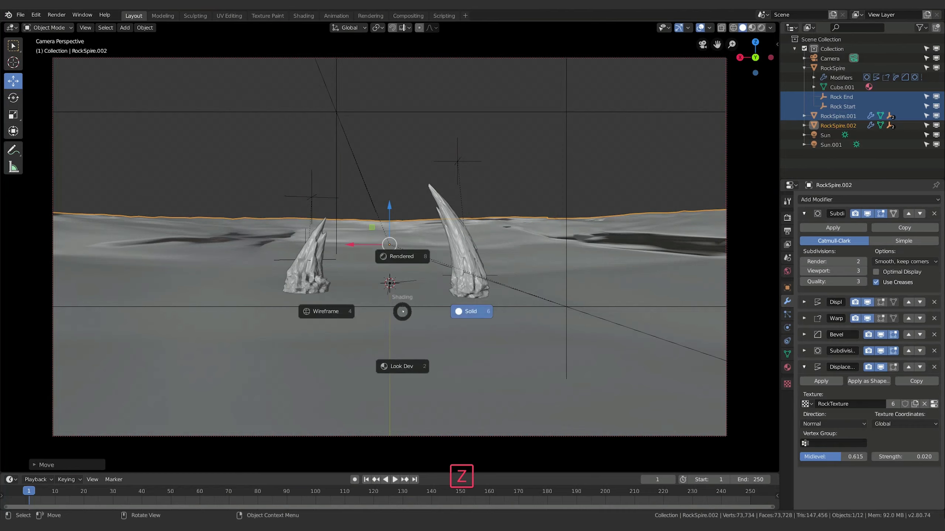
pyautogui.click(407, 257)
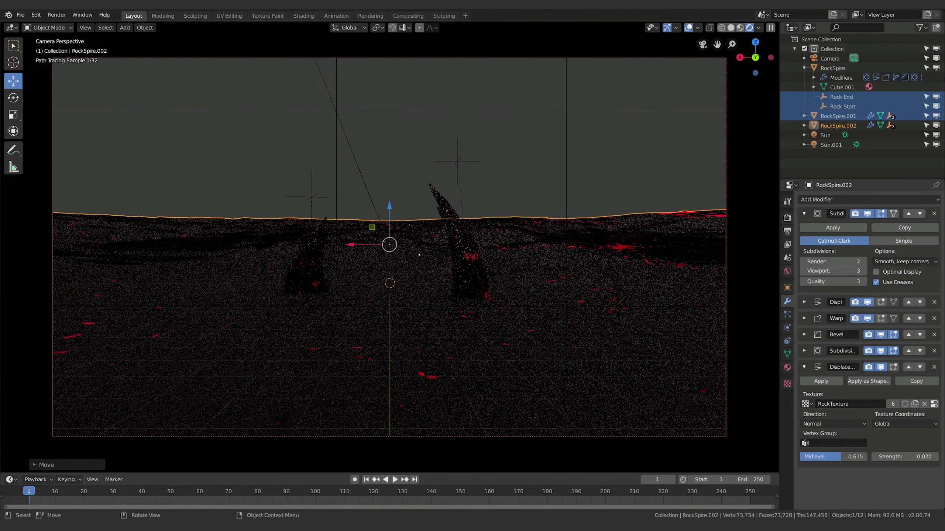
# Brighten the world background colour to white
pyautogui.click(787, 271)
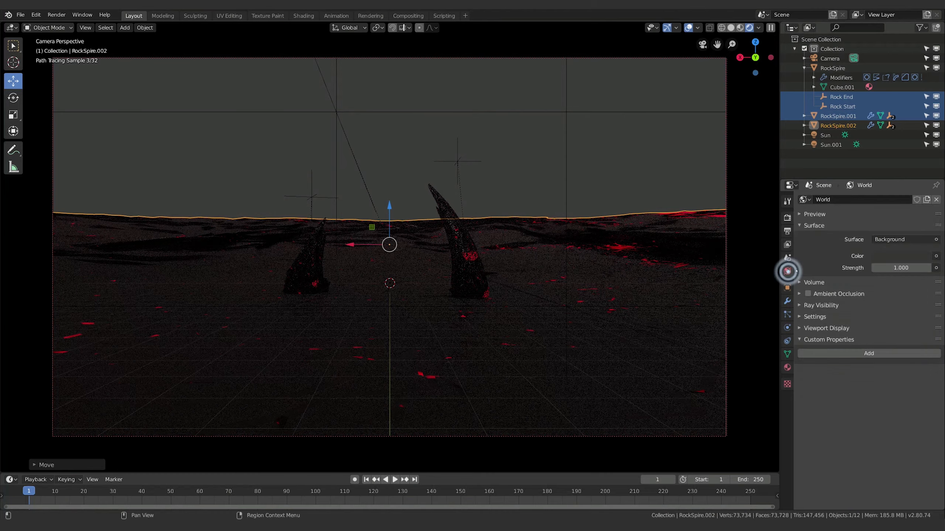
pyautogui.click(890, 256)
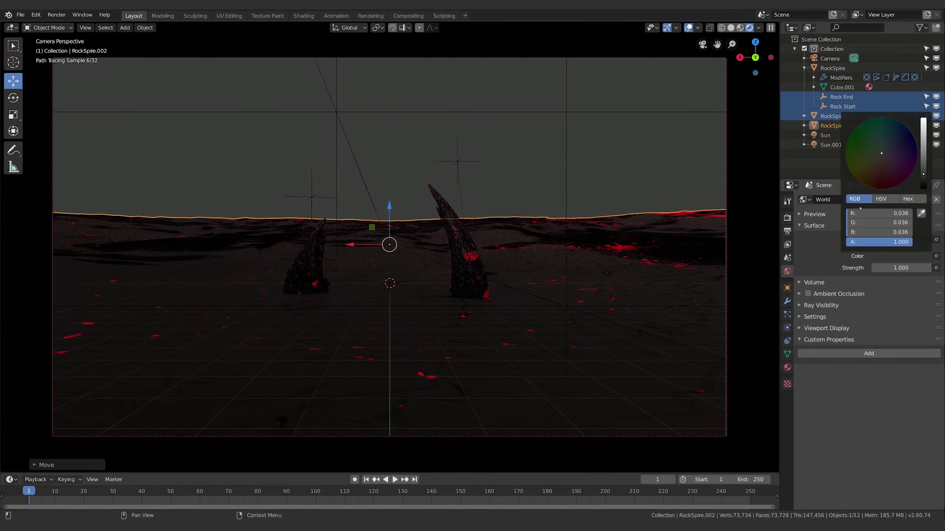
pyautogui.moveTo(924, 174); pyautogui.dragTo(923, 120)
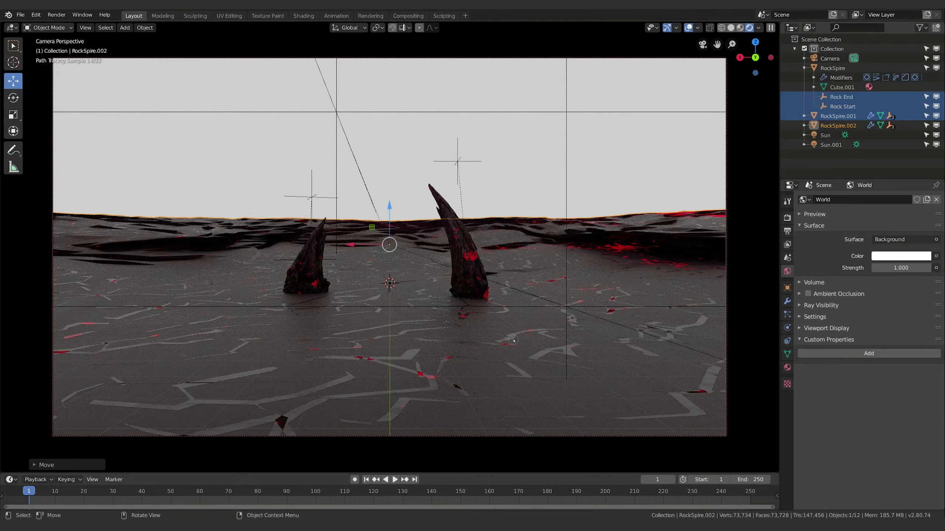
pyautogui.moveTo(599, 385); pyautogui.dragTo(600, 388, button='middle')
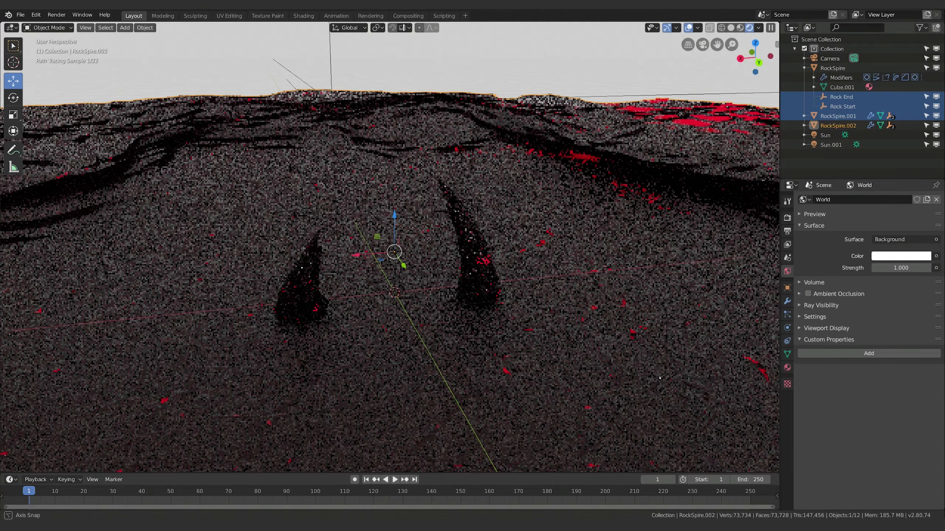
# Switch the viewport to LookDev shading and check the scene through the camera
pyautogui.press('KP_0')
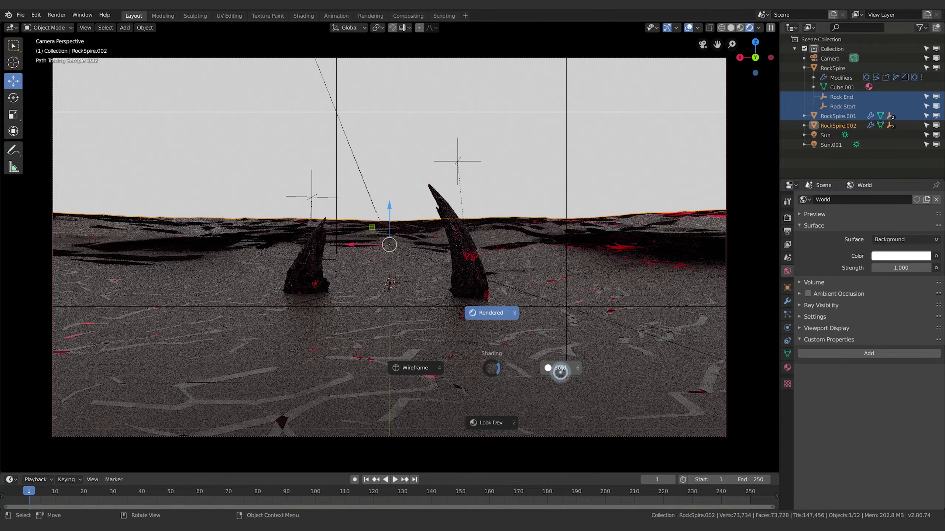
pyautogui.click(560, 369)
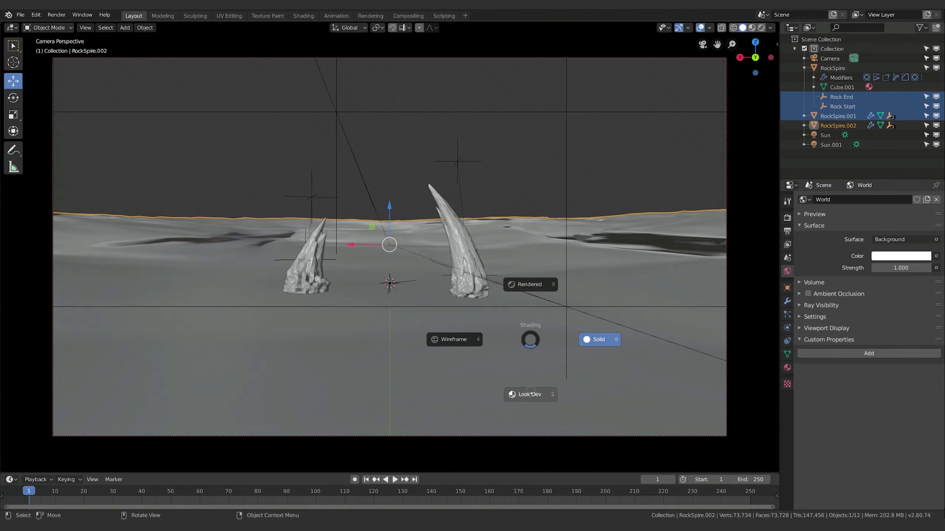
pyautogui.click(530, 394)
pyautogui.moveTo(413, 334); pyautogui.dragTo(451, 342, button='middle')
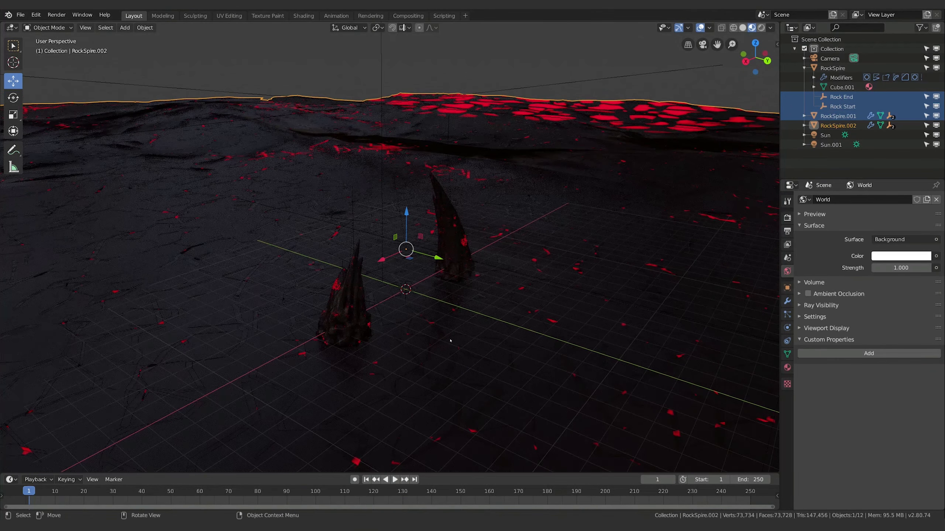
pyautogui.press('KP_0')
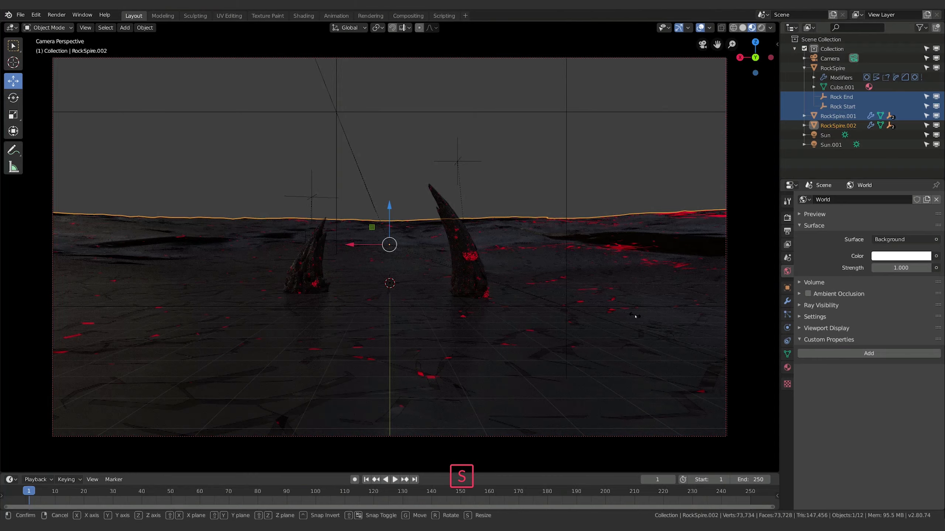
# Resize the RockSpire.002 ground uniformly while viewing through the camera
pyautogui.press('s')
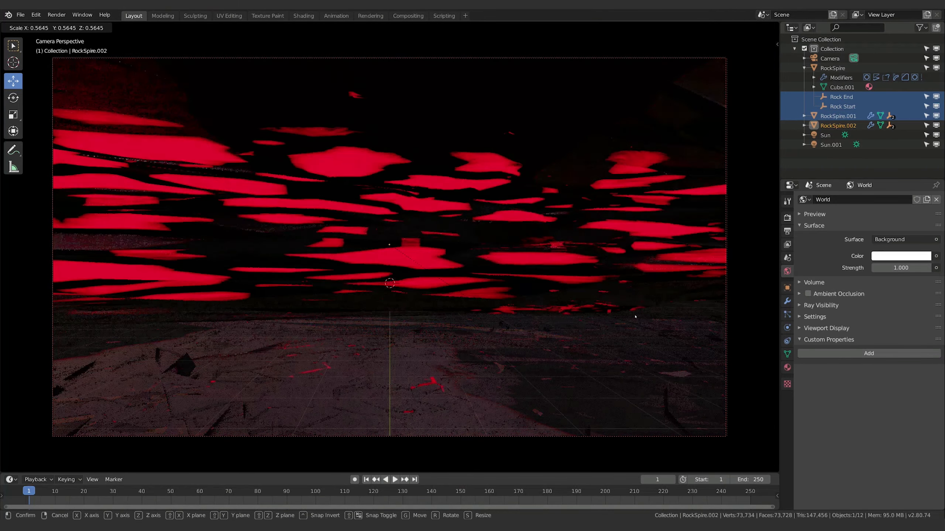
pyautogui.click(493, 323)
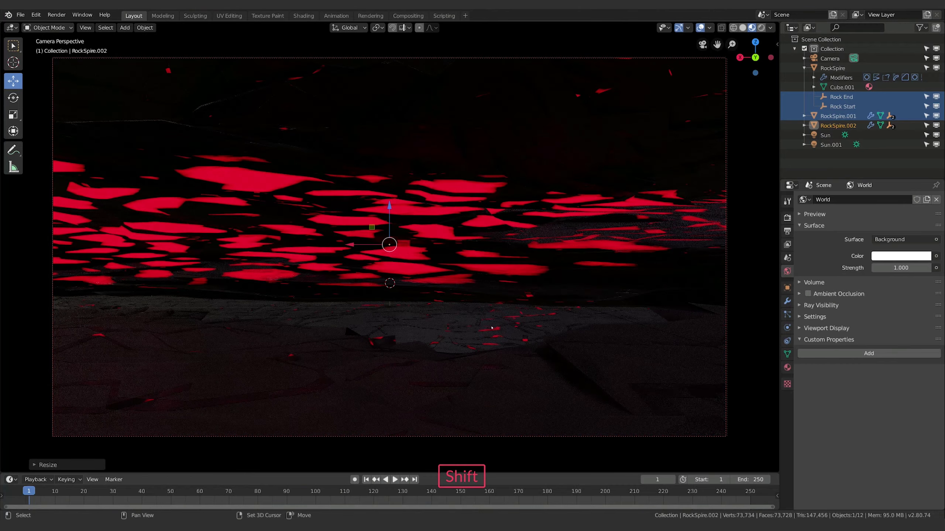
pyautogui.moveTo(491, 327); pyautogui.dragTo(526, 325, button='middle')
pyautogui.scroll(-10, 503, 333)
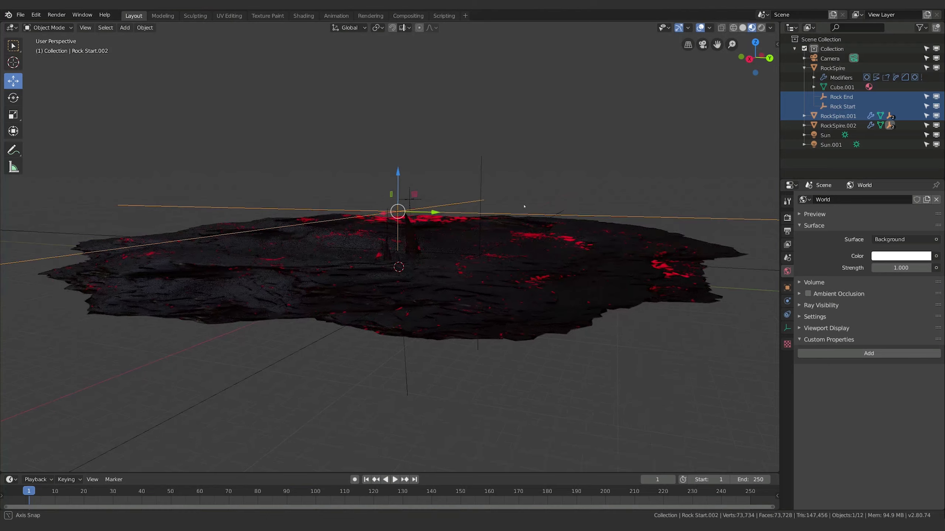
pyautogui.moveTo(524, 206); pyautogui.dragTo(510, 215, button='middle')
pyautogui.press('g')
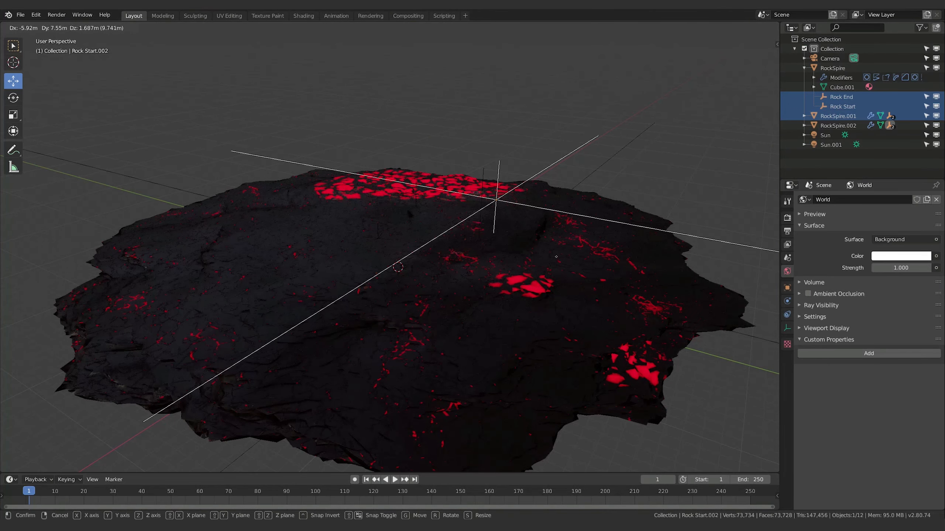
pyautogui.moveTo(539, 276)
pyautogui.press('Escape')
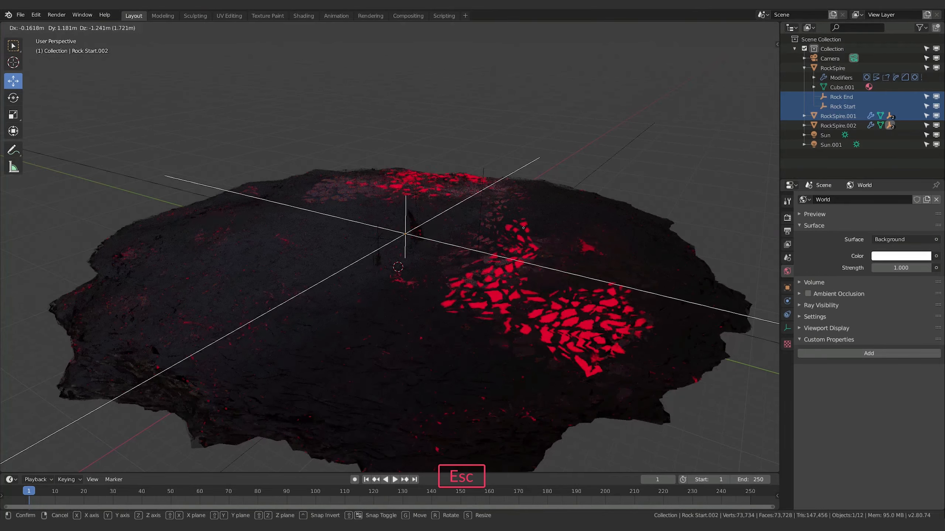
# Switch the viewport to Solid shading and reposition the Rock Start.002 empty with two free moves to reshape the ground
pyautogui.click(592, 233)
pyautogui.moveTo(592, 232); pyautogui.dragTo(610, 262, button='middle')
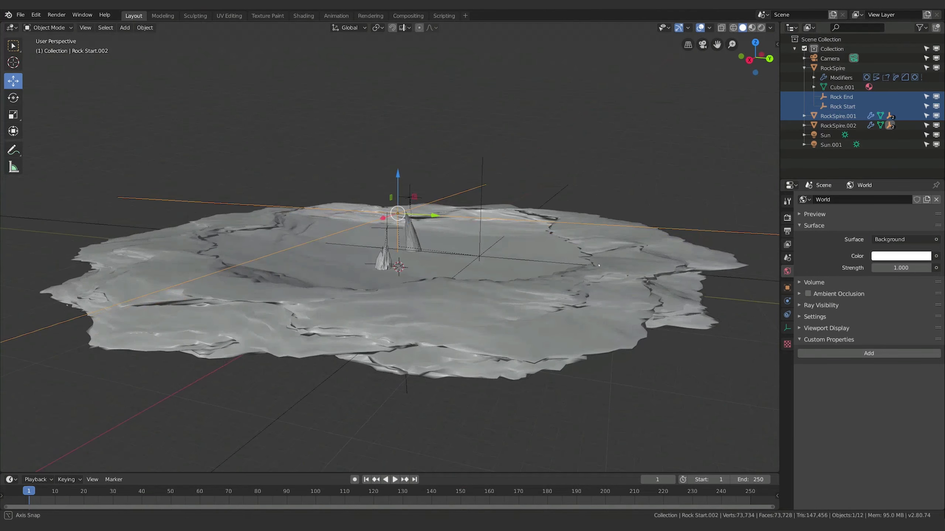
pyautogui.press('g')
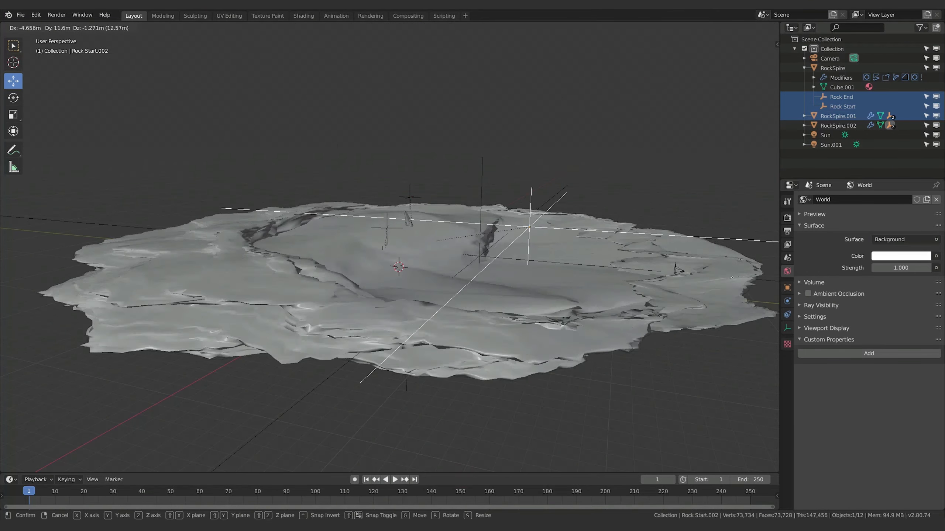
pyautogui.click(727, 278)
pyautogui.moveTo(727, 278); pyautogui.dragTo(580, 280, button='middle')
pyautogui.press('g')
pyautogui.click(675, 300)
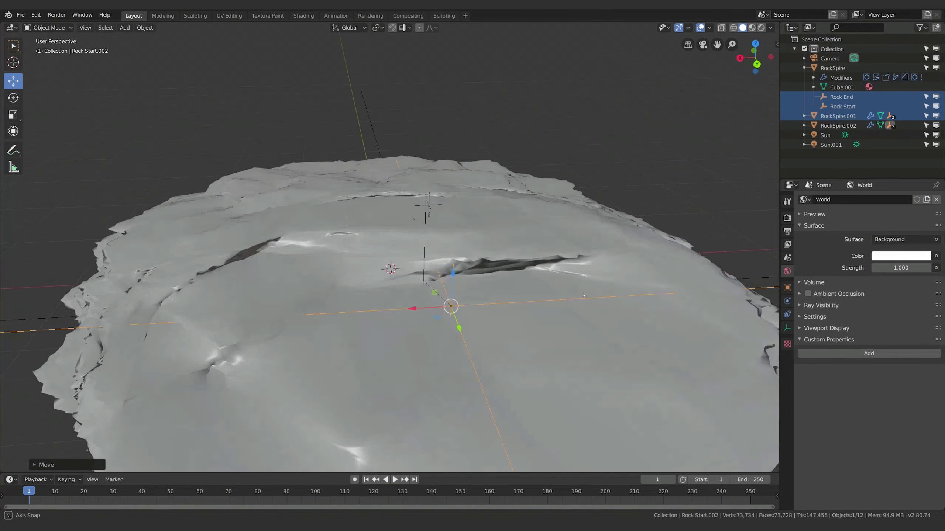
# Adjust the height of the Rock Start.002 empty along the Z axis
pyautogui.press('g')
pyautogui.press('z')
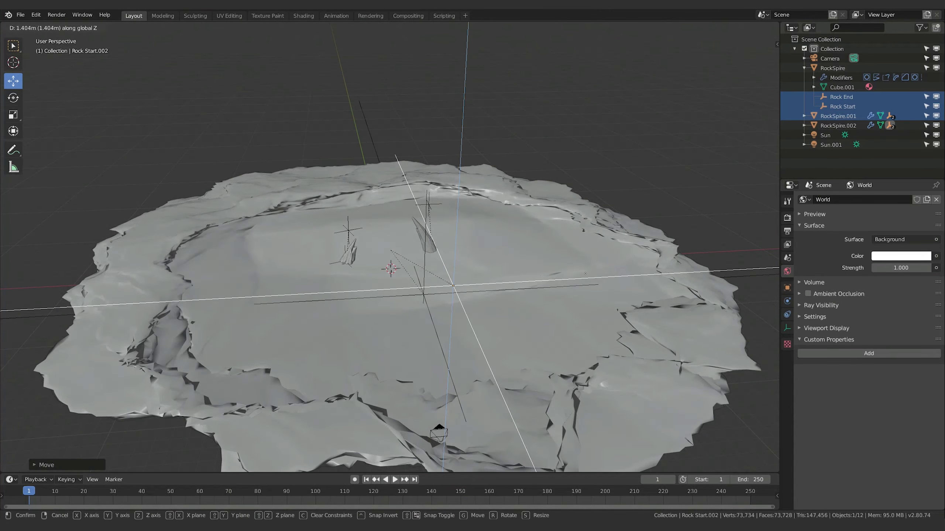
pyautogui.click(573, 286)
pyautogui.moveTo(572, 285); pyautogui.dragTo(584, 312, button='middle')
# Move the RockSpire.002 ground along the Y axis
pyautogui.click(539, 310)
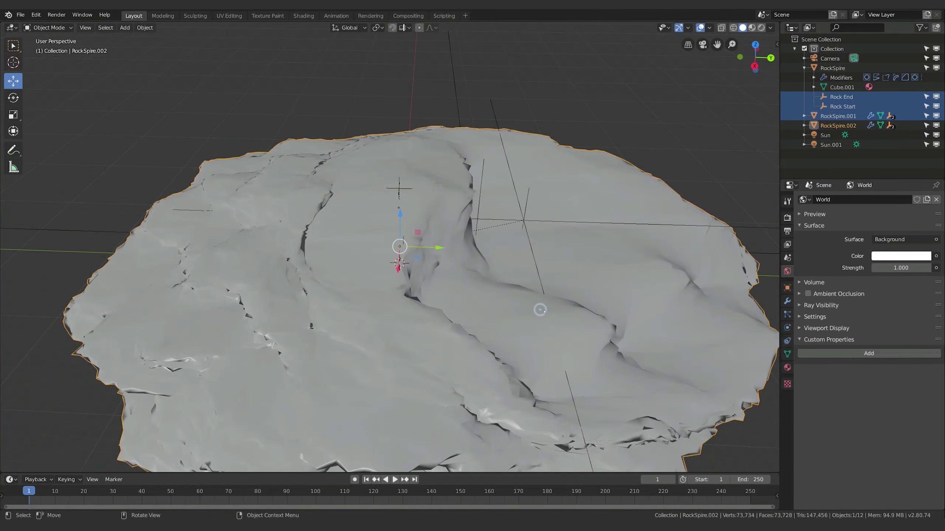
pyautogui.press('g')
pyautogui.press('Escape')
pyautogui.press('g')
pyautogui.press('y')
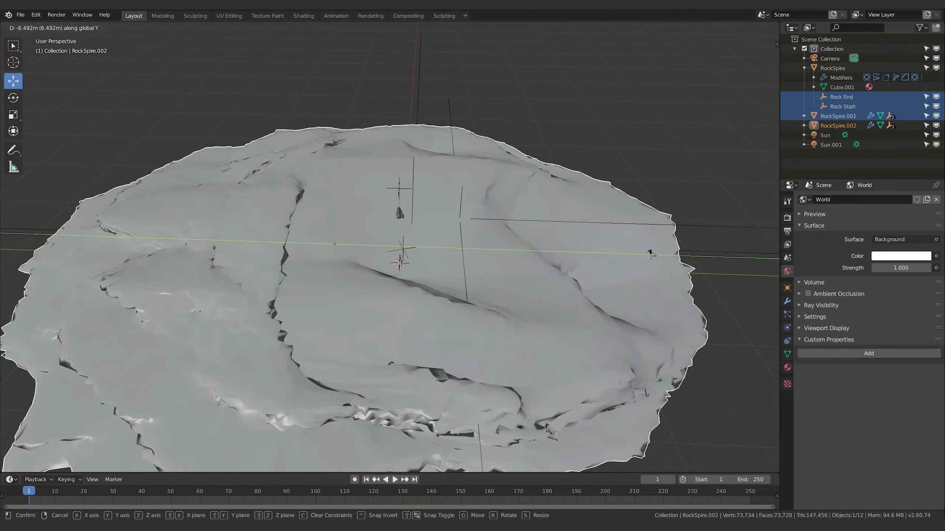
pyautogui.click(503, 303)
# Lower the RockSpire.002 ground along the Z axis until both spires stand clear of it in the camera view
pyautogui.moveTo(506, 303); pyautogui.dragTo(466, 279, button='middle')
pyautogui.press('g')
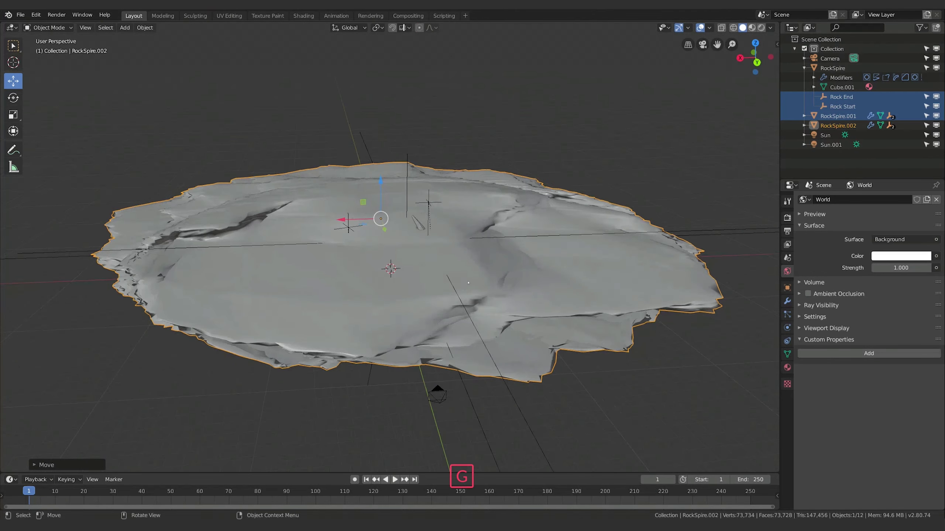
pyautogui.press('z')
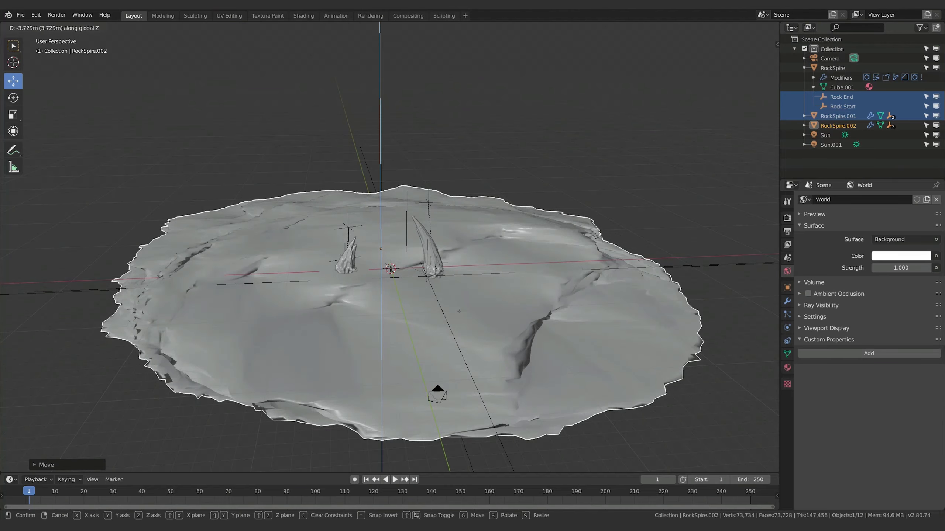
pyautogui.click(459, 312)
pyautogui.moveTo(459, 312)
pyautogui.mouseDown(button='middle')
pyautogui.moveTo(494, 302)
pyautogui.moveTo(460, 301)
pyautogui.mouseUp(button='middle')
pyautogui.press('KP_0')
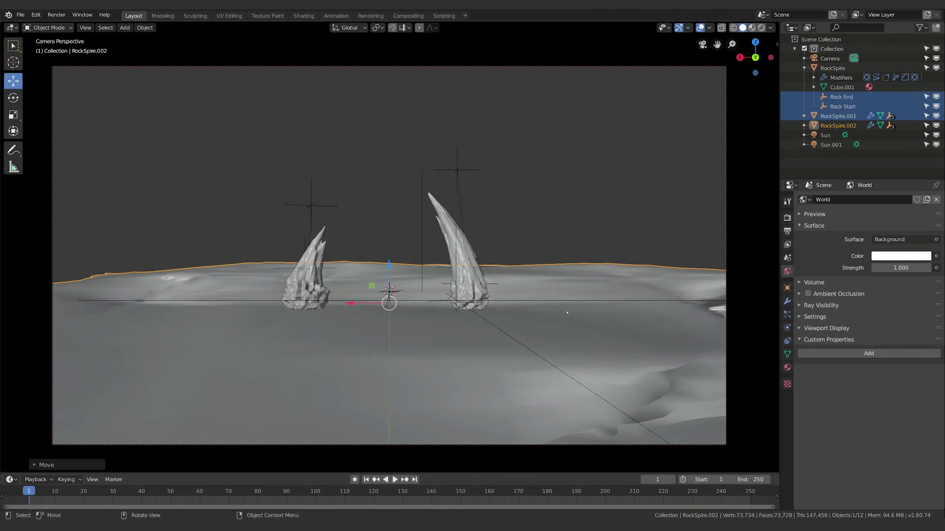
# Rescale the RockSpire.002 ground uniformly around its origin
pyautogui.moveTo(451, 291); pyautogui.dragTo(376, 271, button='middle')
pyautogui.scroll(-4, 484, 275)
pyautogui.press('s')
pyautogui.click(502, 278)
pyautogui.scroll(6, 437, 265)
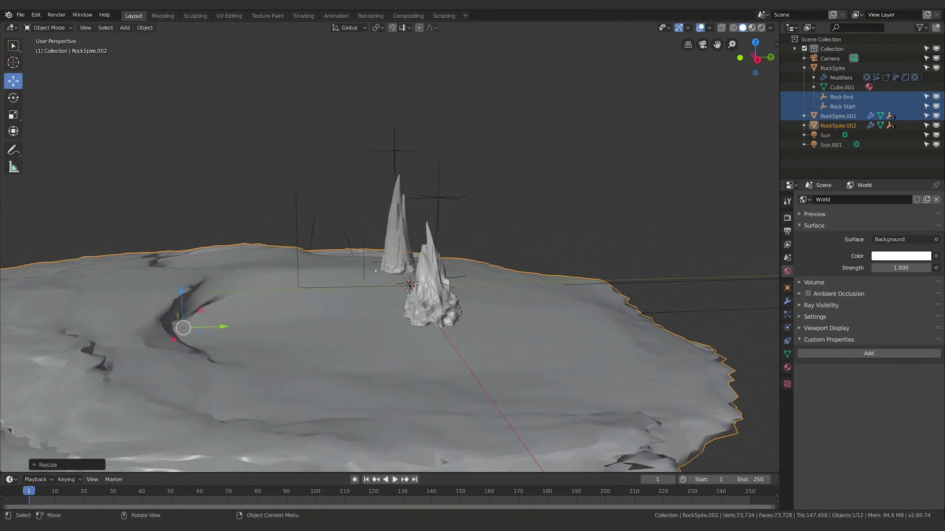
# Reposition the Rock End.002 empty with a free move to flatten the ground around the spires
pyautogui.press('g')
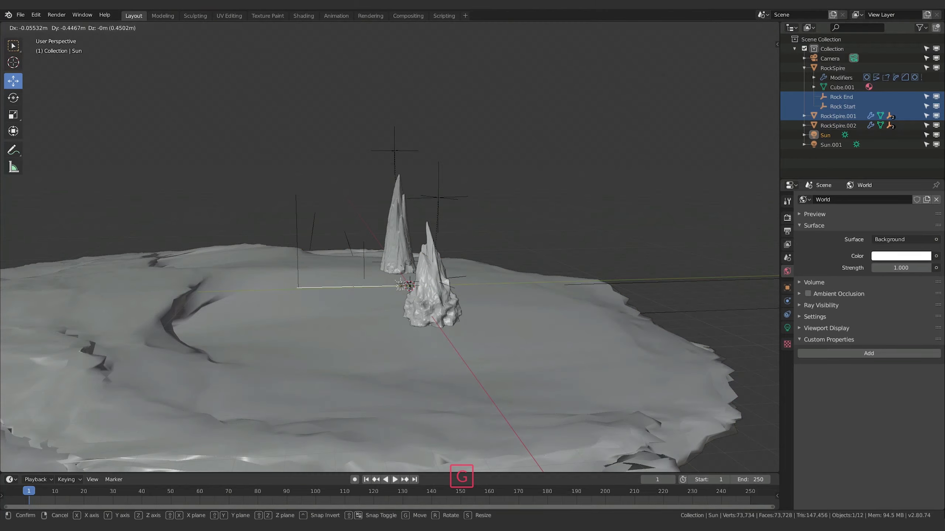
pyautogui.press('Escape')
pyautogui.moveTo(567, 272); pyautogui.dragTo(509, 282, button='middle')
pyautogui.press('g')
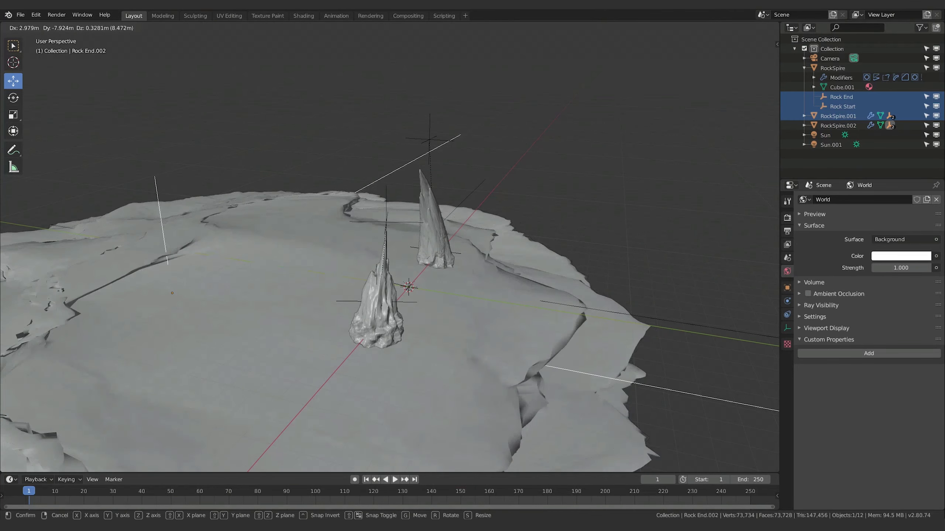
pyautogui.click(454, 279)
# Fine-tune the height of the Rock End.002 empty along the Z axis
pyautogui.moveTo(454, 279); pyautogui.dragTo(415, 266, button='middle')
pyautogui.press('g')
pyautogui.press('z')
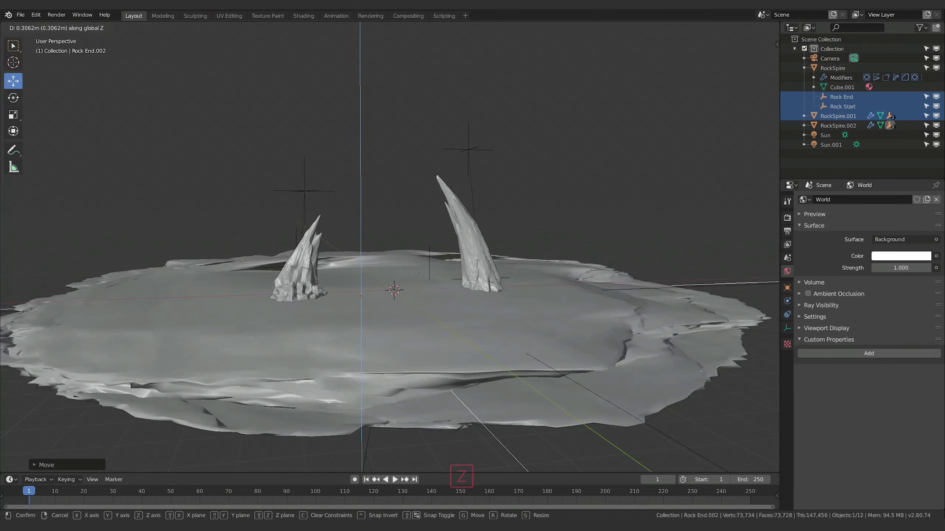
pyautogui.click(421, 315)
# Raise the RockSpire.002 ground along the Z axis to meet the spire bases and check it through the camera
pyautogui.moveTo(421, 315); pyautogui.dragTo(418, 309, button='middle')
pyautogui.press('g')
pyautogui.press('z')
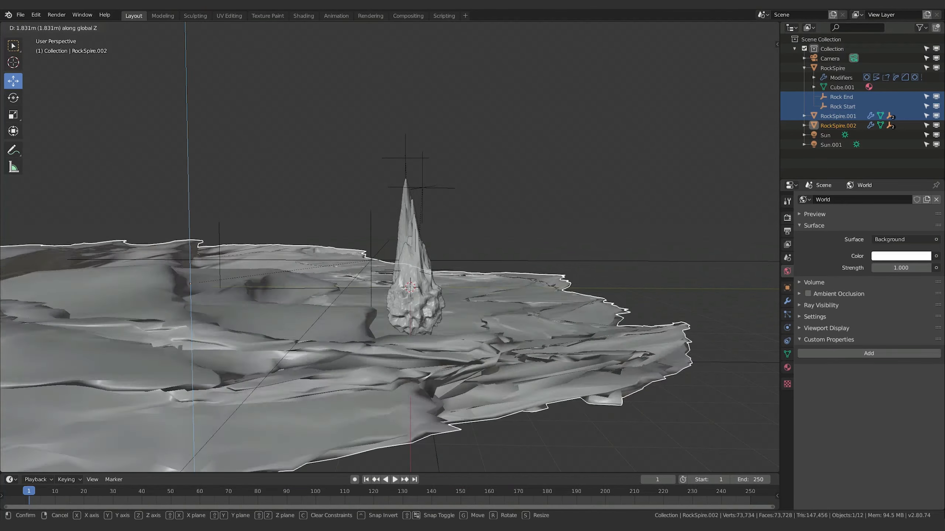
pyautogui.click(339, 286)
pyautogui.moveTo(338, 286); pyautogui.dragTo(406, 341, button='middle')
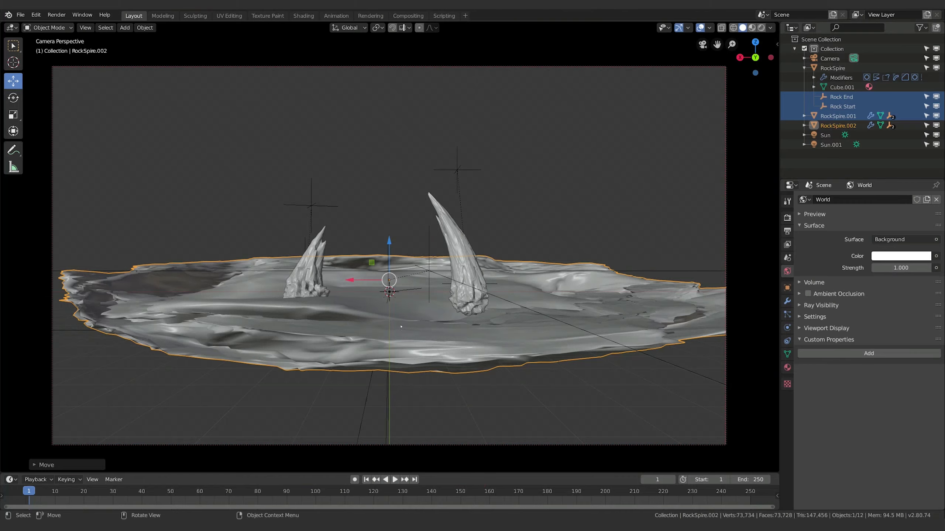
# Duplicate the RockSpire.002 ground with its Rock End.002 and Rock Start.002 empties and move the copy along the Y axis towards the camera
pyautogui.moveTo(396, 322); pyautogui.dragTo(491, 346, button='middle')
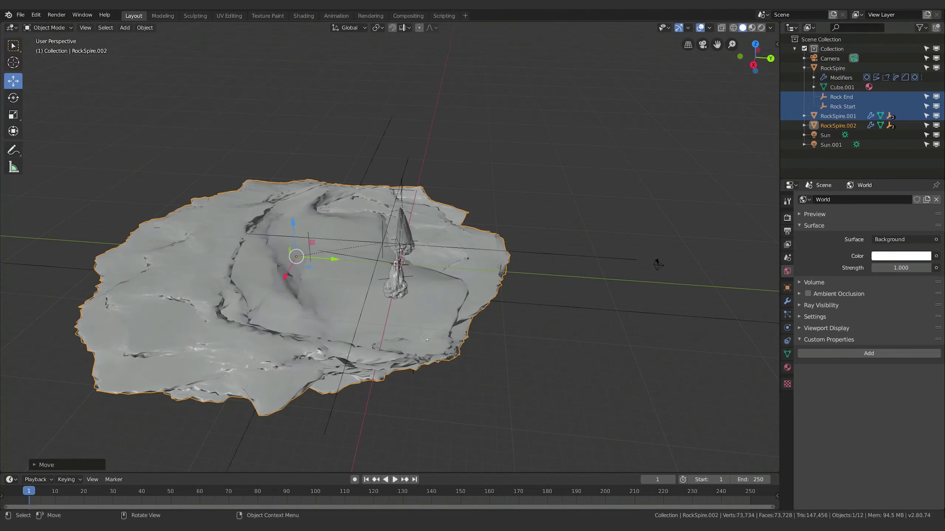
pyautogui.click(814, 126)
pyautogui.keyDown('shift'); pyautogui.click(847, 164); pyautogui.keyUp('shift')
pyautogui.scroll(-3, 562, 196)
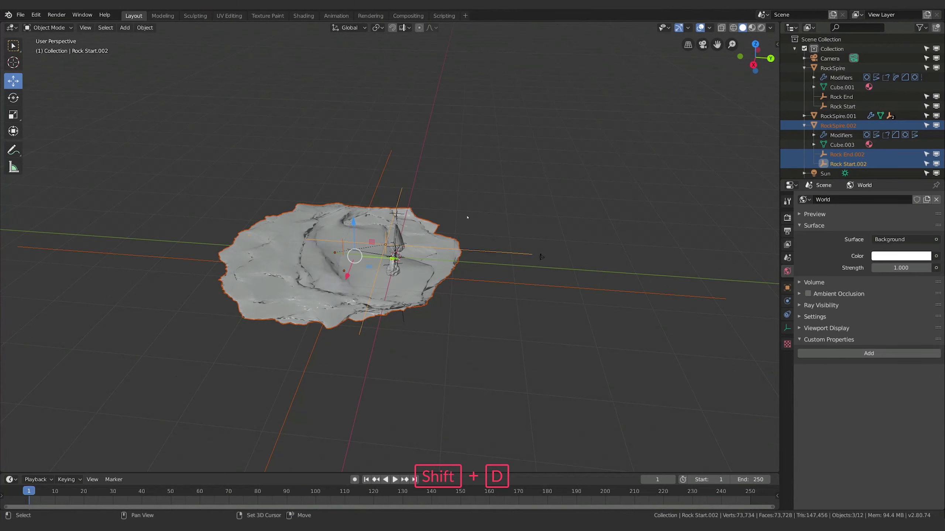
pyautogui.press('Escape')
pyautogui.press('g')
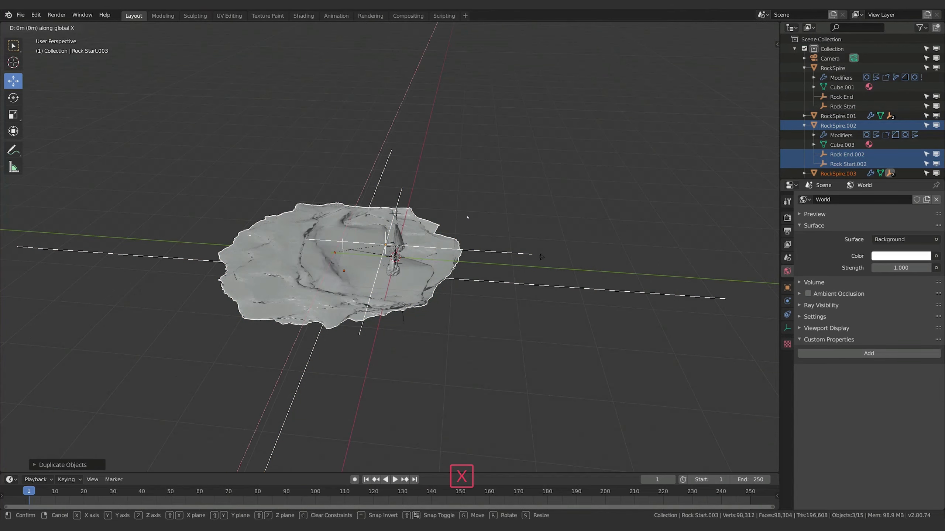
pyautogui.press('Escape')
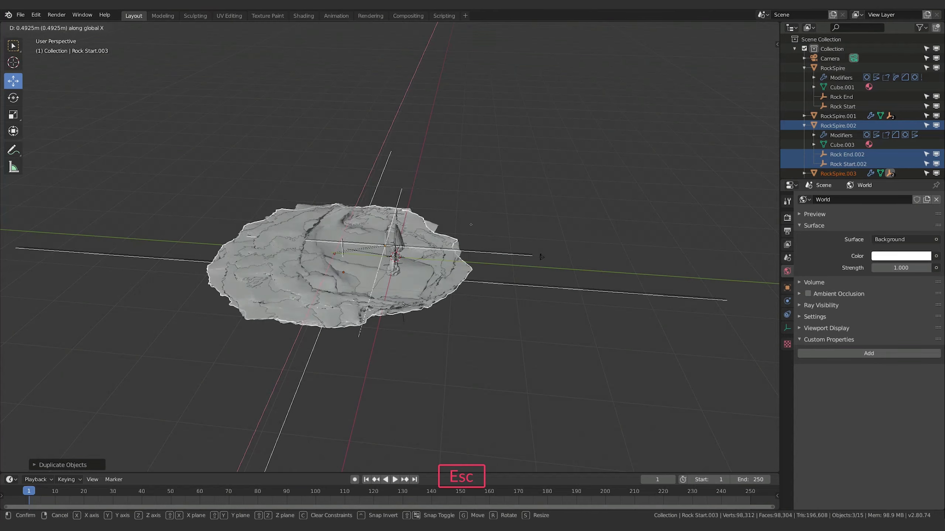
pyautogui.press('y')
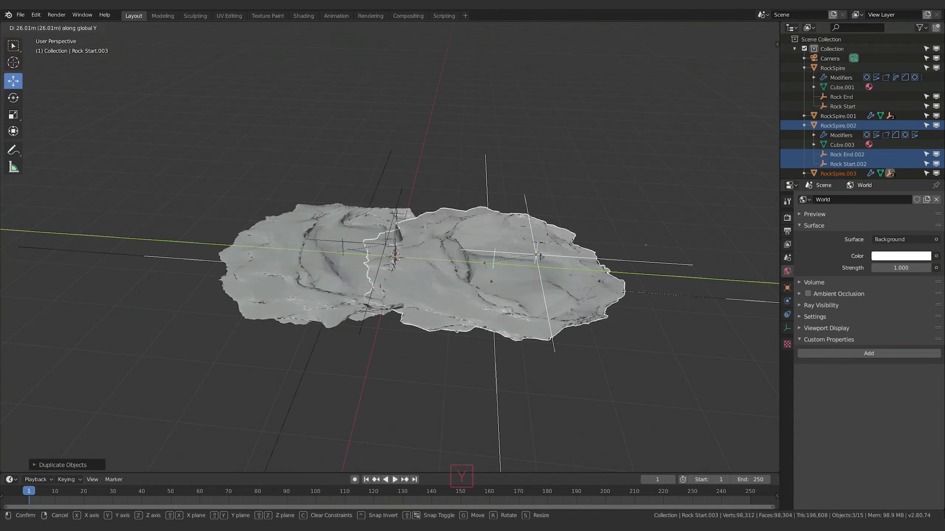
pyautogui.click(634, 247)
# Scale the duplicated ground and its empties to about 2.2 times and move them back along the Y axis
pyautogui.moveTo(635, 247); pyautogui.dragTo(513, 226, button='middle')
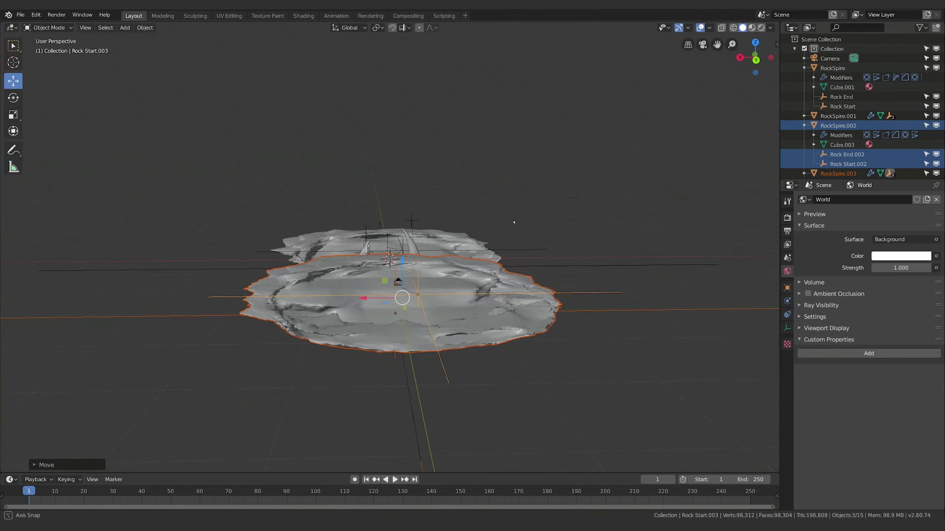
pyautogui.press('s')
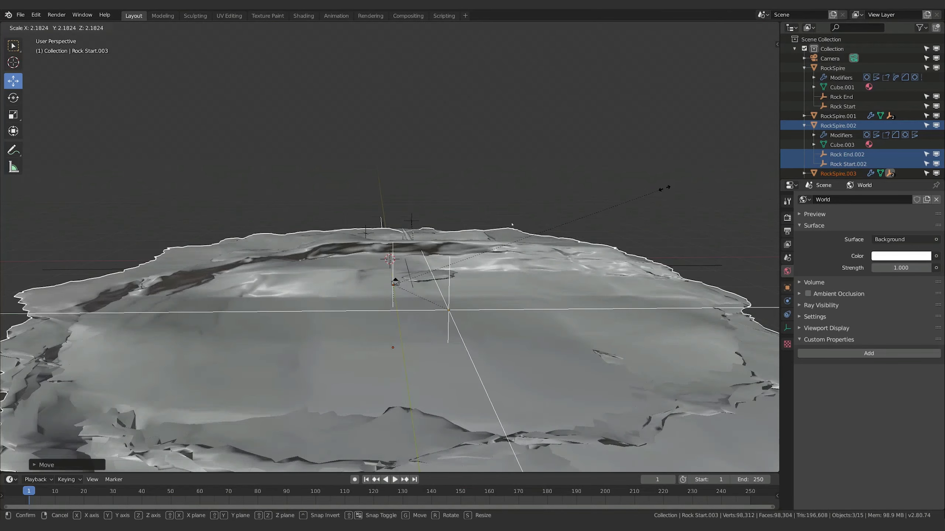
pyautogui.click(665, 186)
pyautogui.moveTo(665, 186); pyautogui.dragTo(577, 197, button='middle')
pyautogui.press('g')
pyautogui.press('y')
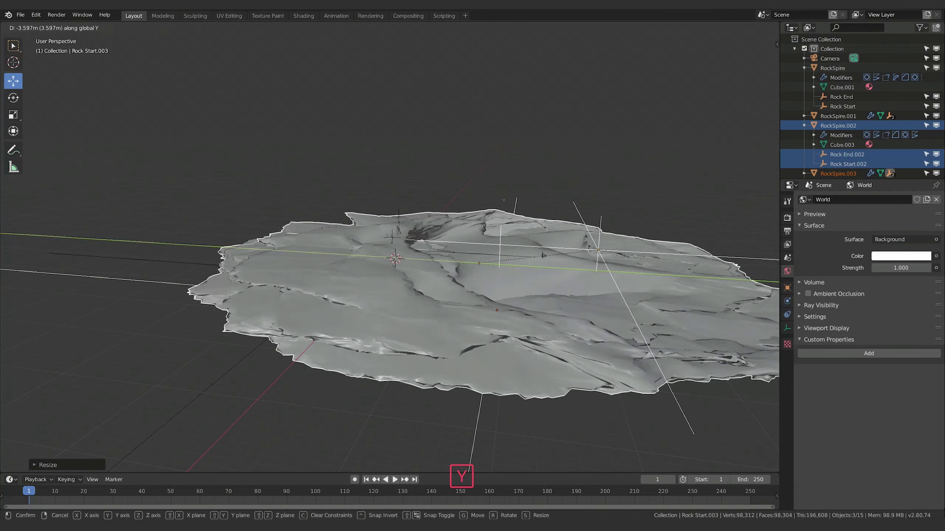
pyautogui.click(448, 205)
# Lower the duplicated ground along the Z axis and scale it uniformly again
pyautogui.moveTo(515, 220); pyautogui.dragTo(462, 476, button='middle')
pyautogui.press('g')
pyautogui.press('z')
pyautogui.click(453, 207)
pyautogui.press('s')
pyautogui.click(534, 239)
# Shift the enlarged ground copy along the Y axis so it surrounds the original ground and spires
pyautogui.moveTo(534, 238)
pyautogui.mouseDown(button='middle')
pyautogui.moveTo(494, 227)
pyautogui.moveTo(537, 223)
pyautogui.mouseUp(button='middle')
pyautogui.press('g')
pyautogui.press('y')
pyautogui.click(500, 220)
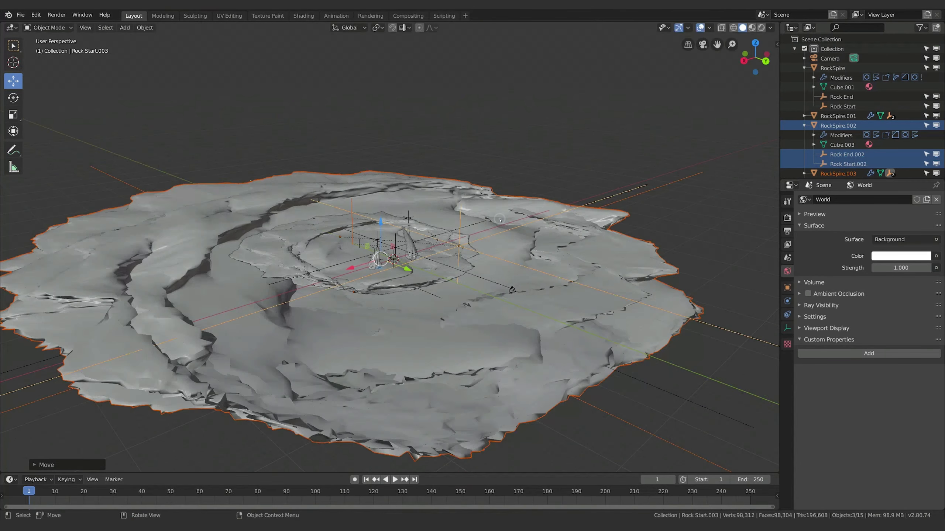
# Reposition the Rock Start.003 empty with two free moves and a move along the Z axis to reshape the large outer ground
pyautogui.moveTo(512, 290); pyautogui.dragTo(503, 265, button='middle')
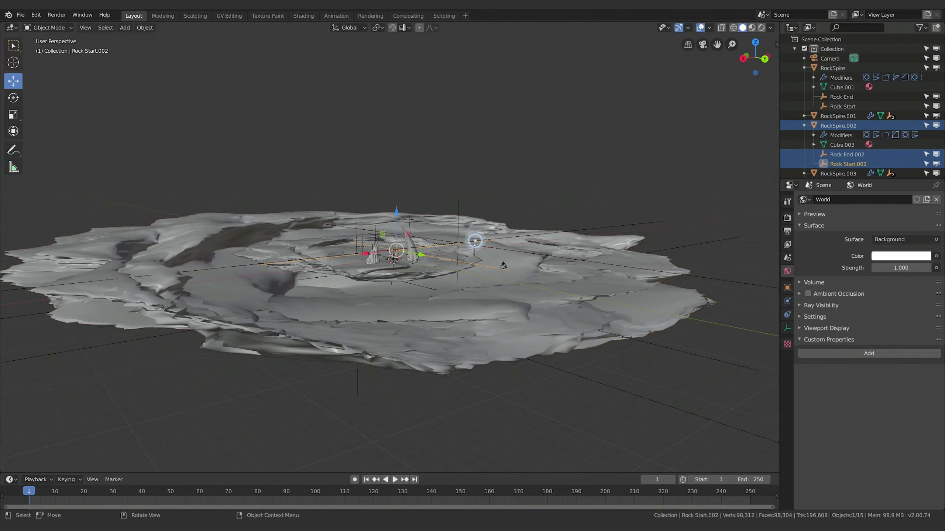
pyautogui.press('g')
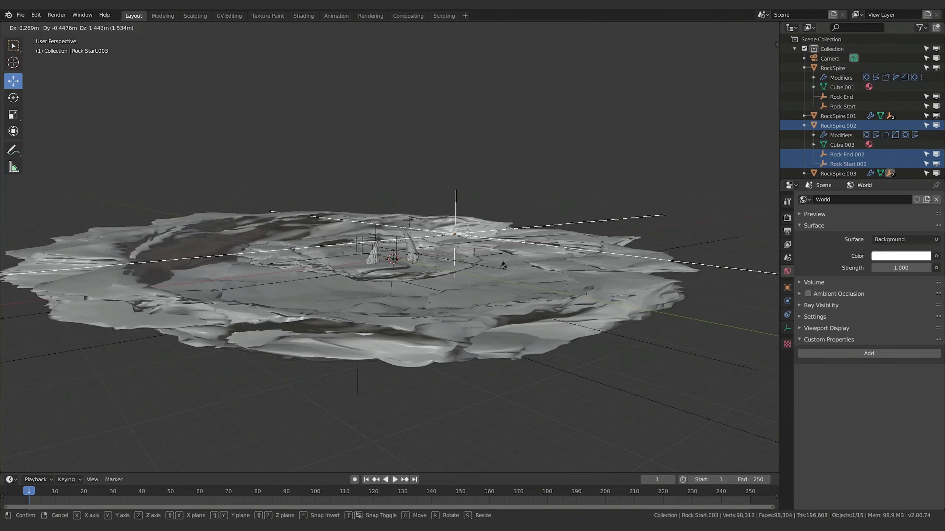
pyautogui.click(471, 234)
pyautogui.moveTo(470, 235); pyautogui.dragTo(514, 253, button='middle')
pyautogui.press('g')
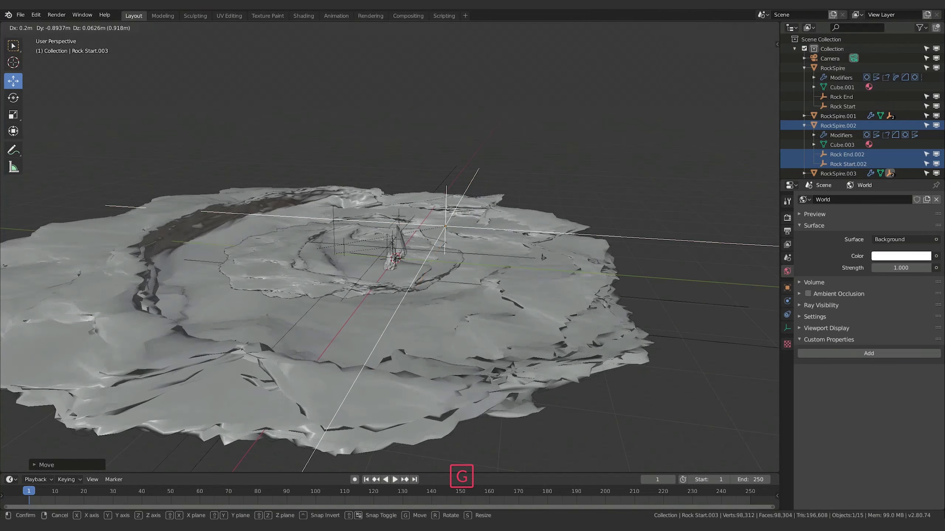
pyautogui.click(339, 235)
pyautogui.moveTo(338, 235); pyautogui.dragTo(378, 276, button='middle')
pyautogui.press('g')
pyautogui.press('z')
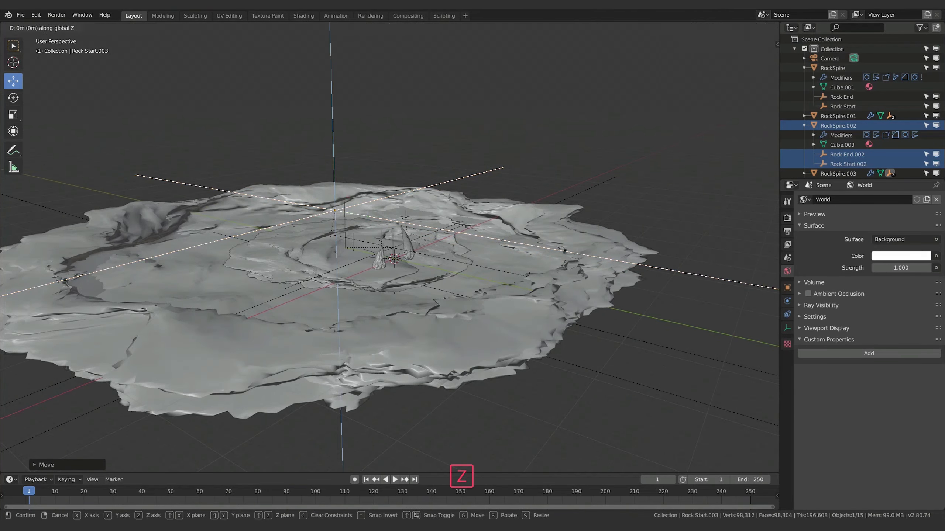
pyautogui.click(407, 266)
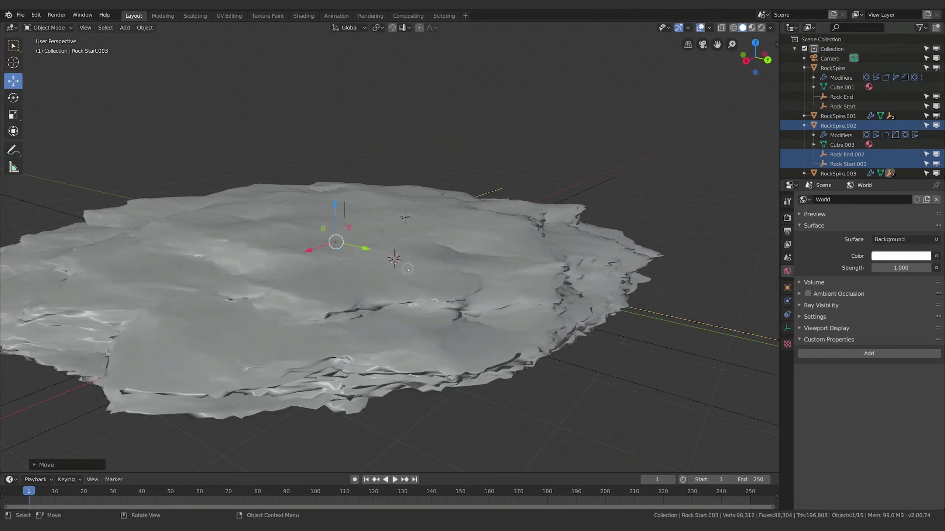
# Lower the RockSpire.003 ground by about 6.2 m along the Z axis and fine-tune its height through the camera view
pyautogui.press('g')
pyautogui.press('z')
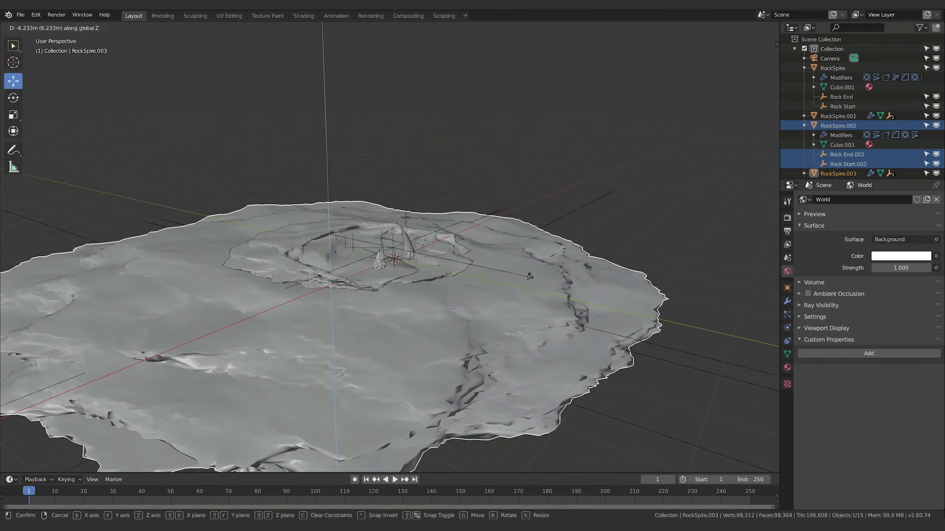
pyautogui.click(476, 302)
pyautogui.moveTo(476, 302); pyautogui.dragTo(446, 290, button='middle')
pyautogui.press('KP_0')
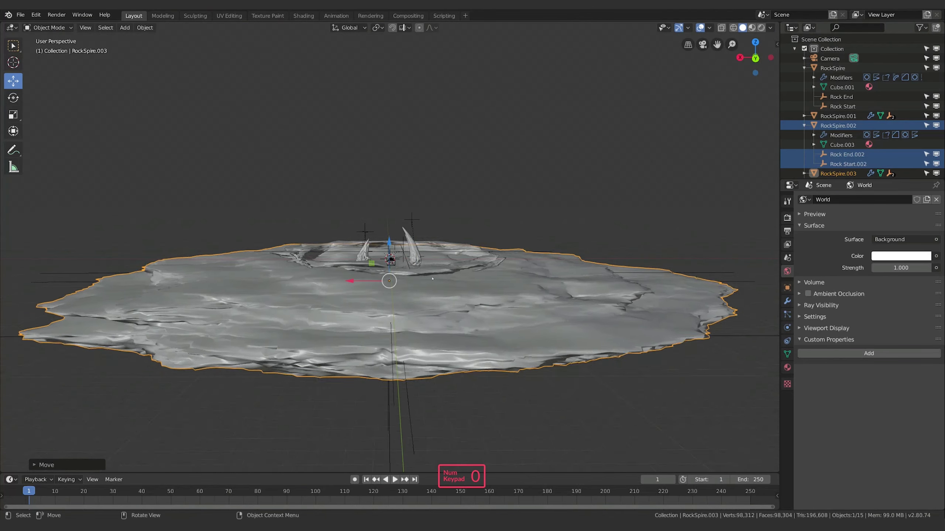
pyautogui.press('g')
pyautogui.press('z')
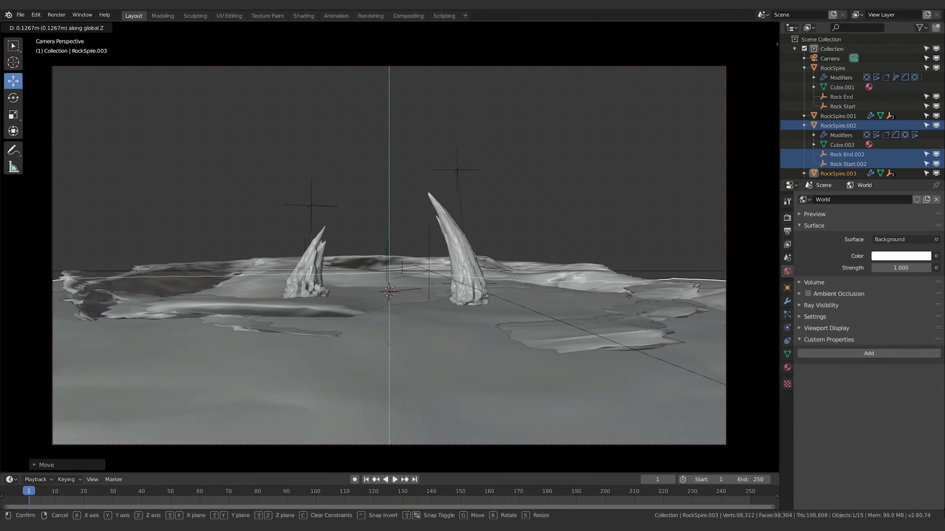
pyautogui.click(554, 310)
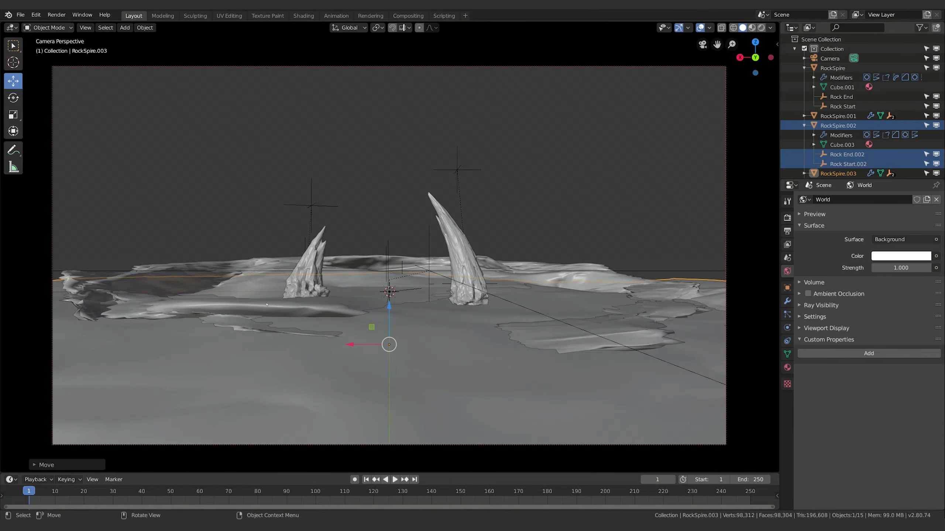
# Scale the RockSpire.002 ground to about 1.24 times, check it in rendered shading, and resize it once more
pyautogui.press('s')
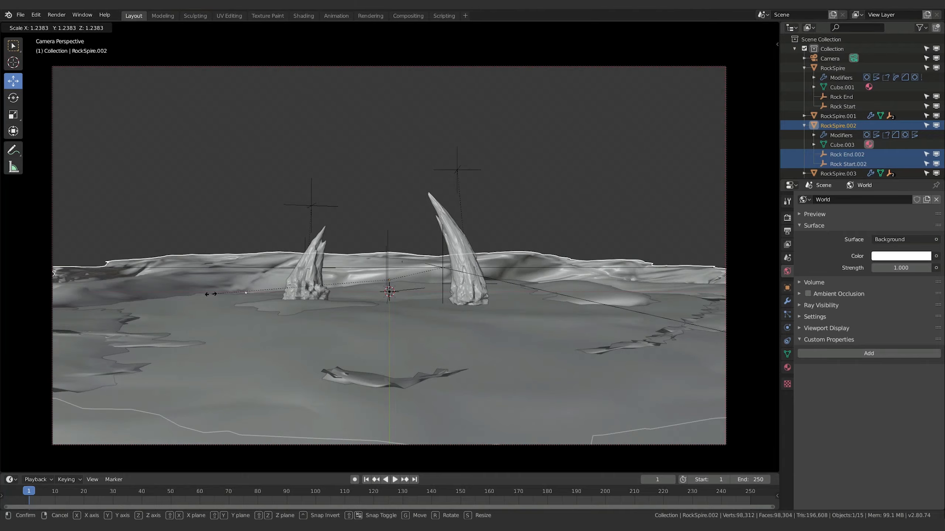
pyautogui.click(211, 294)
pyautogui.click(428, 244)
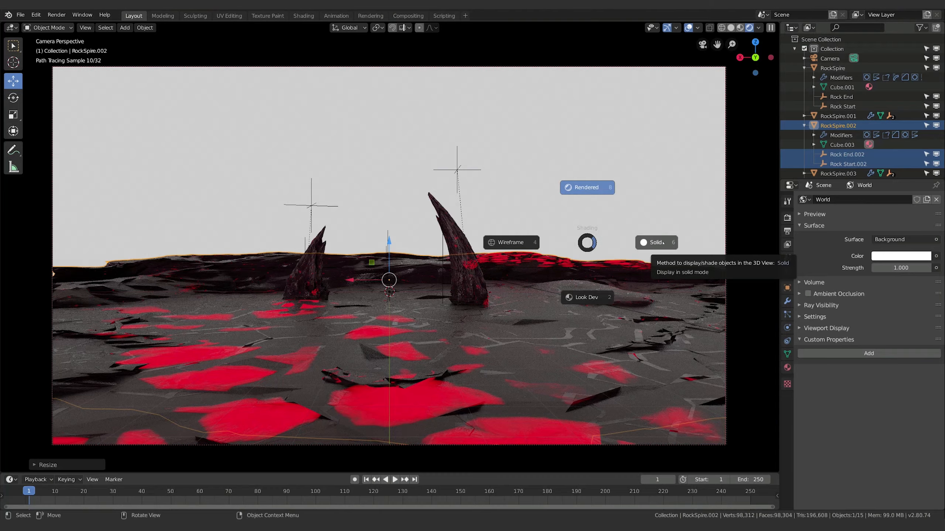
pyautogui.click(662, 243)
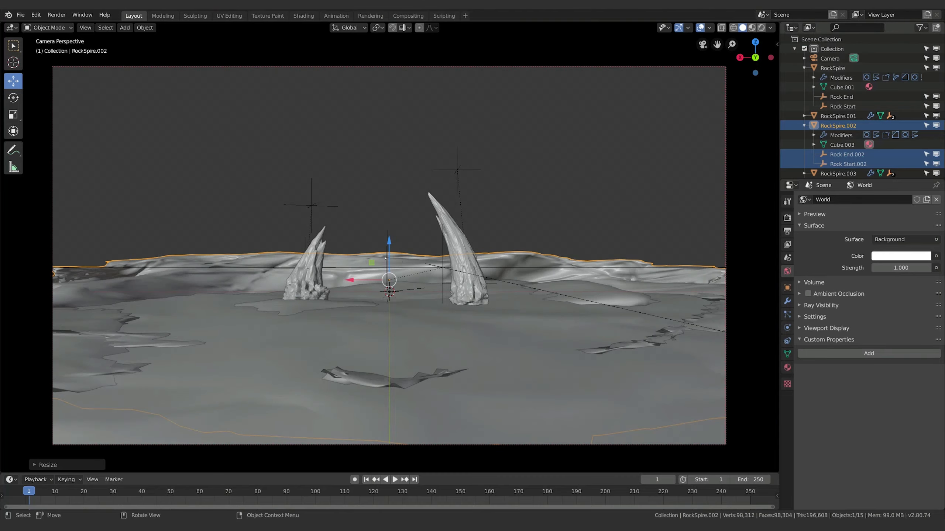
pyautogui.moveTo(662, 242)
pyautogui.mouseDown(button='middle')
pyautogui.moveTo(516, 310)
pyautogui.moveTo(491, 257)
pyautogui.moveTo(483, 277)
pyautogui.moveTo(459, 285)
pyautogui.moveTo(551, 279)
pyautogui.moveTo(558, 302)
pyautogui.mouseUp(button='middle')
pyautogui.press('s')
pyautogui.click(476, 286)
# Scale the RockSpire.003 ground uniformly and adjust its height along the Z axis
pyautogui.click(632, 316)
pyautogui.moveTo(632, 317); pyautogui.dragTo(561, 309, button='middle')
pyautogui.press('s')
pyautogui.click(576, 328)
pyautogui.press('g')
pyautogui.press('z')
pyautogui.click(570, 289)
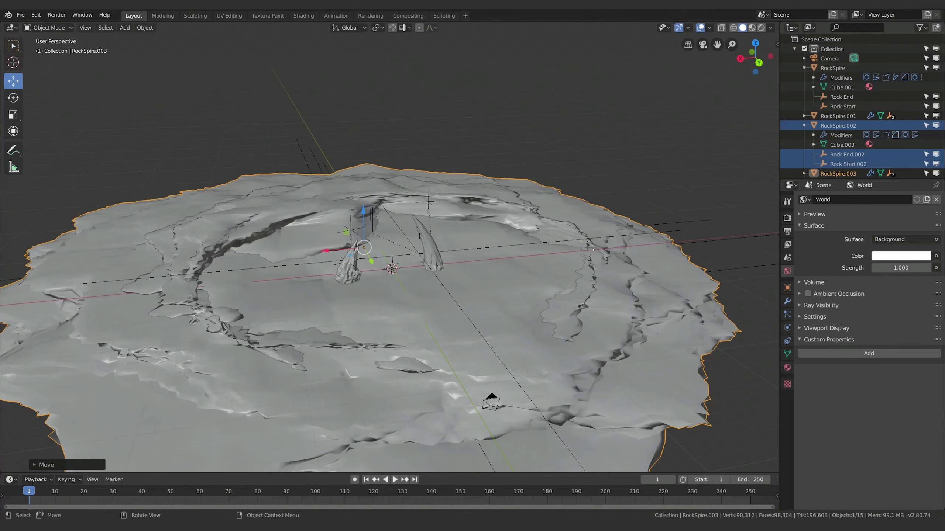
# Examine how the layered ground surrounds the two spires from several angles, in another shading mode and through the camera
pyautogui.moveTo(476, 263); pyautogui.dragTo(425, 287, button='middle')
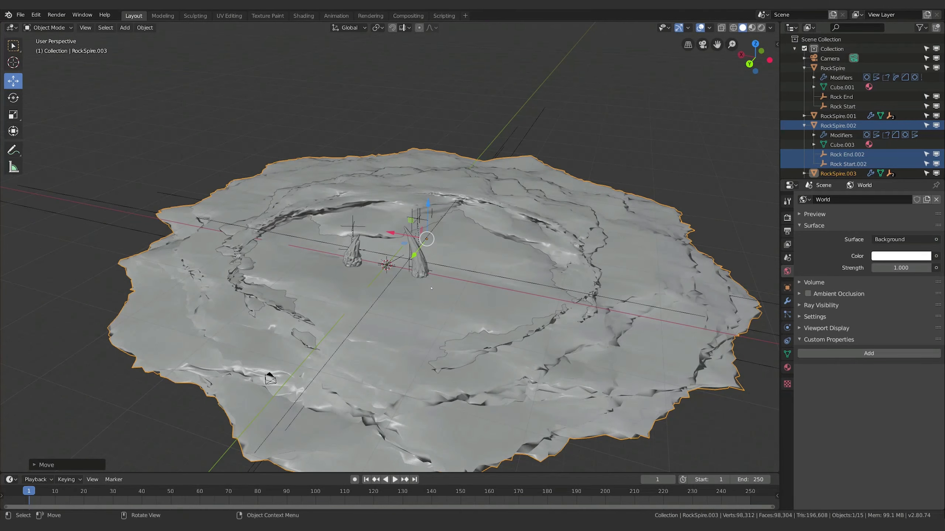
pyautogui.scroll(3, 425, 286)
pyautogui.moveTo(325, 289); pyautogui.dragTo(518, 284, button='middle')
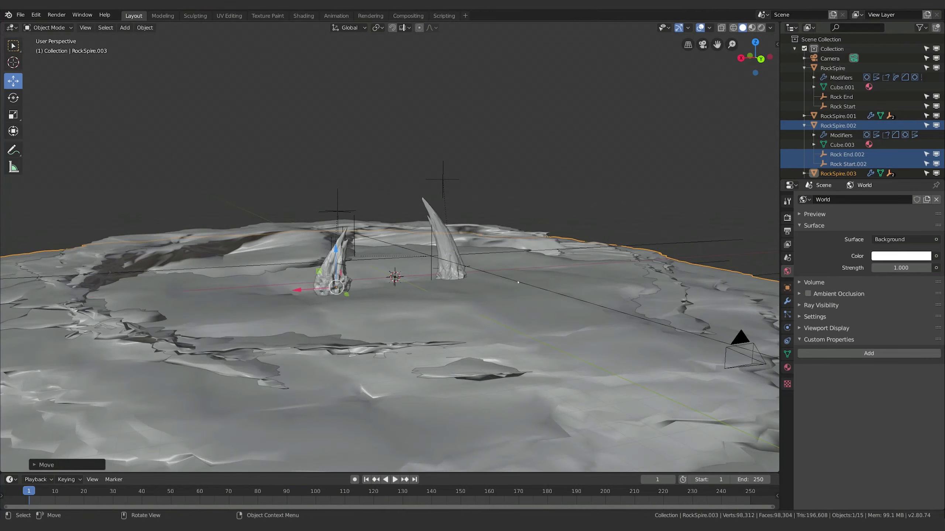
pyautogui.moveTo(495, 282); pyautogui.dragTo(390, 294, button='middle')
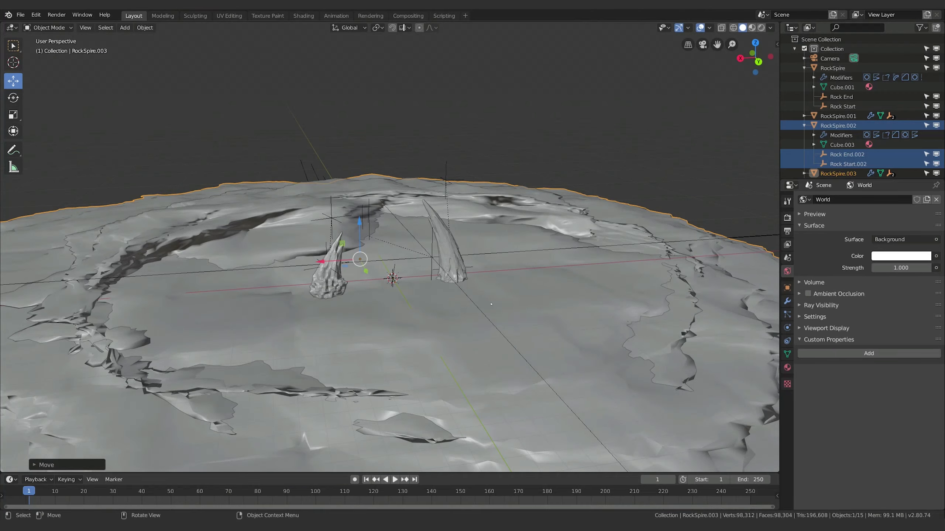
pyautogui.moveTo(490, 304); pyautogui.dragTo(470, 323, button='middle')
pyautogui.press('z')
pyautogui.click(470, 372)
pyautogui.moveTo(470, 372)
pyautogui.mouseDown(button='middle')
pyautogui.moveTo(528, 375)
pyautogui.moveTo(527, 333)
pyautogui.mouseUp(button='middle')
pyautogui.press('z')
pyautogui.click(602, 338)
pyautogui.moveTo(601, 337); pyautogui.dragTo(343, 287, button='middle')
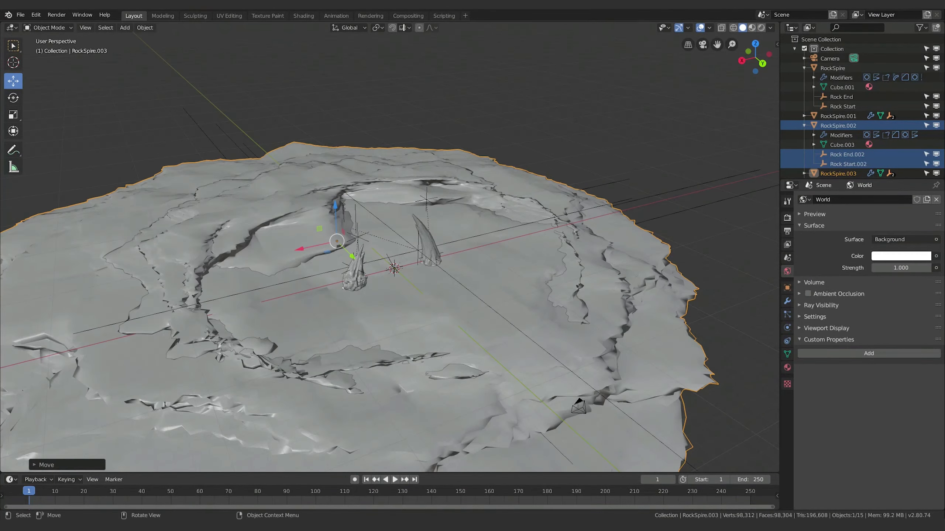
pyautogui.press('KP_0')
# Lower the camera slightly by reducing its Z location
pyautogui.click(788, 287)
pyautogui.click(813, 58)
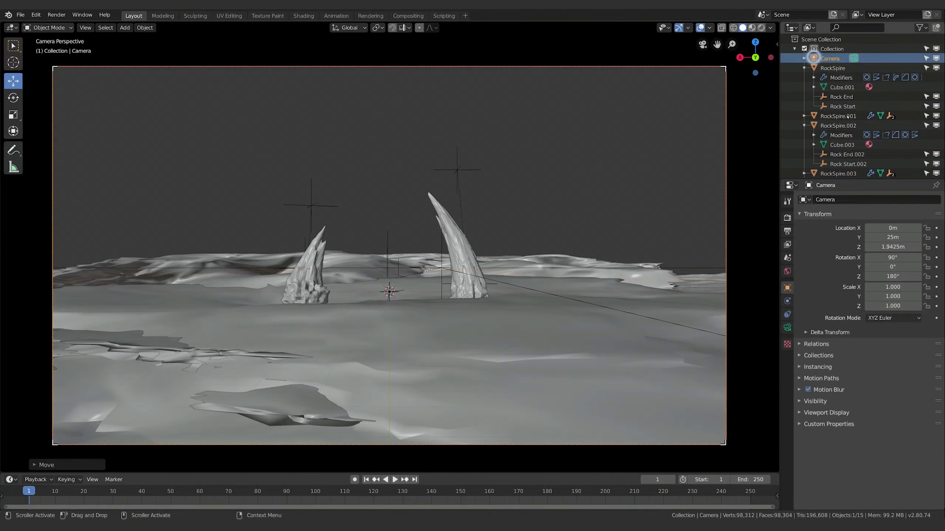
pyautogui.moveTo(891, 247)
pyautogui.mouseDown()
pyautogui.moveTo(879, 247)
pyautogui.moveTo(898, 246)
pyautogui.moveTo(873, 247)
pyautogui.mouseUp()
# Shift the RockSpire.003 ground along the Z axis and tilt it about the X axis to a 176° rotation
pyautogui.click(456, 337)
pyautogui.press('g')
pyautogui.press('z')
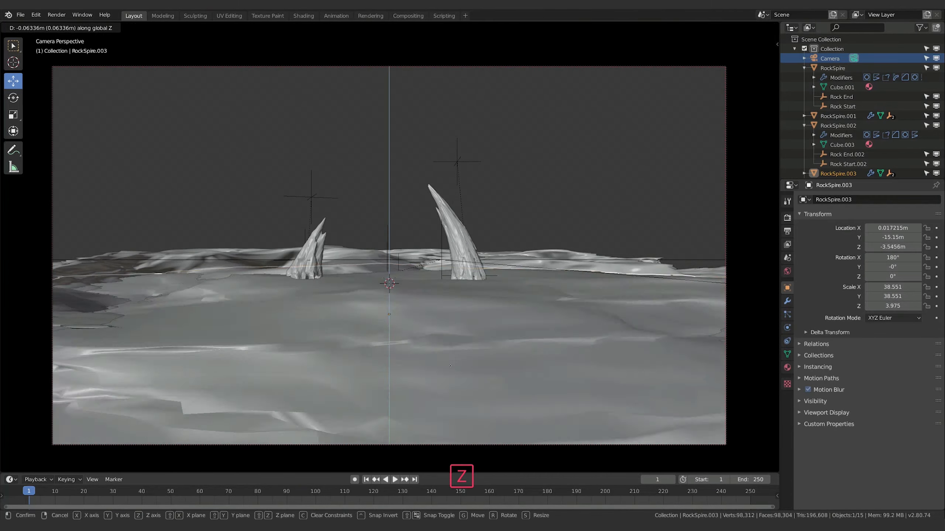
pyautogui.click(454, 349)
pyautogui.press('r')
pyautogui.press('x')
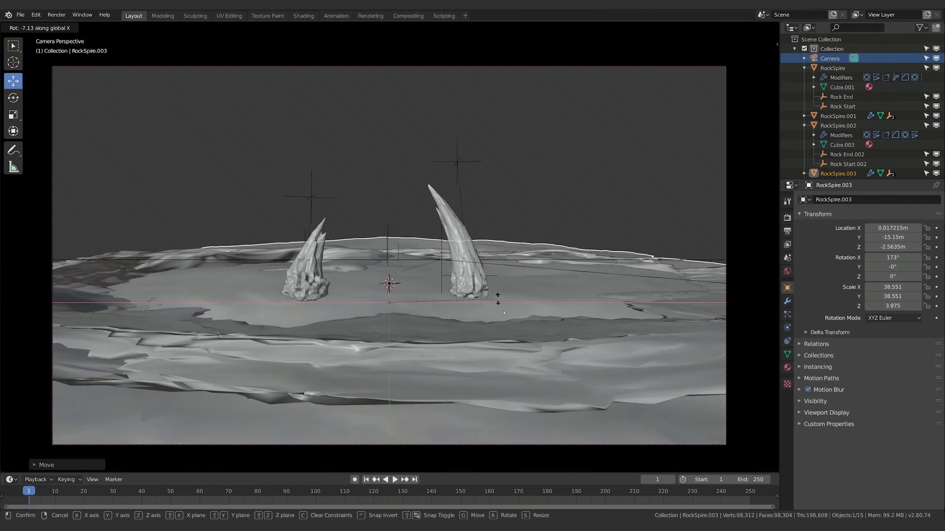
pyautogui.click(498, 305)
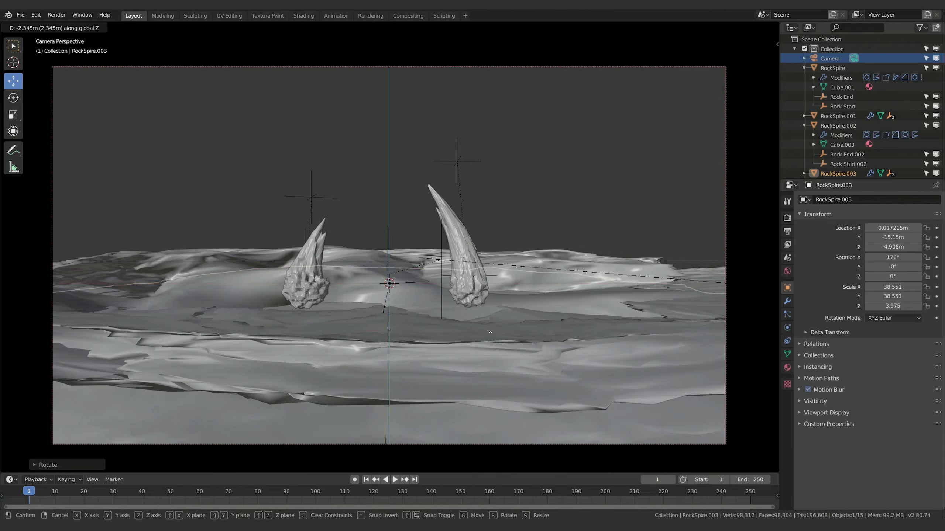
# Preview the tilted ground in rendered shading and set its height to about -3.42 m along the Z axis in solid shading
pyautogui.press('z')
pyautogui.click(494, 376)
pyautogui.press('z')
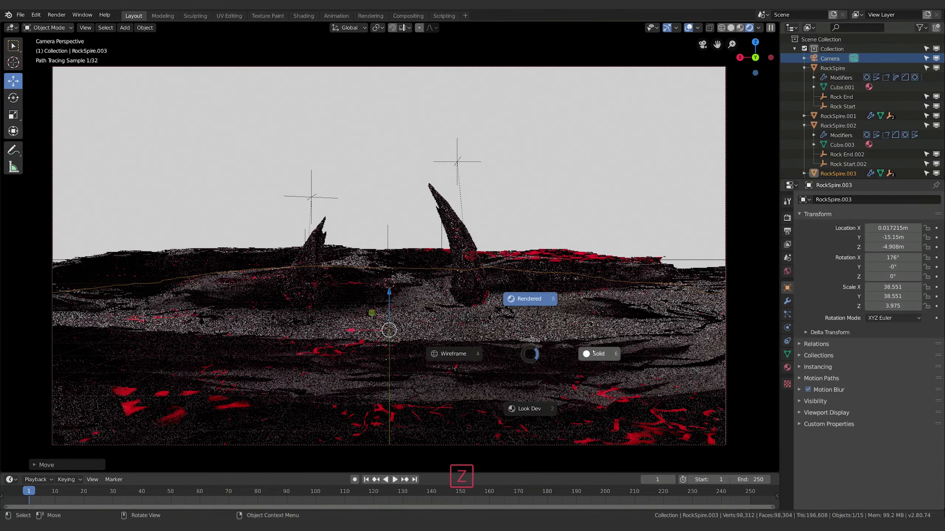
pyautogui.click(595, 360)
pyautogui.press('g')
pyautogui.press('z')
pyautogui.click(595, 346)
# Move the RockSpire.003 ground horizontally to about X 1.83 m, Y 7.02 m, with an XY scale of 27.815, and tilt it about the X axis
pyautogui.moveTo(595, 346); pyautogui.dragTo(537, 355, button='middle')
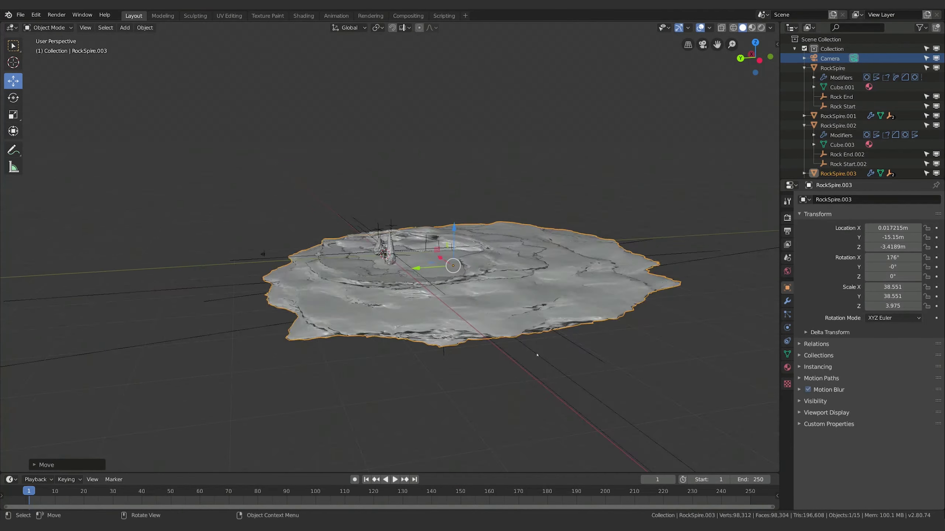
pyautogui.moveTo(523, 283); pyautogui.dragTo(521, 254, button='middle')
pyautogui.press('g')
pyautogui.hotkey('shift', 'z')
pyautogui.click(396, 253)
pyautogui.scroll(8, 417, 261)
pyautogui.press('r')
pyautogui.press('x')
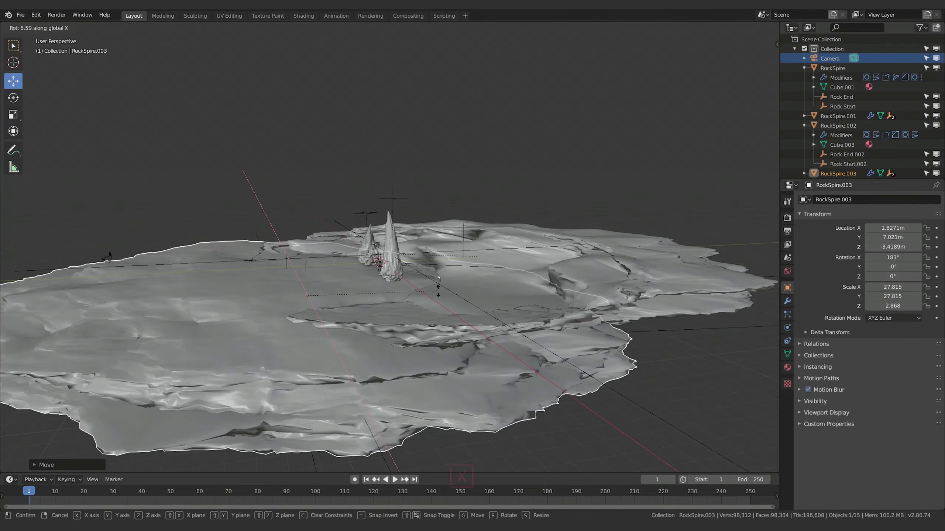
pyautogui.click(438, 286)
pyautogui.press('KP_0')
# Move both curved spires together along the Y axis towards the camera
pyautogui.click(473, 271)
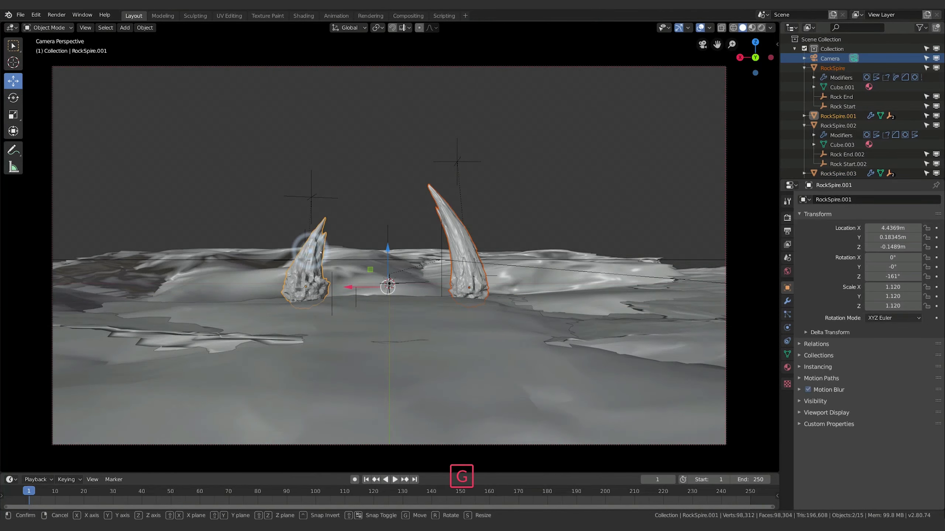
pyautogui.press('y')
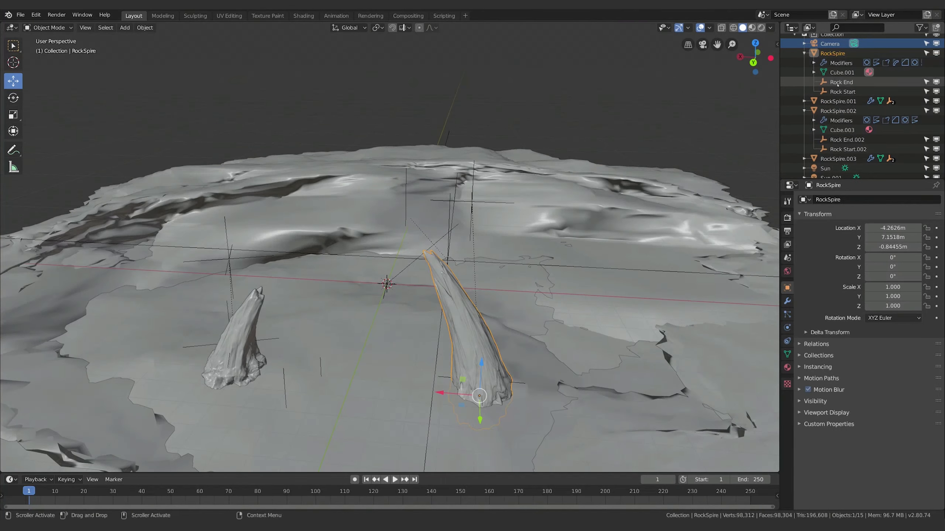
pyautogui.press('Escape')
# Duplicate the larger spire with its Rock End and Rock Start empties, place the copy behind it, and rotate it slightly about the Z axis
pyautogui.hotkey('shift', 'd')
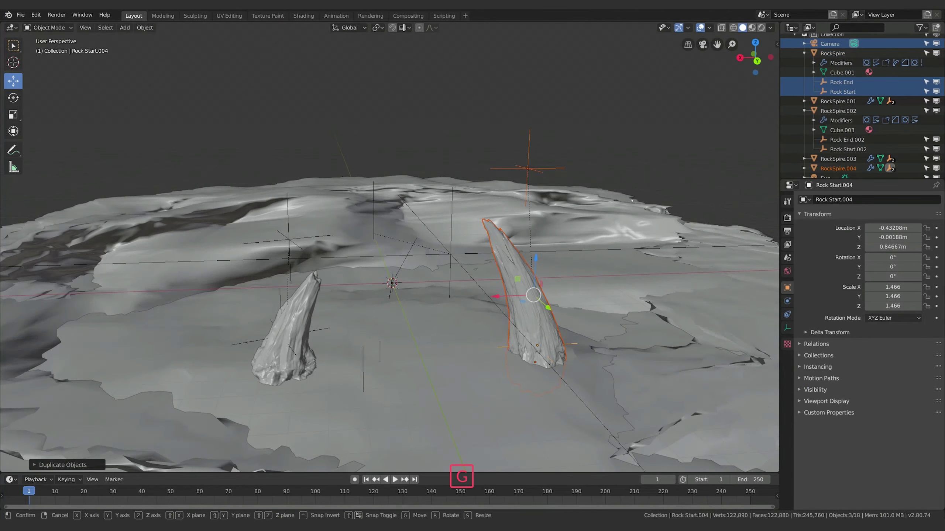
pyautogui.press('y')
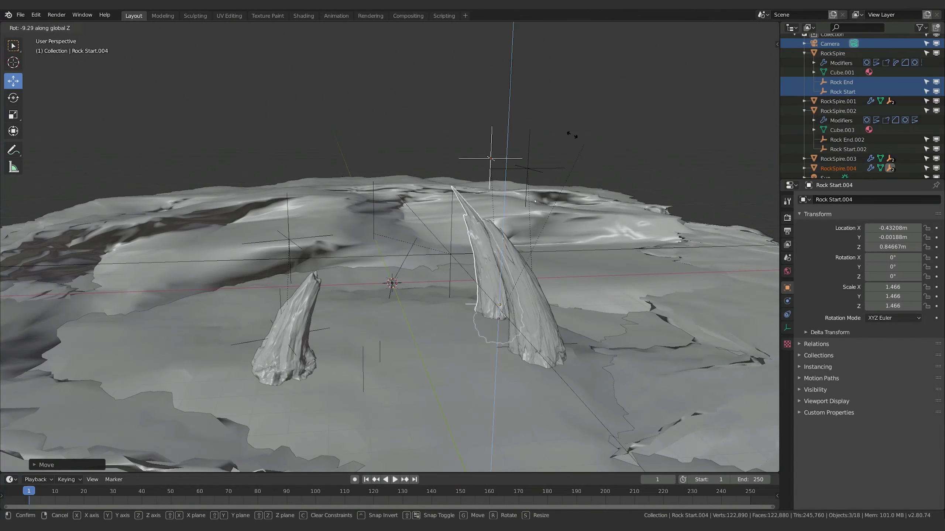
pyautogui.press('r')
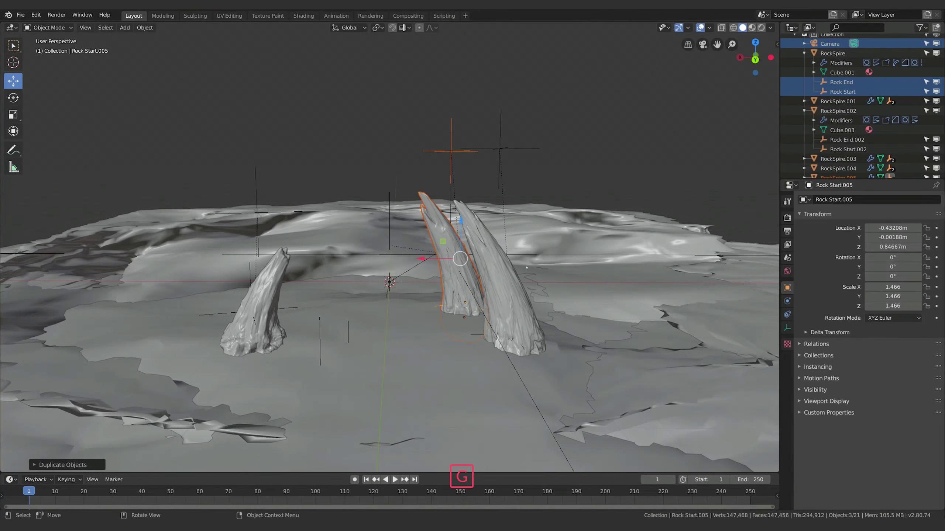
# Place another duplicate of the larger spire and its empties behind the smaller spire, then rotate and enlarge it
pyautogui.click(337, 253)
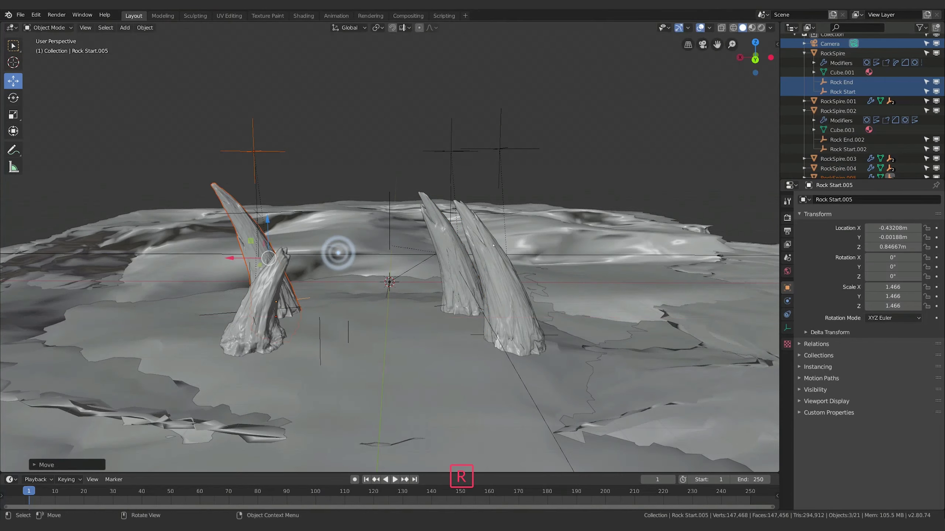
pyautogui.press('s')
pyautogui.click(473, 219)
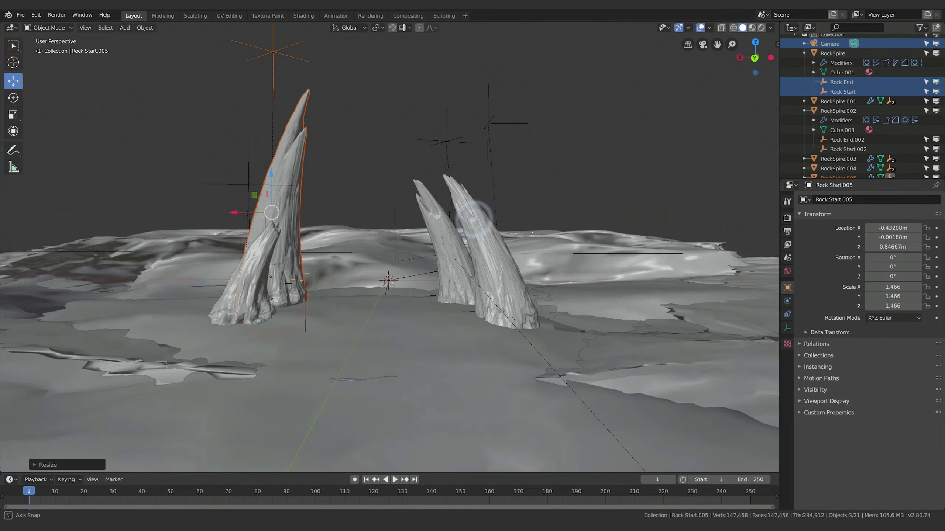
pyautogui.click(332, 241)
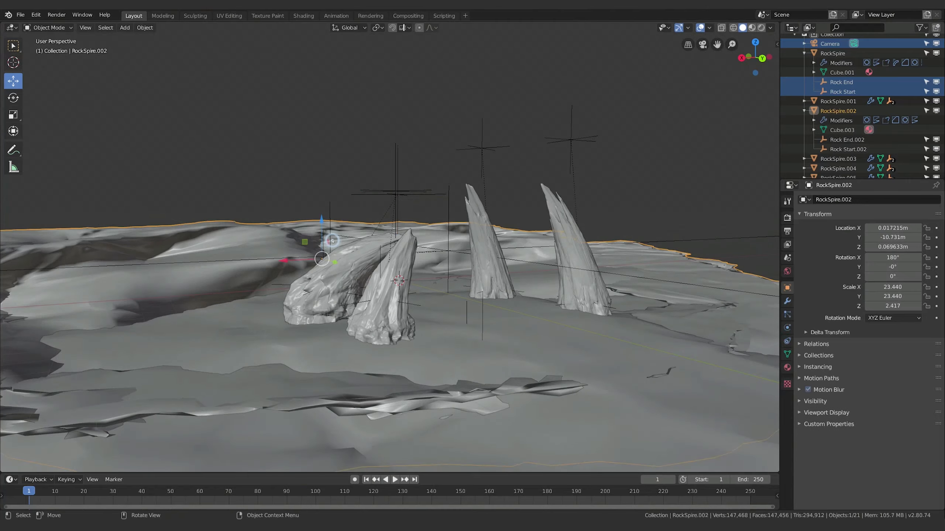
pyautogui.press('g')
pyautogui.click(331, 215)
pyautogui.hotkey('ctrl', 'z')
pyautogui.hotkey('ctrl', 'z')
pyautogui.press('g')
pyautogui.press('Escape')
# Move the RockSpire.005 copy along the Z axis and settle it in the ground beside the smaller spire
pyautogui.click(316, 291)
pyautogui.press('g')
pyautogui.press('z')
pyautogui.press('g')
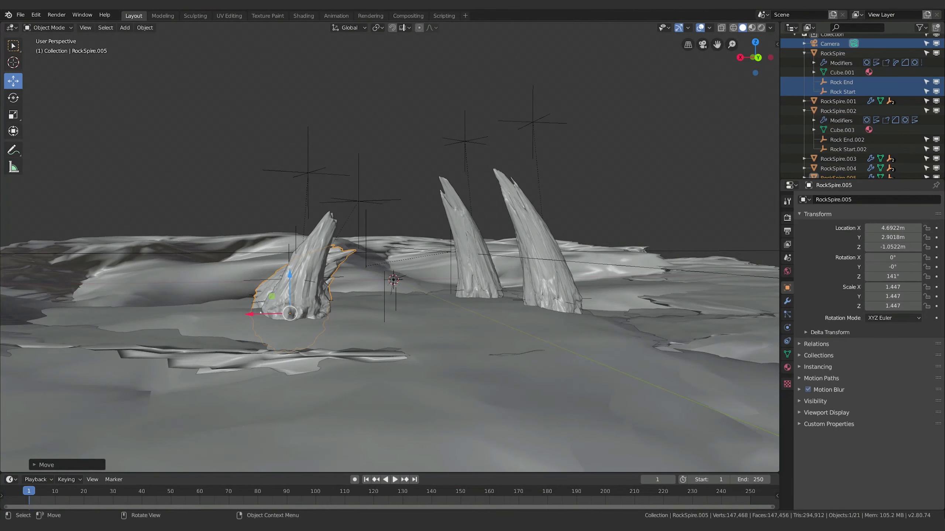
# Raise the upper empty of RockSpire.005 through the camera view to make that spire taller, and reselect the spire
pyautogui.press('KP_0')
pyautogui.click(787, 301)
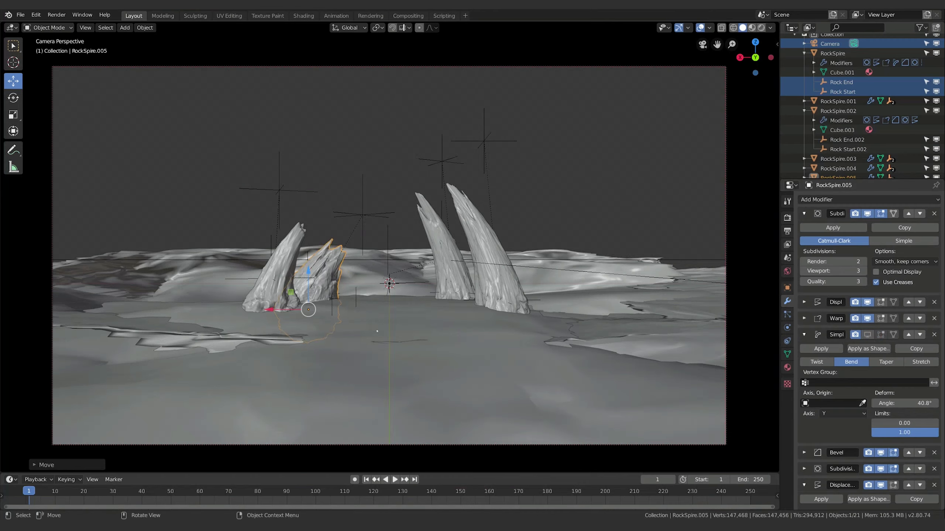
pyautogui.click(377, 330)
pyautogui.press('g')
pyautogui.click(375, 172)
pyautogui.click(331, 232)
pyautogui.scroll(-2, 818, 149)
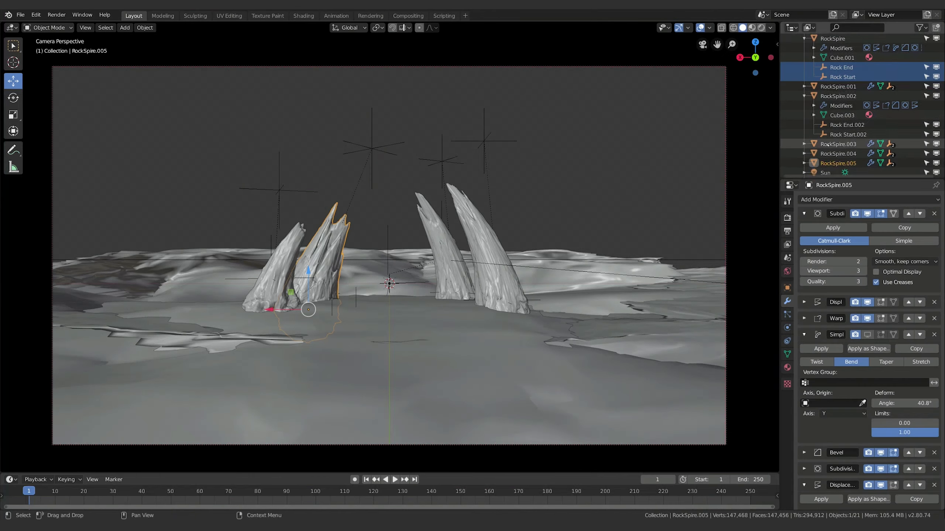
# Duplicate RockSpire.005 with its Rock End.005 and Rock Start.005 empties, place the copy on the far left of the scene, and scale it
pyautogui.click(804, 150)
pyautogui.scroll(-3, 804, 149)
pyautogui.keyDown('shift'); pyautogui.click(841, 141); pyautogui.keyUp('shift')
pyautogui.keyDown('shift'); pyautogui.click(842, 150); pyautogui.keyUp('shift')
pyautogui.click(260, 244)
pyautogui.press('s')
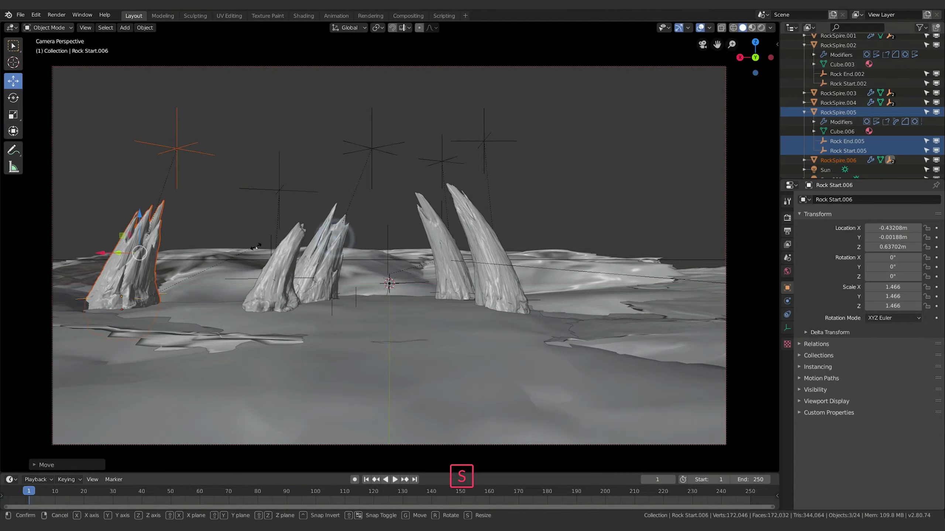
pyautogui.click(316, 175)
# Raise the Rock End.006 empty to stretch the far-left copy into a tall spire
pyautogui.click(210, 77)
pyautogui.press('g')
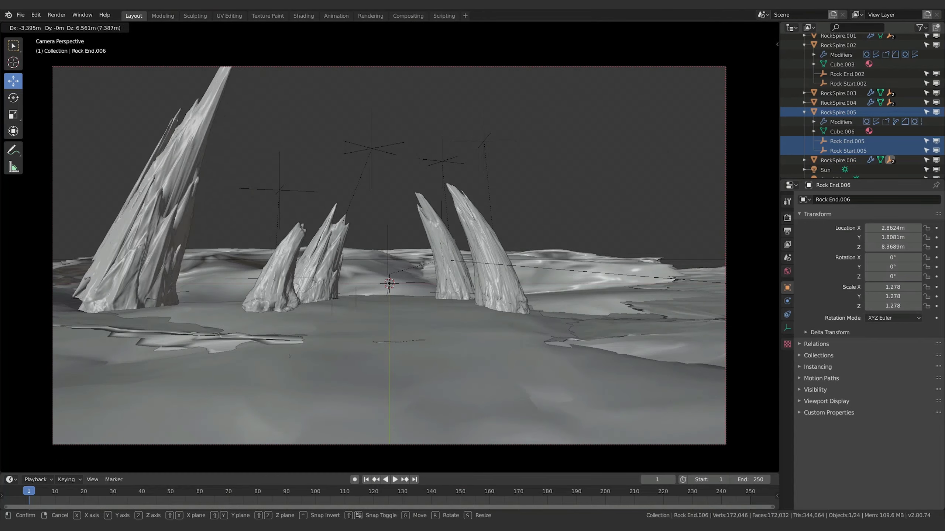
pyautogui.click(248, 464)
# Raise the upper empty of RockSpire.001 to lengthen that spire, and shift the spire along the X axis
pyautogui.click(297, 268)
pyautogui.click(279, 189)
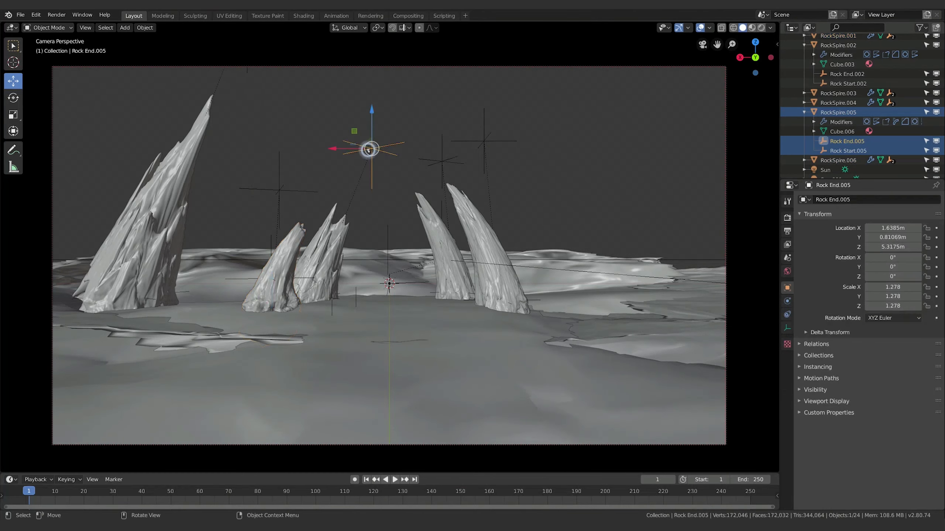
pyautogui.press('g')
pyautogui.click(320, 110)
pyautogui.click(317, 201)
pyautogui.press('g')
pyautogui.press('x')
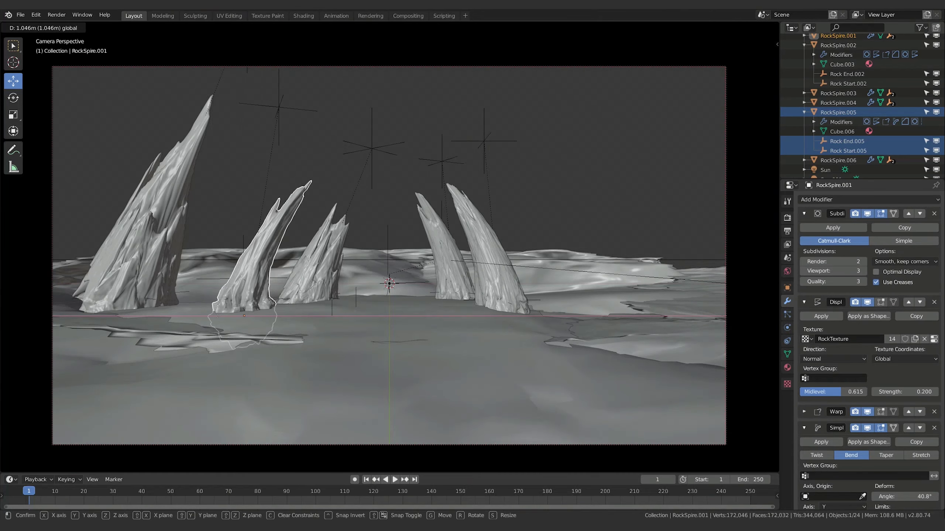
pyautogui.click(369, 186)
# Duplicate RockSpire.001 with its empties, move the copy along X to the opposite spire group, rotate it about Z, and resize it
pyautogui.scroll(-1, 838, 120)
pyautogui.scroll(5, 839, 121)
pyautogui.keyDown('shift'); pyautogui.click(828, 143); pyautogui.keyUp('shift')
pyautogui.keyDown('shift'); pyautogui.click(824, 151); pyautogui.keyUp('shift')
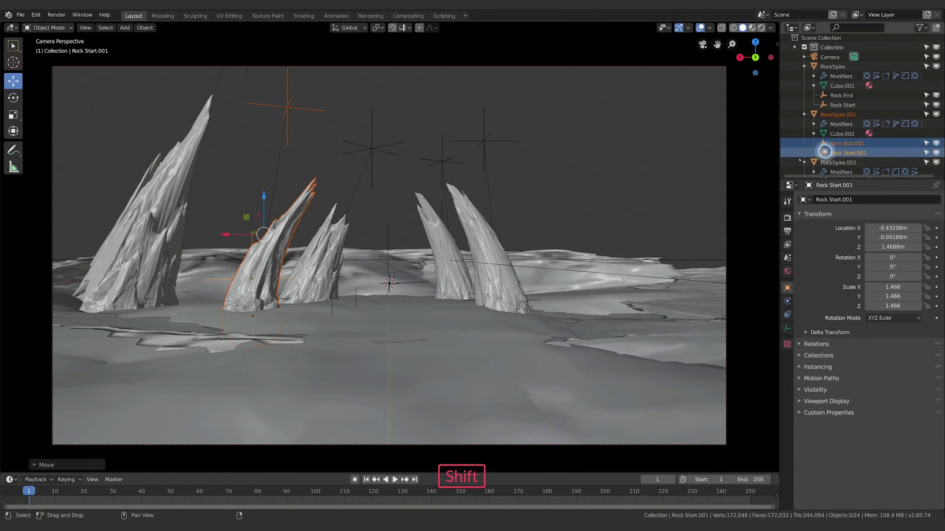
pyautogui.hotkey('shift', 'd')
pyautogui.press('Escape')
pyautogui.press('g')
pyautogui.press('x')
pyautogui.click(757, 214)
pyautogui.press('r')
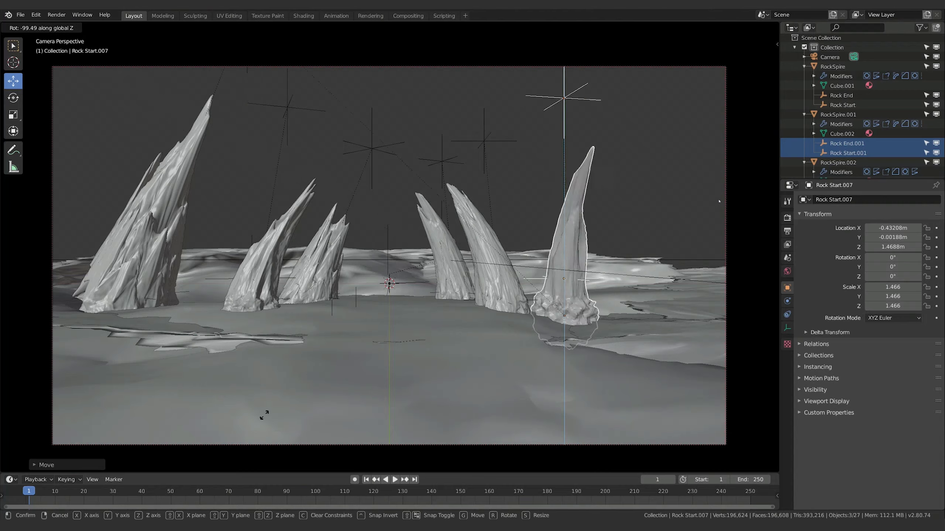
pyautogui.click(491, 51)
pyautogui.press('s')
pyautogui.click(617, 147)
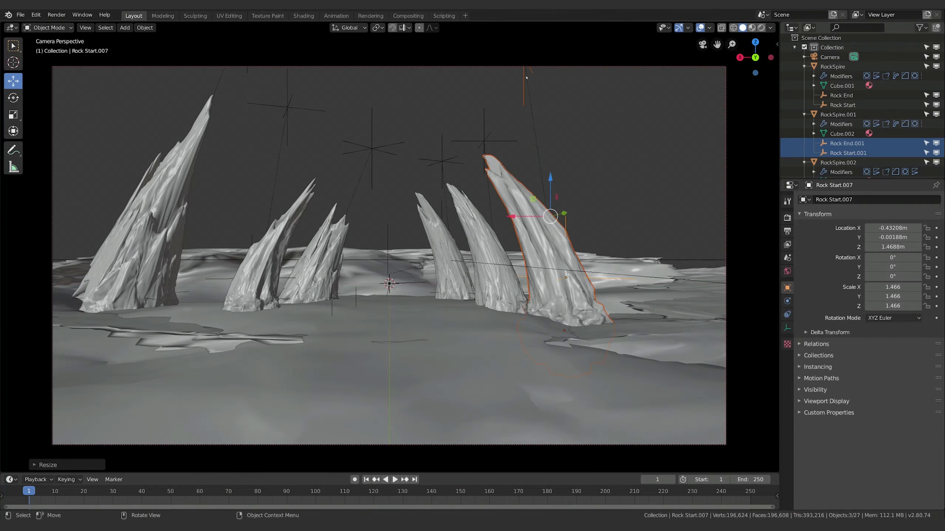
# Reposition RockSpire.007 and its upper empty so the spire stands in front of the original RockSpire, with a 15.8° bend
pyautogui.press('g')
pyautogui.click(679, 116)
pyautogui.click(548, 315)
pyautogui.press('g')
pyautogui.click(469, 315)
pyautogui.press('g')
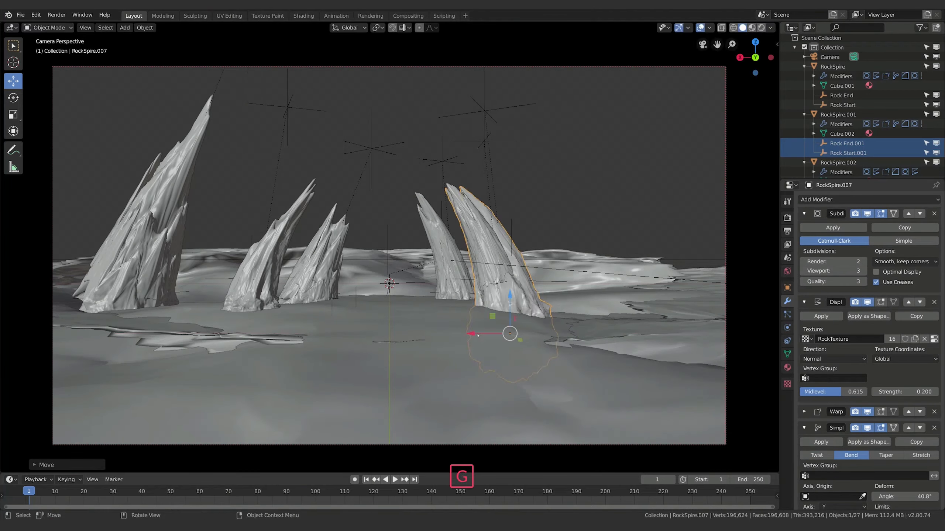
pyautogui.click(509, 129)
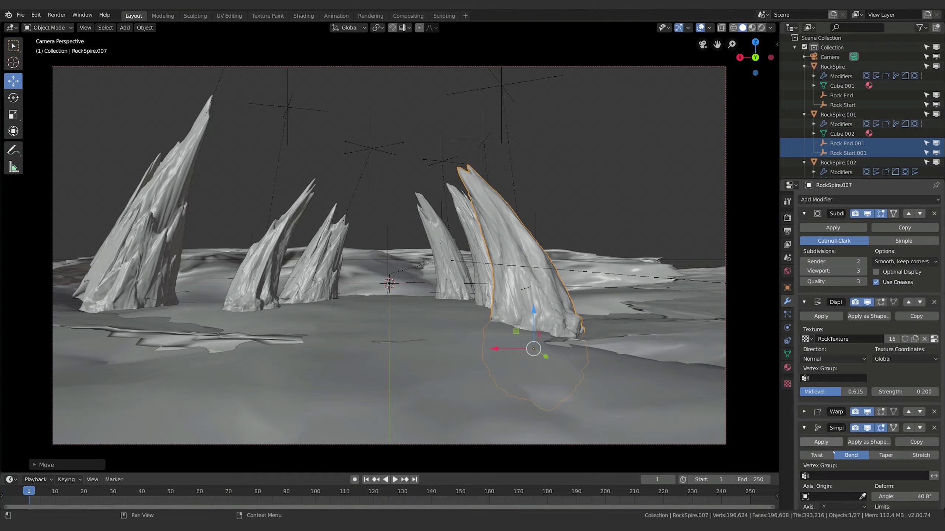
# Adjust the original RockSpire's bend angle to 48.7° and reposition the Rock End.004 empty to reshape the small neighbouring spire
pyautogui.click(471, 245)
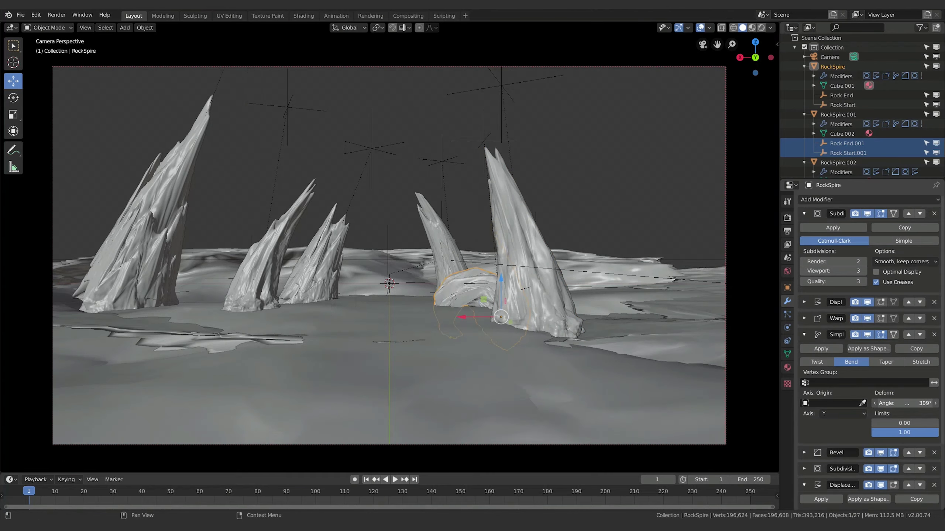
pyautogui.click(459, 173)
pyautogui.press('g')
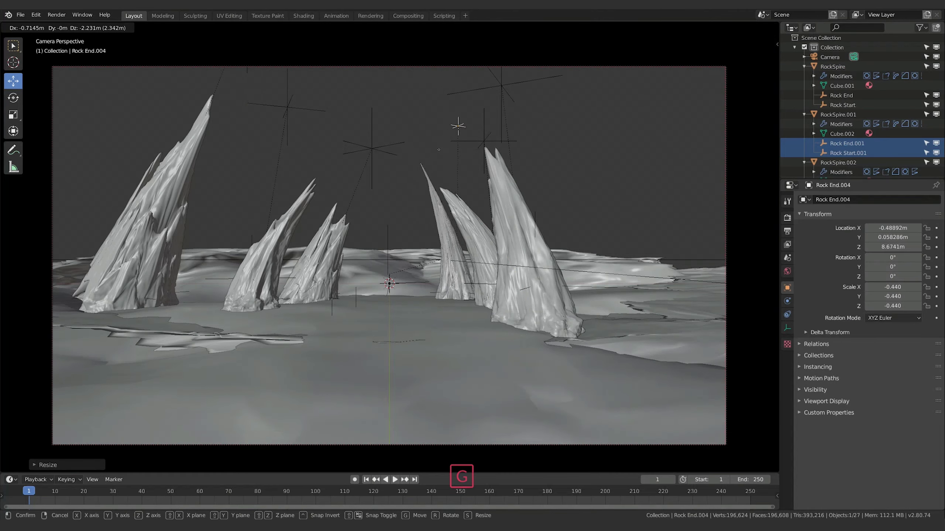
pyautogui.click(439, 150)
# Resize and move the Rock End empty to adjust the tip of the original RockSpire
pyautogui.click(463, 212)
pyautogui.click(480, 140)
pyautogui.press('g')
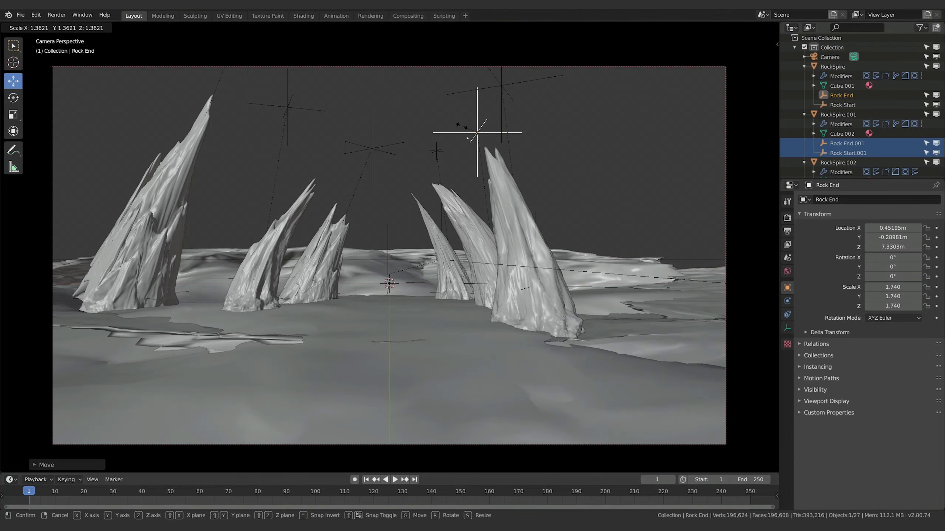
pyautogui.press('g')
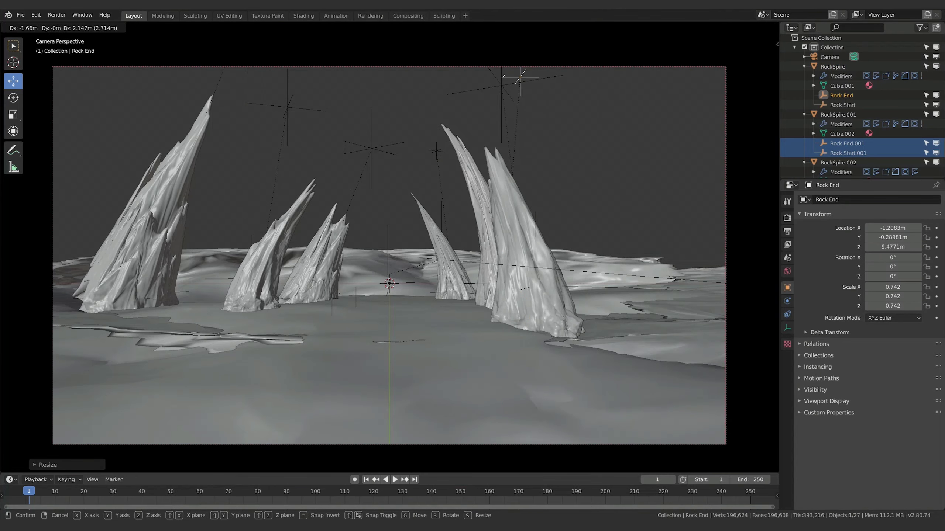
# Scale the Rock Start.007 empty to 2.168 and move it to shorten and reshape RockSpire.007
pyautogui.click(479, 285)
pyautogui.press('s')
pyautogui.click(460, 303)
pyautogui.press('g')
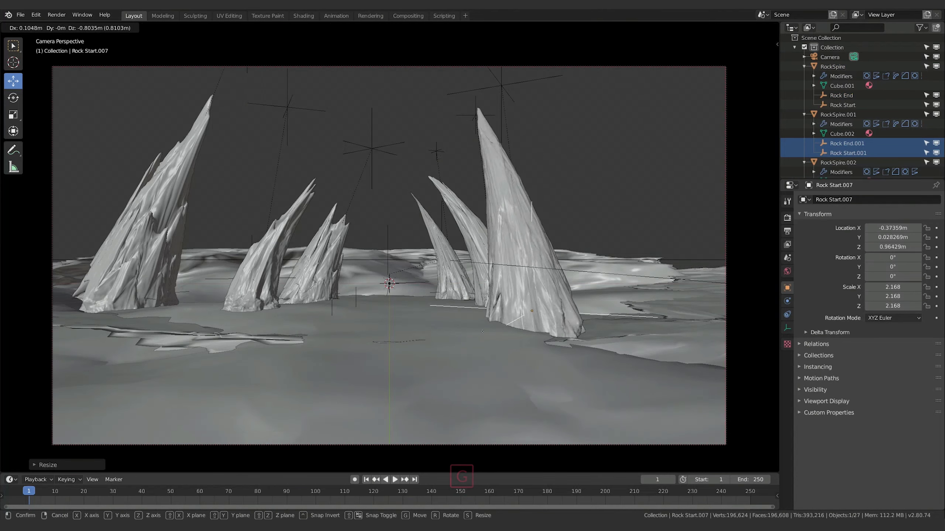
pyautogui.click(512, 257)
# Duplicate RockSpire.004 with its Rock End.004 and Rock Start.004 empties, move the copy along X past RockSpire.007, and enlarge it
pyautogui.click(450, 280)
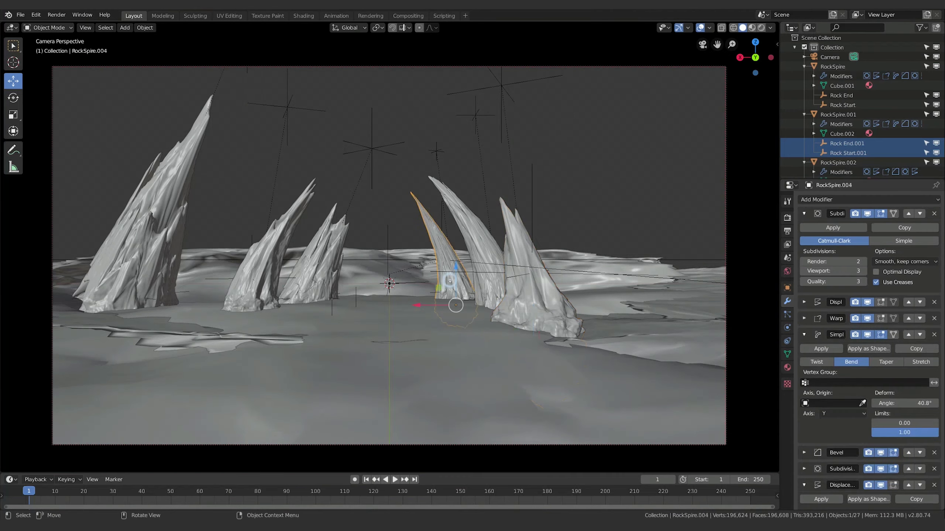
pyautogui.scroll(-5, 856, 112)
pyautogui.keyDown('shift'); pyautogui.click(804, 89); pyautogui.keyUp('shift')
pyautogui.keyDown('shift'); pyautogui.click(831, 117); pyautogui.keyUp('shift')
pyautogui.keyDown('shift'); pyautogui.click(833, 127); pyautogui.keyUp('shift')
pyautogui.hotkey('shift', 'd')
pyautogui.press('x')
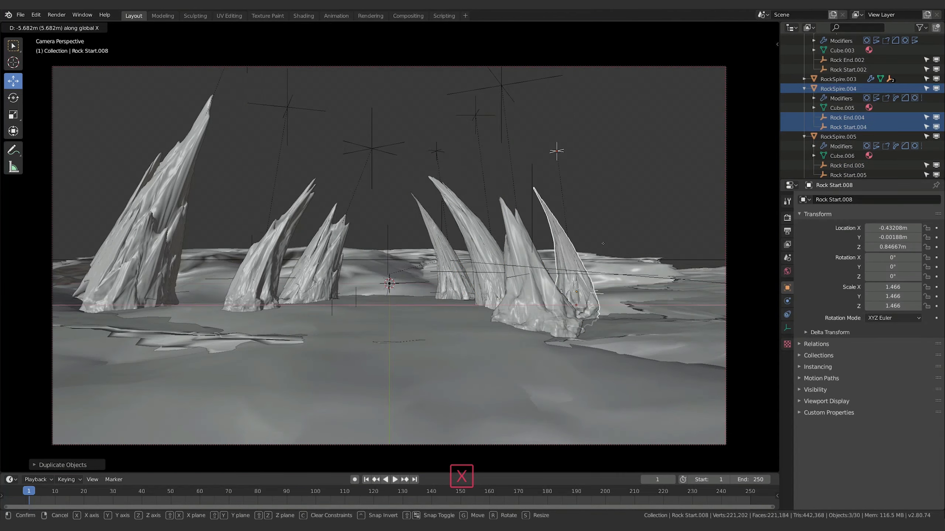
pyautogui.click(625, 167)
pyautogui.press('s')
pyautogui.click(633, 207)
# Lower the Rock End.008 empty through the camera view to shorten the enlarged copy
pyautogui.click(614, 85)
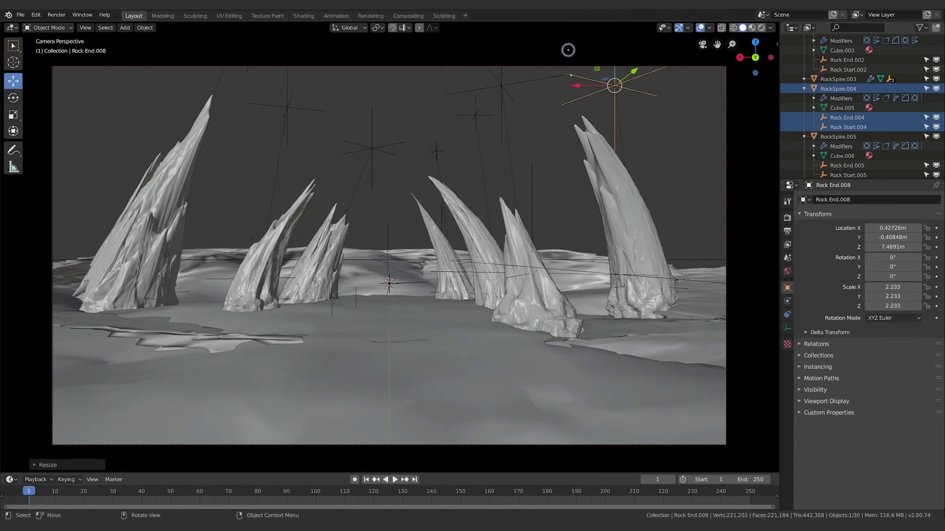
pyautogui.press('g')
pyautogui.click(675, 202)
# Move and scale RockSpire.008 repeatedly, shifting it along X to fit the far-right end of the spire row
pyautogui.click(646, 280)
pyautogui.press('g')
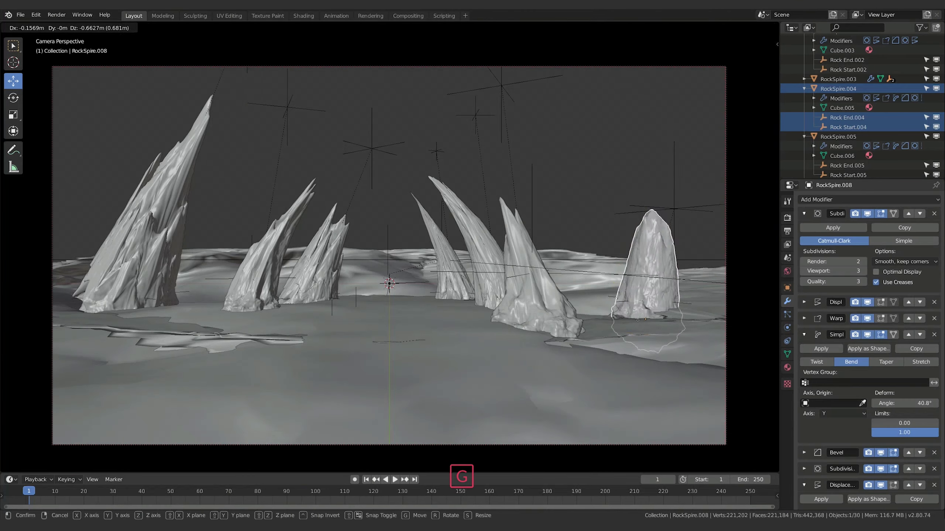
pyautogui.click(639, 320)
pyautogui.press('s')
pyautogui.click(635, 317)
pyautogui.press('g')
pyautogui.click(691, 310)
pyautogui.press('s')
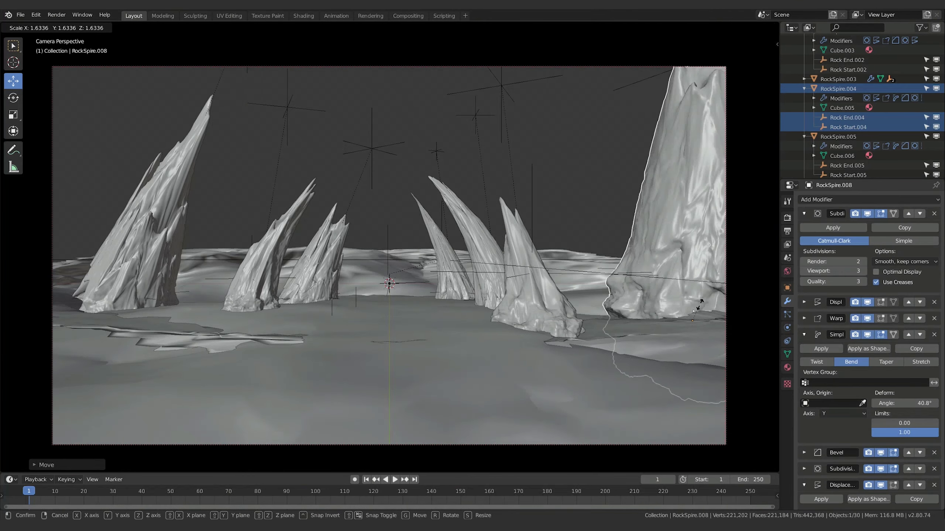
pyautogui.click(692, 335)
pyautogui.press('g')
pyautogui.press('x')
pyautogui.click(692, 340)
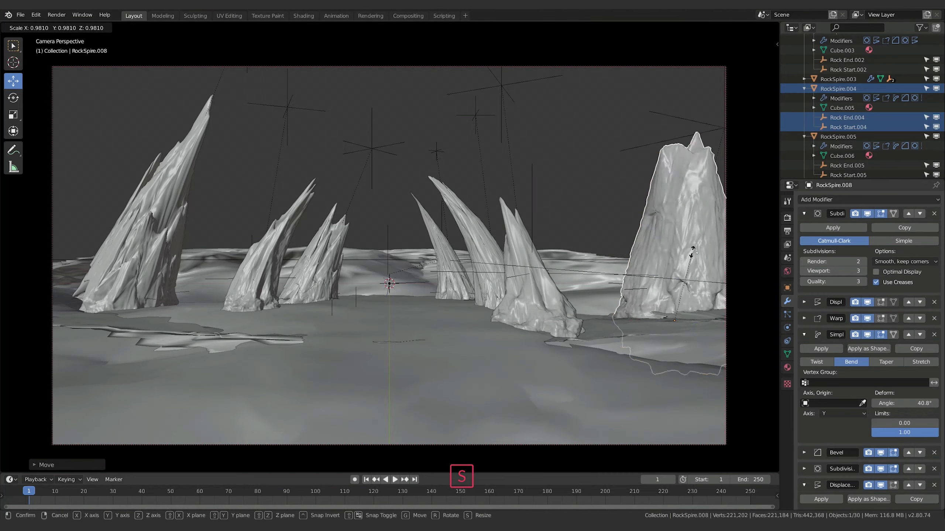
# Move the Rock End.008 empty inward and down to turn RockSpire.008 into a short, blunt spire leaning toward the centre
pyautogui.click(697, 123)
pyautogui.press('g')
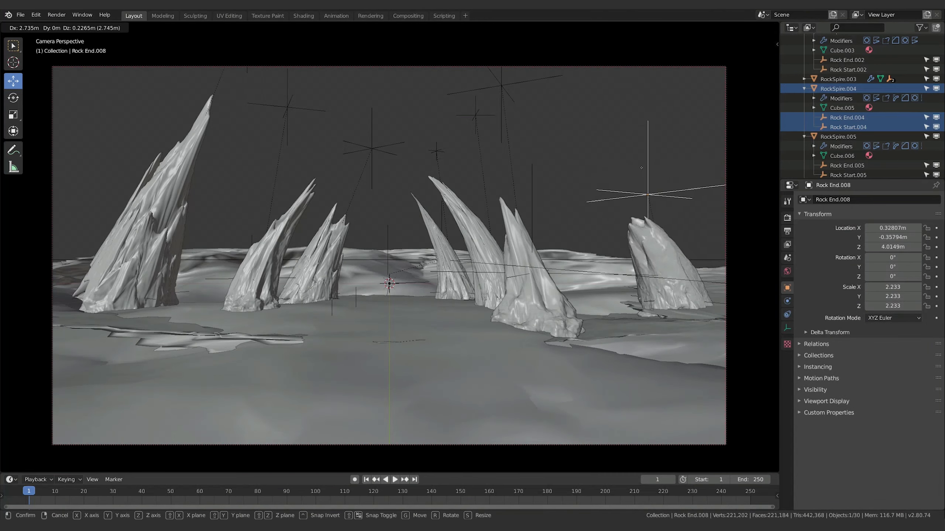
pyautogui.click(639, 168)
# Lower the Rock End.005 empty to shorten RockSpire.005
pyautogui.click(343, 235)
pyautogui.click(375, 151)
pyautogui.press('g')
pyautogui.click(356, 218)
# Duplicate RockSpire.001 with its Rock End.001 and Rock Start.001 empties, and place the copy along Y and X behind RockSpire.005
pyautogui.click(294, 224)
pyautogui.scroll(5, 848, 112)
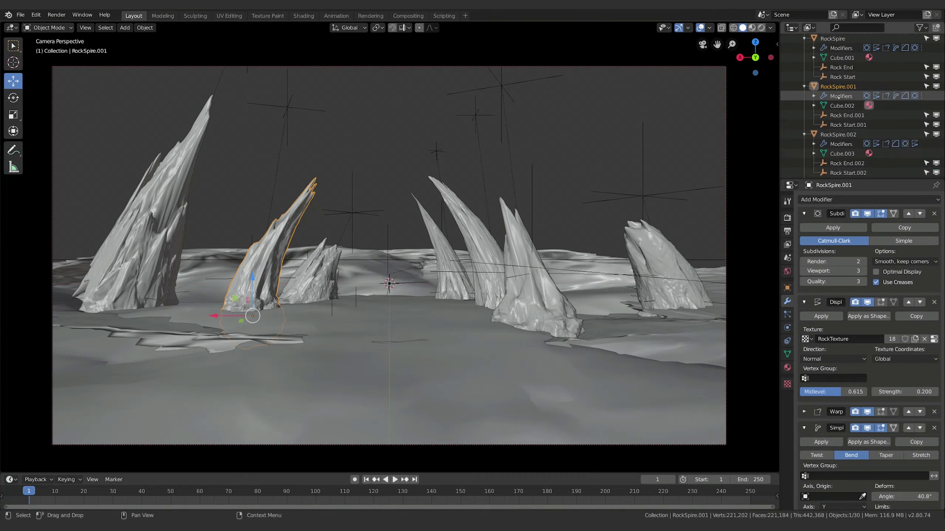
pyautogui.keyDown('shift'); pyautogui.click(847, 144); pyautogui.keyUp('shift')
pyautogui.keyDown('shift'); pyautogui.click(848, 154); pyautogui.keyUp('shift')
pyautogui.hotkey('shift', 'd')
pyautogui.press('y')
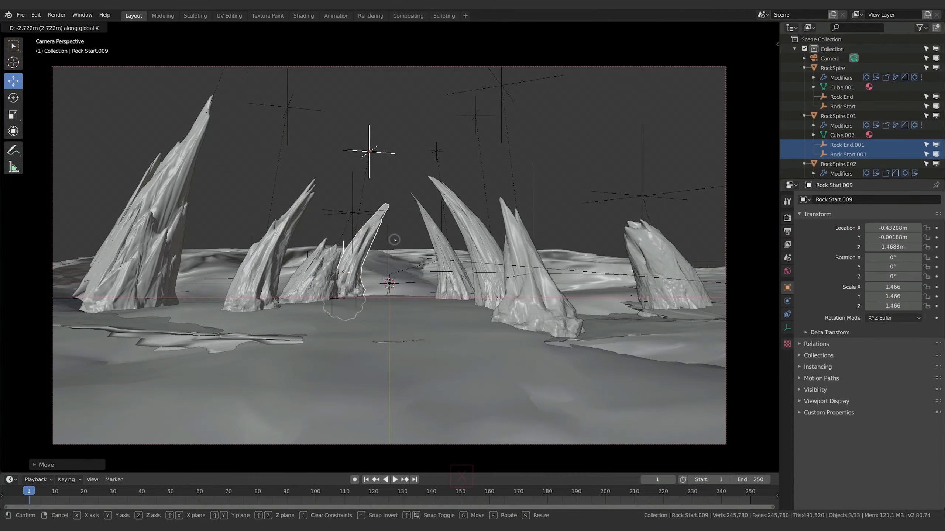
pyautogui.click(396, 150)
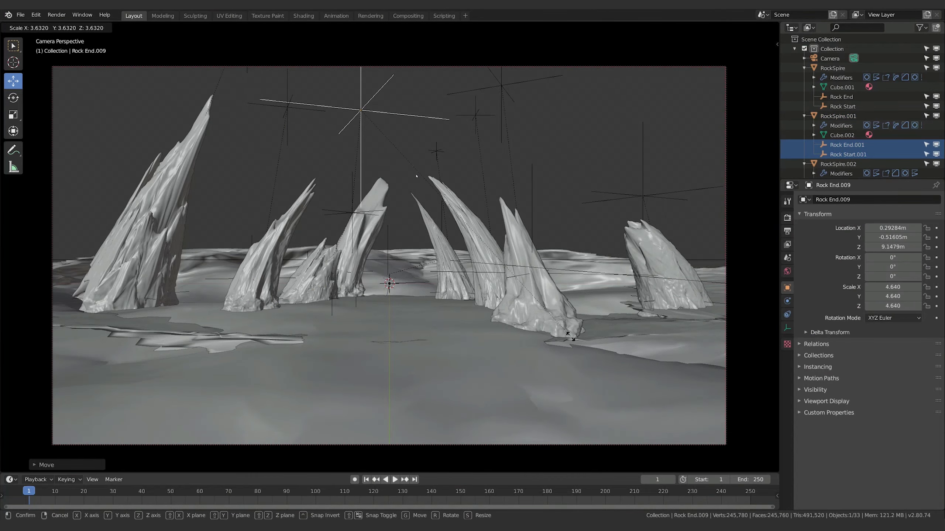
# Resize and reposition the Rock End.005 empty, and sink RockSpire.005 along the Z axis
pyautogui.click(352, 212)
pyautogui.press('s')
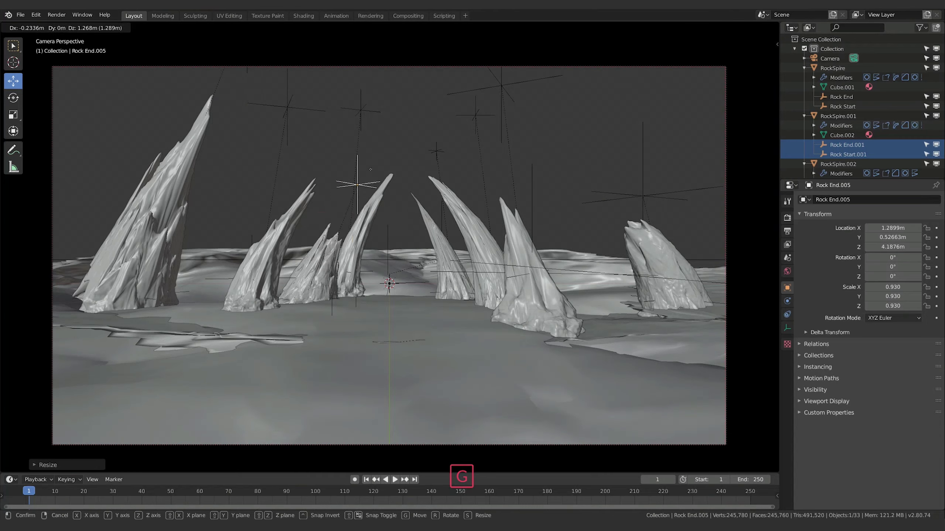
pyautogui.click(323, 271)
pyautogui.press('g')
pyautogui.press('z')
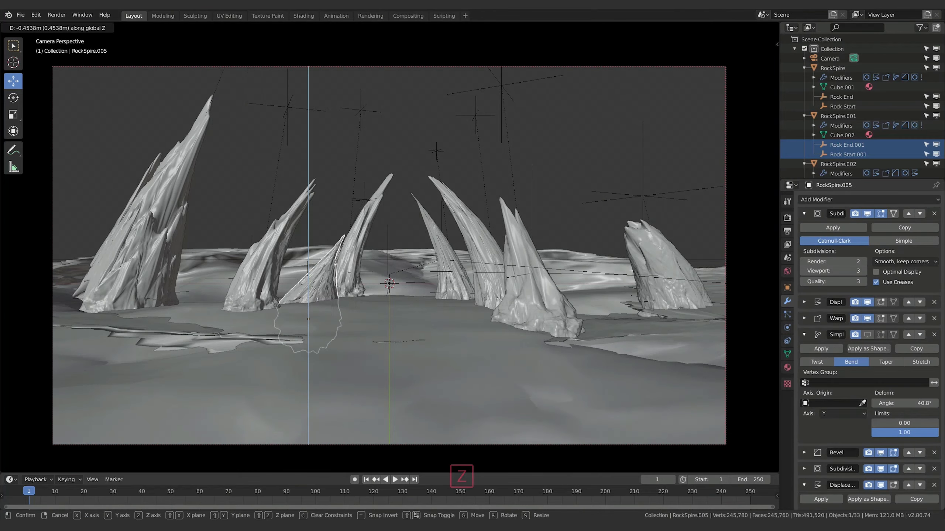
pyautogui.click(328, 282)
# Raise the Rock End.005 empty high above the spire and lift RockSpire.005 along Z to make it tall and pointed
pyautogui.click(369, 215)
pyautogui.click(363, 203)
pyautogui.press('g')
pyautogui.click(357, 104)
pyautogui.click(313, 272)
pyautogui.press('g')
pyautogui.press('z')
pyautogui.click(316, 238)
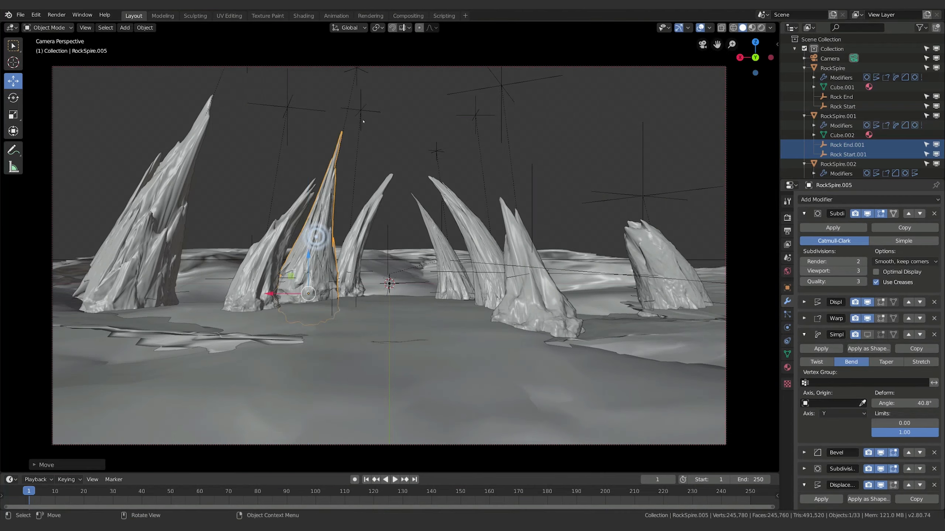
# Adjust the Rock End.009 empty along Z and lower RockSpire.009 into the ground along Z
pyautogui.click(362, 112)
pyautogui.press('g')
pyautogui.press('z')
pyautogui.click(382, 90)
pyautogui.click(347, 268)
pyautogui.press('g')
pyautogui.press('z')
pyautogui.click(347, 301)
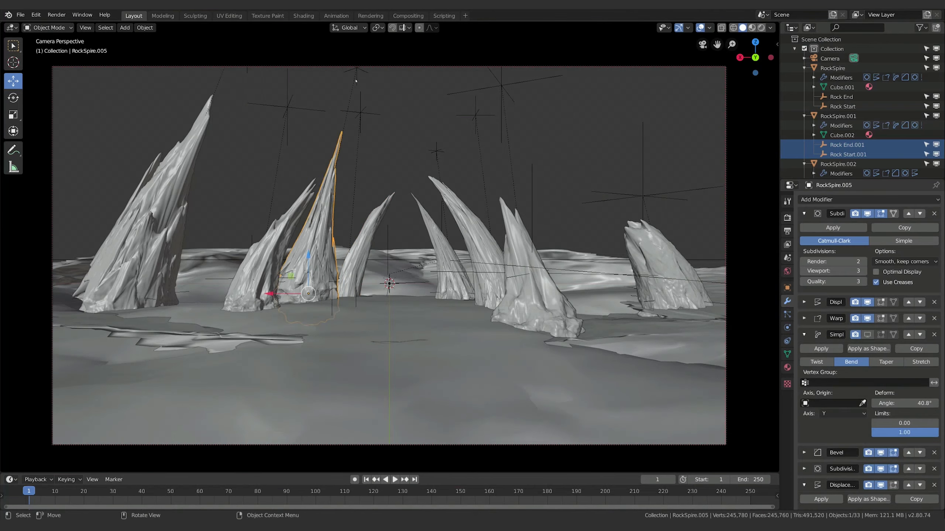
# Scale the Rock End.005 empty to 1.066 to refine the tall RockSpire.005
pyautogui.click(360, 107)
pyautogui.press('s')
pyautogui.click(351, 47)
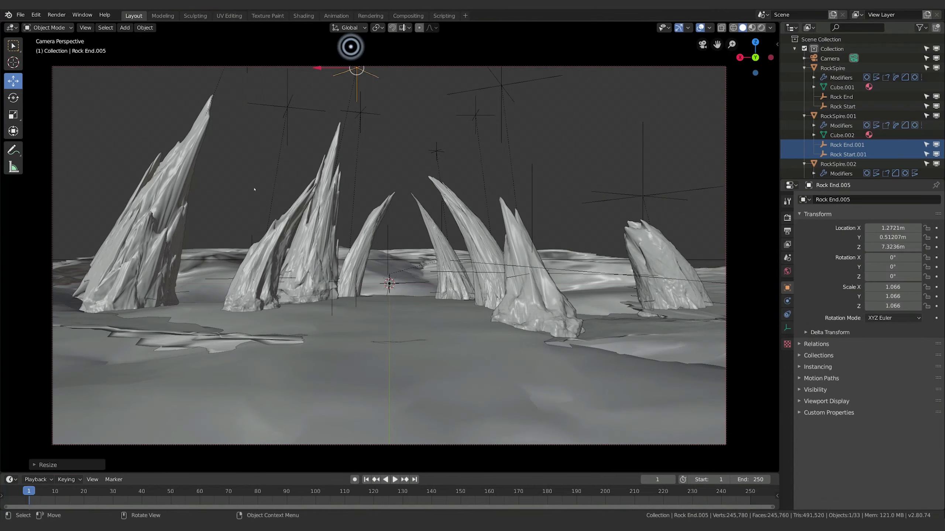
# Spread the row by moving RockSpire.001 and RockSpire.007 outward along the X axis, away from the centre
pyautogui.click(274, 257)
pyautogui.press('g')
pyautogui.press('x')
pyautogui.click(241, 255)
pyautogui.click(541, 300)
pyautogui.press('g')
pyautogui.press('x')
pyautogui.click(585, 302)
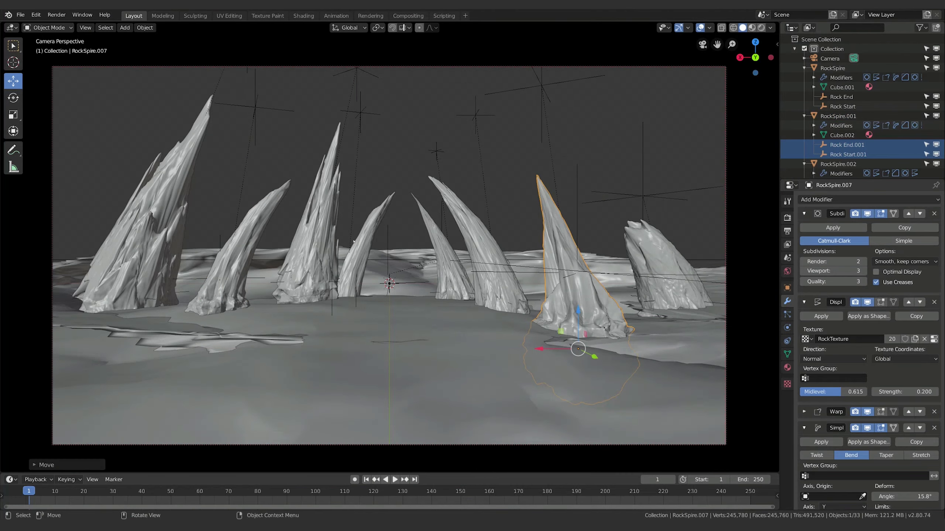
# Move the Rock End.009 and Rock End.004 empties lower to shorten the two small background spires
pyautogui.click(436, 151)
pyautogui.click(361, 112)
pyautogui.press('g')
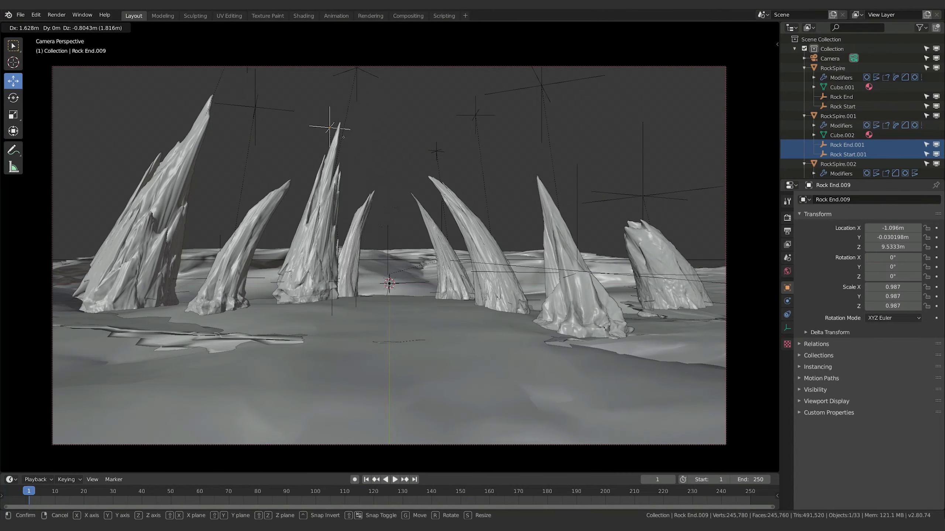
pyautogui.click(340, 141)
pyautogui.click(454, 182)
pyautogui.press('g')
pyautogui.click(447, 177)
# Move RockSpire.001 along the Z axis and resize it to reshape the curved spire
pyautogui.click(237, 262)
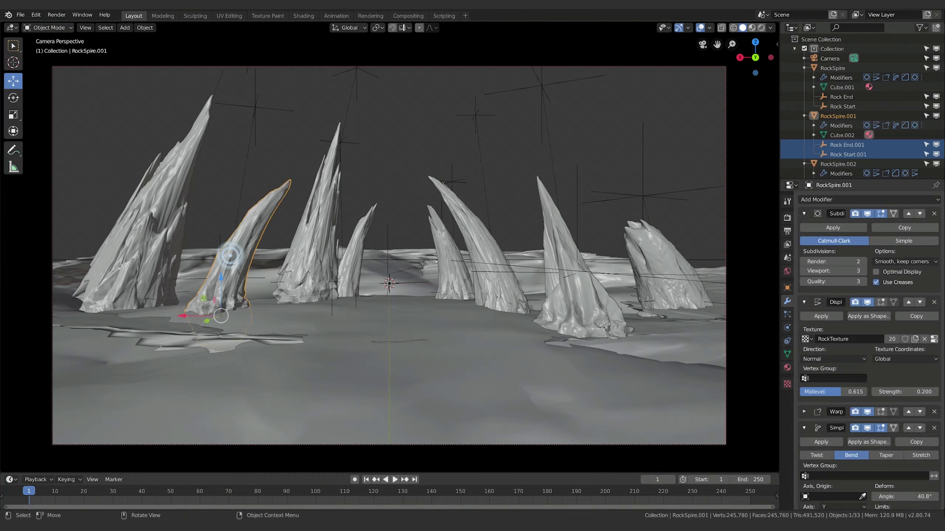
pyautogui.press('g')
pyautogui.press('z')
pyautogui.click(237, 271)
pyautogui.press('s')
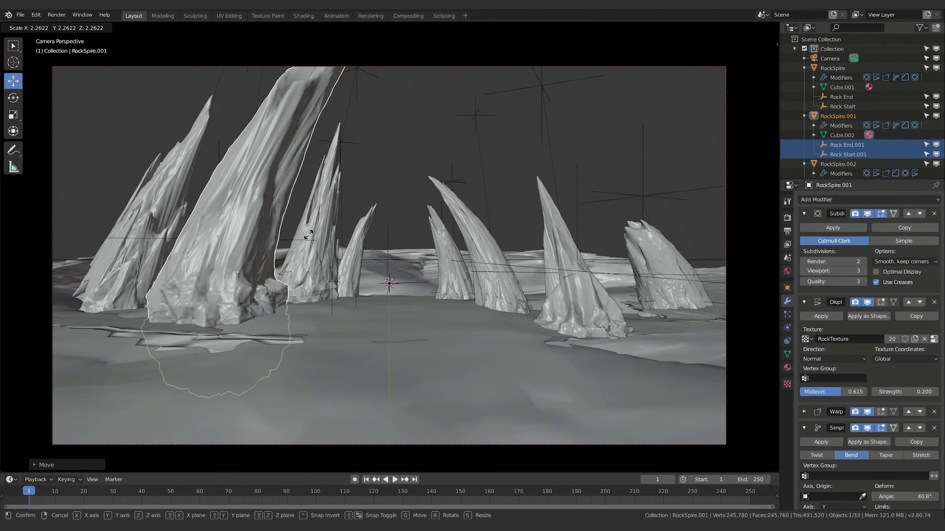
pyautogui.click(237, 272)
# Duplicate RockSpire together with its Rock End and Rock Start empties and move the copy along the Y axis
pyautogui.click(500, 285)
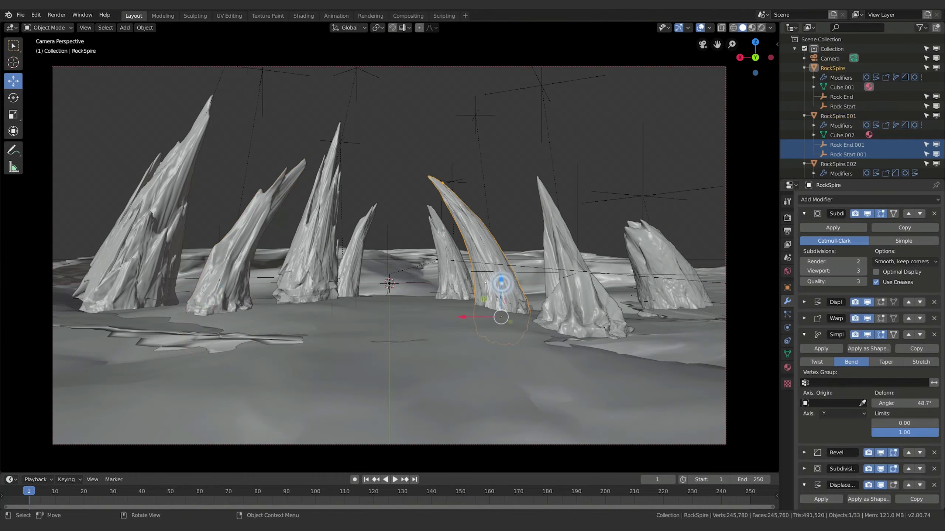
pyautogui.keyDown('shift'); pyautogui.click(837, 96); pyautogui.keyUp('shift')
pyautogui.keyDown('shift'); pyautogui.click(832, 107); pyautogui.keyUp('shift')
pyautogui.hotkey('shift', 'd')
pyautogui.press('y')
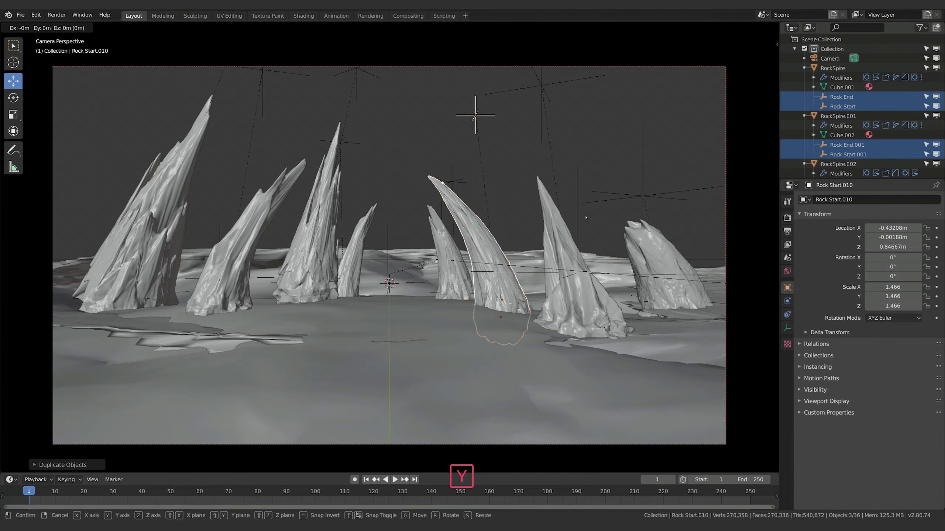
pyautogui.click(582, 239)
# Resize the RockSpire copy and reposition it in front of the original, adjusting it along the X axis
pyautogui.press('g')
pyautogui.click(554, 241)
pyautogui.press('s')
pyautogui.click(541, 260)
pyautogui.press('g')
pyautogui.press('x')
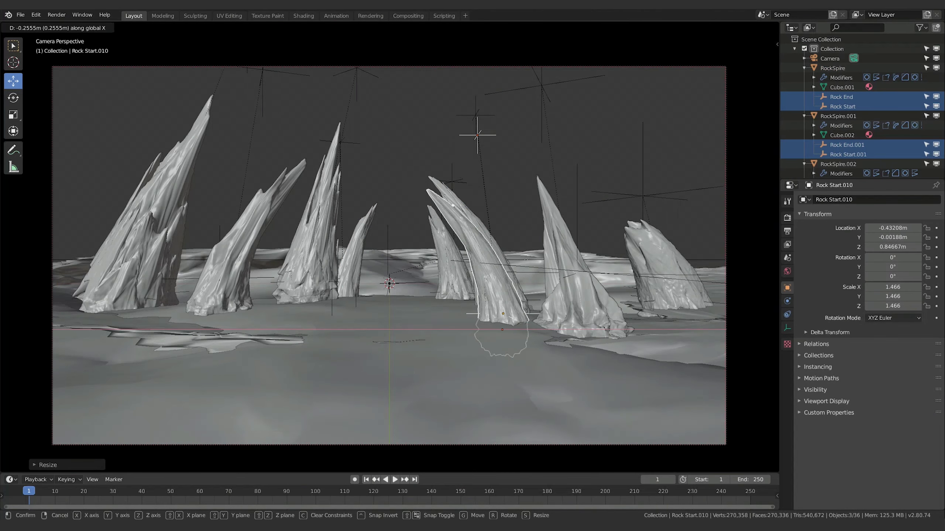
pyautogui.click(546, 254)
# Move the Rock End.010 empty inward toward the centre to bend the copied spire
pyautogui.click(471, 155)
pyautogui.press('g')
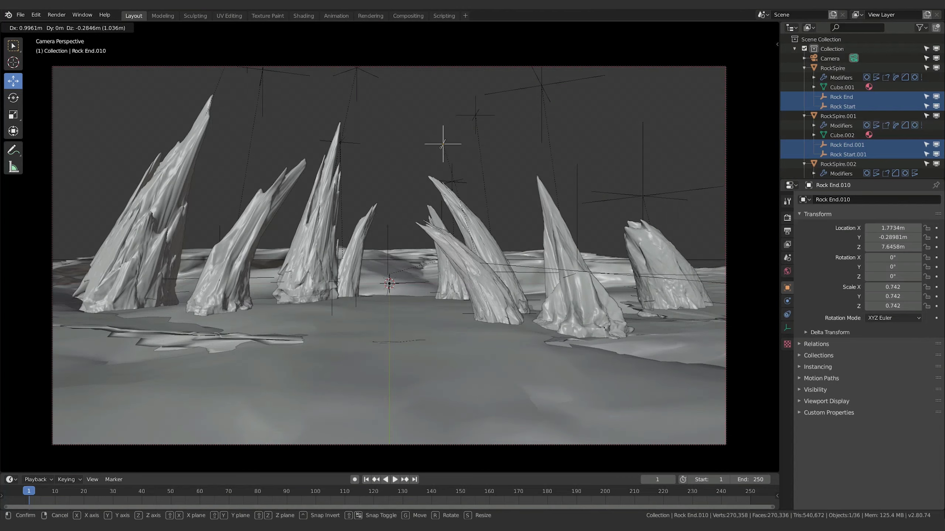
pyautogui.click(440, 147)
# Duplicate RockSpire.001 with its Rock End.001 and Rock Start.001 empties and place the copy in front of the original, adjusting it along Y
pyautogui.click(237, 266)
pyautogui.keyDown('shift'); pyautogui.click(837, 145); pyautogui.keyUp('shift')
pyautogui.keyDown('shift'); pyautogui.click(842, 154); pyautogui.keyUp('shift')
pyautogui.hotkey('shift', 'd')
pyautogui.press('Escape')
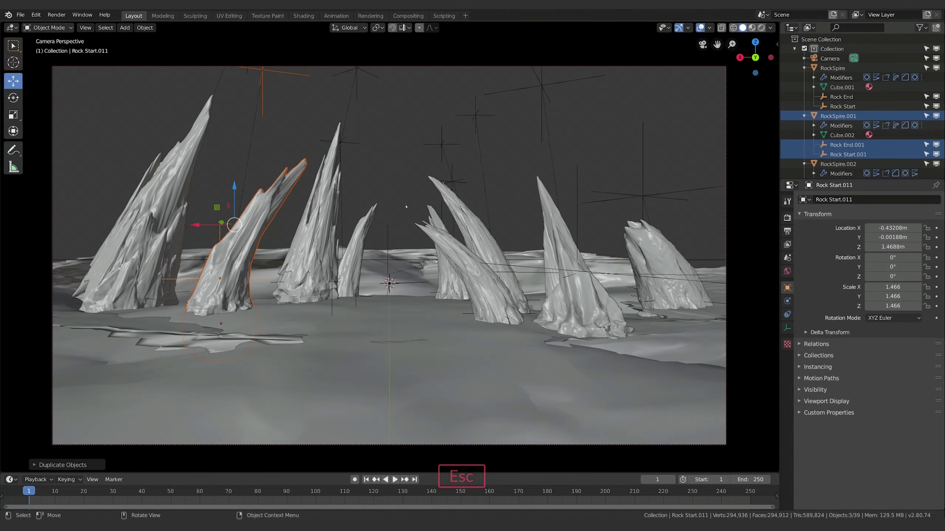
pyautogui.press('g')
pyautogui.click(393, 228)
pyautogui.press('g')
pyautogui.press('y')
pyautogui.click(423, 209)
# Lower the Rock End.011 empty and push the copied spire back along the Y axis
pyautogui.click(291, 76)
pyautogui.press('g')
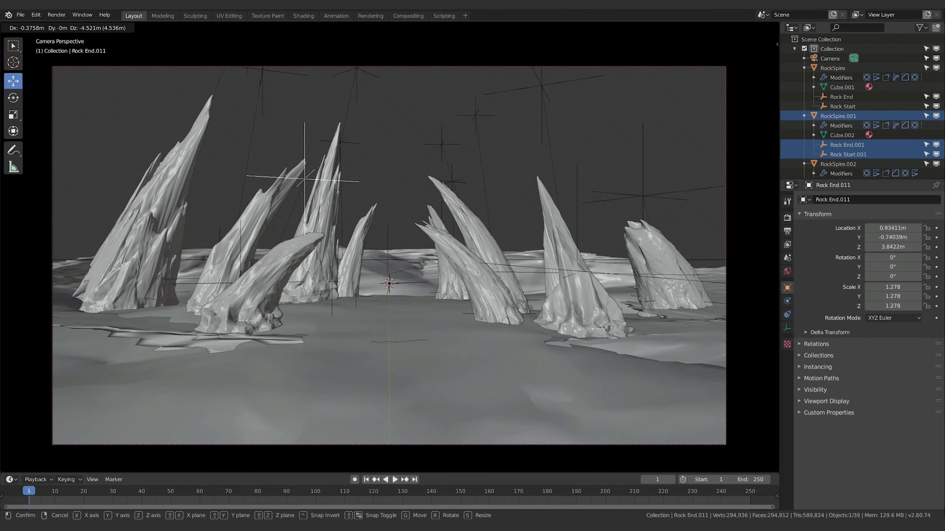
pyautogui.click(297, 198)
pyautogui.click(261, 256)
pyautogui.press('g')
pyautogui.press('y')
pyautogui.click(293, 232)
# Raise the Rock End.011 empty to lengthen and straighten the copied spire
pyautogui.click(355, 178)
pyautogui.press('g')
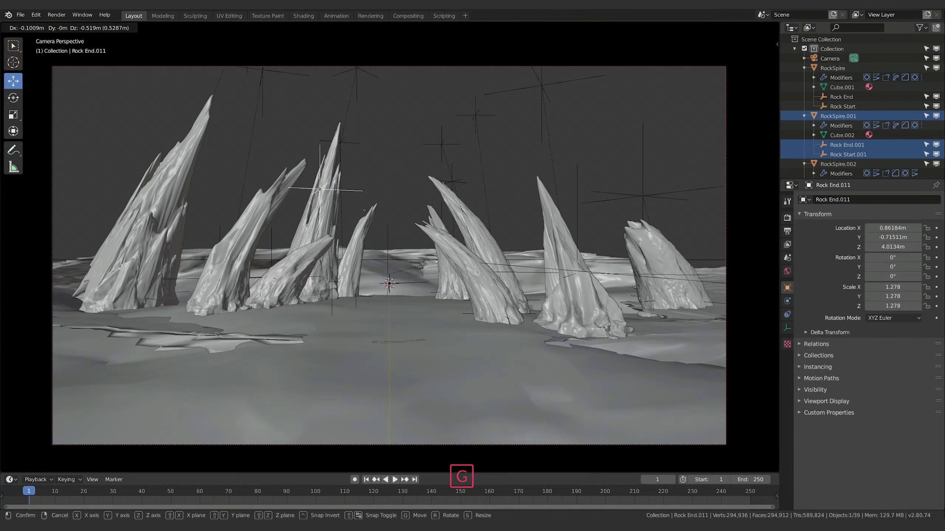
pyautogui.click(385, 137)
# Shift RockSpire.001 outward along the X axis and preview the scene in Rendered shading
pyautogui.click(234, 291)
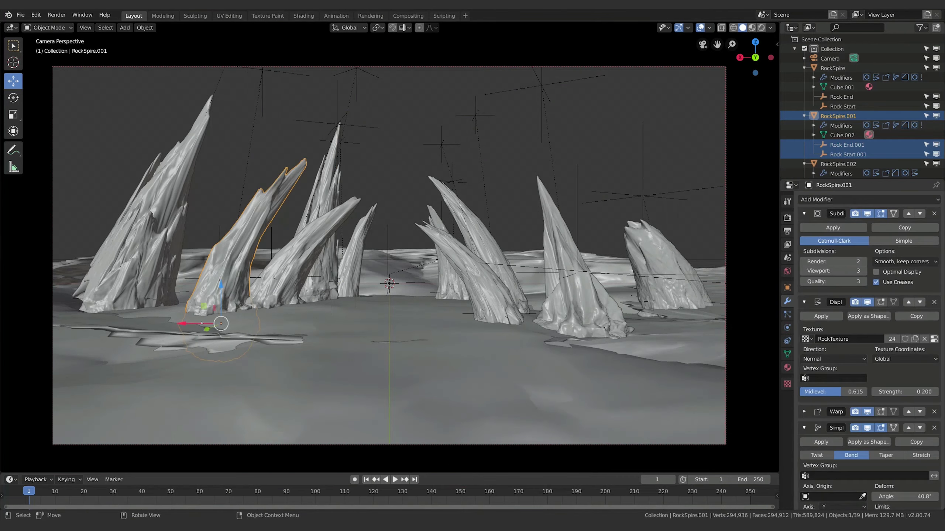
pyautogui.moveTo(183, 323)
pyautogui.mouseDown()
pyautogui.moveTo(192, 323)
pyautogui.moveTo(163, 323)
pyautogui.mouseUp()
pyautogui.press('z')
pyautogui.click(425, 232)
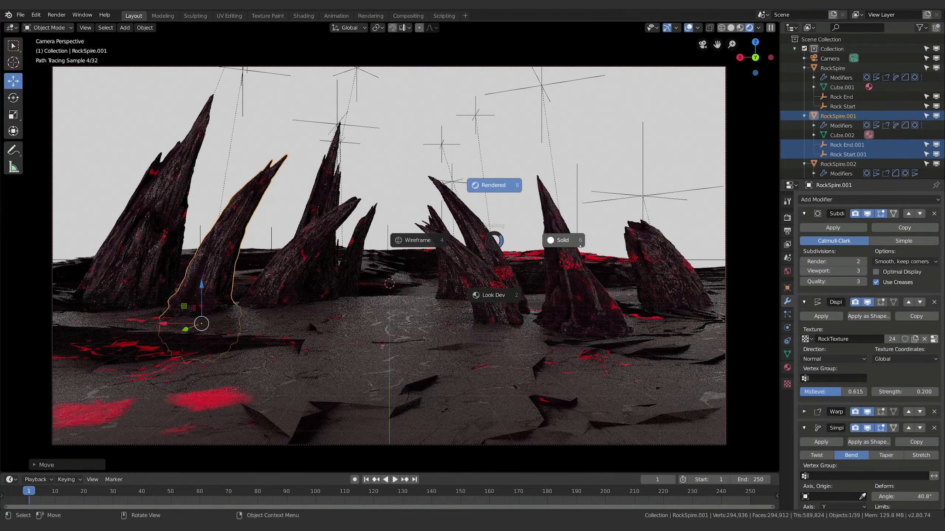
# Resize and move the RockSpire.003 ground layer along the Z axis in Solid shading, and preview it in Rendered shading
pyautogui.click(572, 238)
pyautogui.click(596, 386)
pyautogui.press('s')
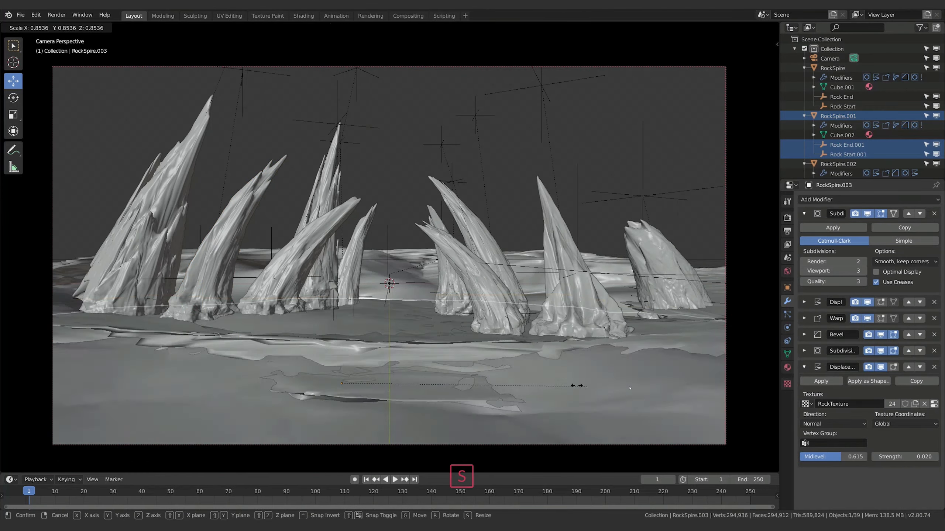
pyautogui.click(531, 383)
pyautogui.press('g')
pyautogui.press('z')
pyautogui.click(481, 338)
pyautogui.press('z')
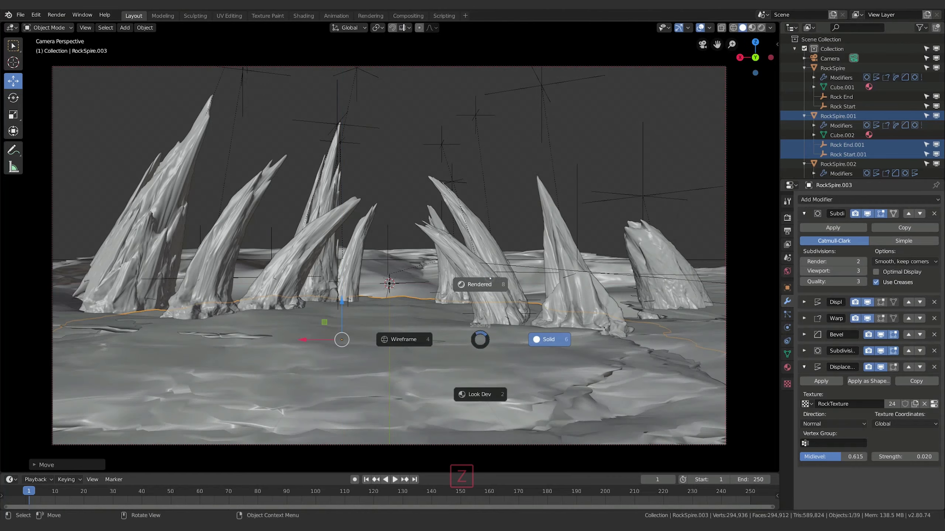
pyautogui.click(544, 337)
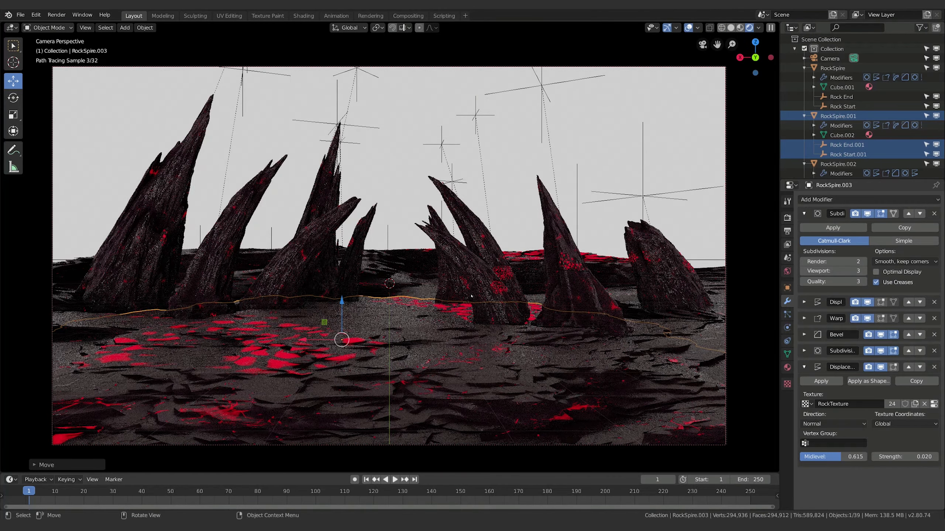
# Rescale the RockSpire.003 ground layer, readjust its height along the Z axis, and check it in Rendered shading
pyautogui.click(525, 295)
pyautogui.press('s')
pyautogui.click(555, 345)
pyautogui.press('g')
pyautogui.press('z')
pyautogui.click(554, 334)
pyautogui.press('z')
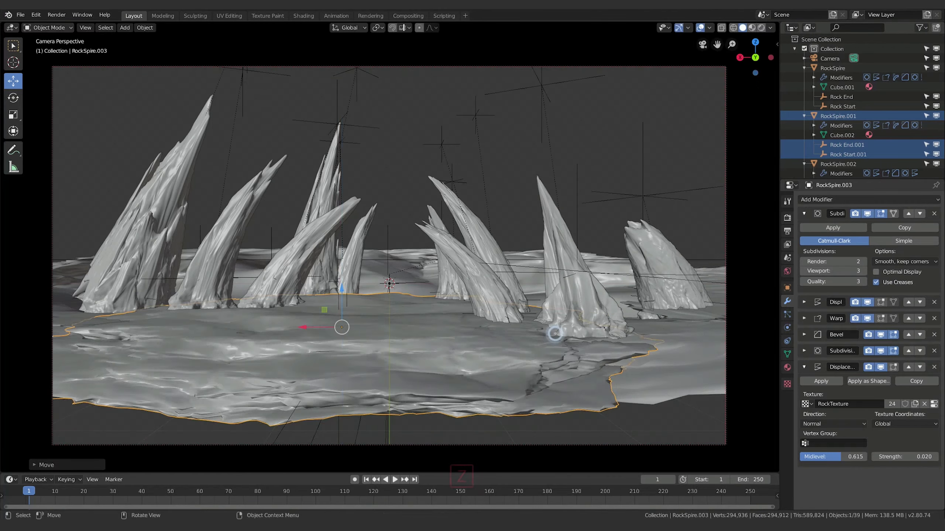
pyautogui.click(562, 292)
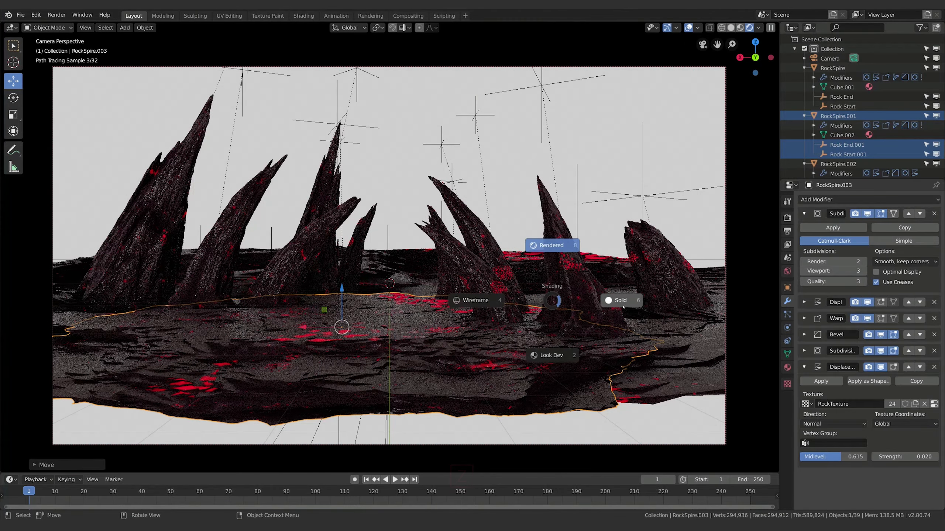
# Return to Solid shading and scale the RockSpire.003 ground layer down slightly
pyautogui.click(622, 306)
pyautogui.press('s')
pyautogui.click(417, 328)
# Duplicate RockSpire.003 with its Rock End.003 and Rock Start.003 empties and move the copy along the Y axis
pyautogui.scroll(-5, 801, 93)
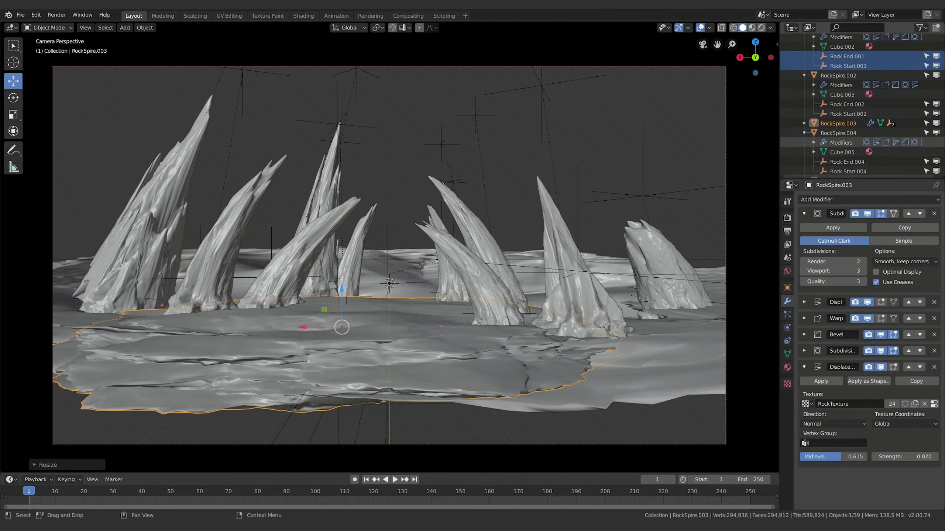
pyautogui.scroll(1, 801, 94)
pyautogui.click(803, 94)
pyautogui.keyDown('shift'); pyautogui.click(847, 132); pyautogui.keyUp('shift')
pyautogui.keyDown('shift'); pyautogui.click(847, 122); pyautogui.keyUp('shift')
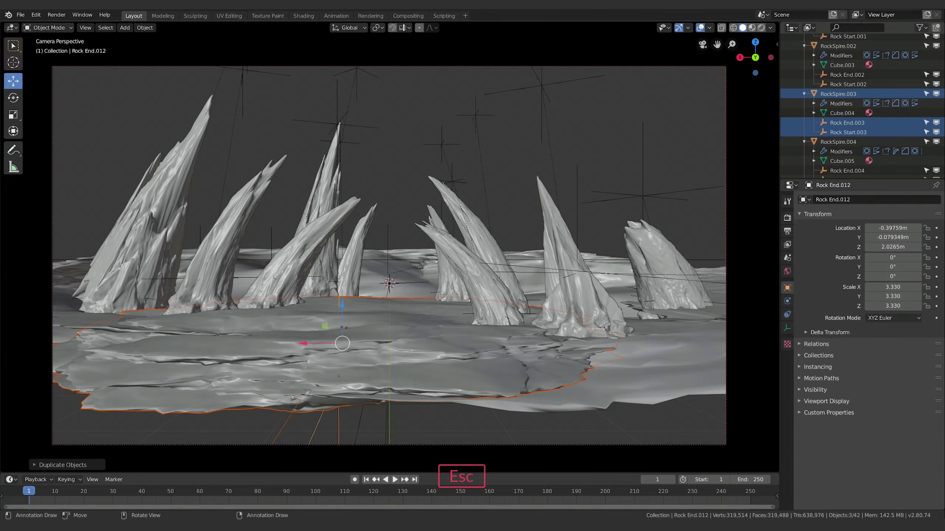
pyautogui.press('g')
pyautogui.press('x')
pyautogui.press('x')
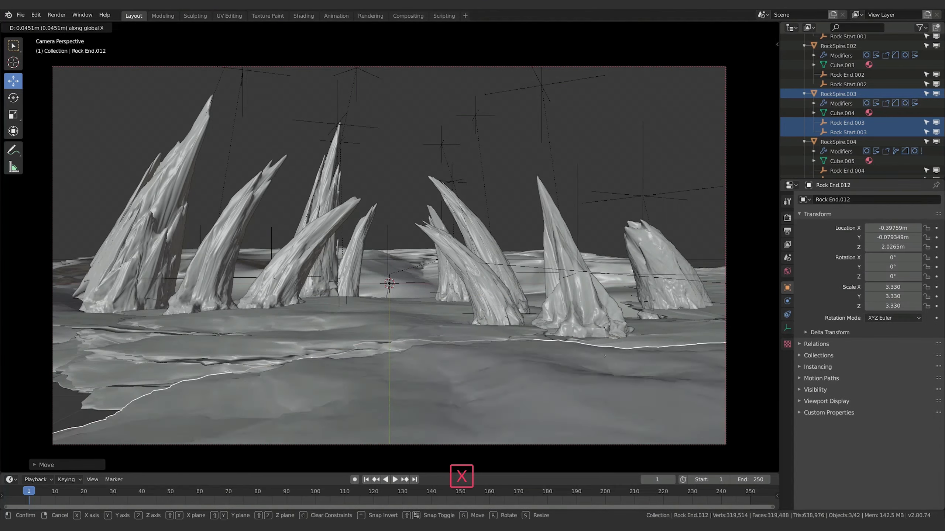
pyautogui.press('Escape')
pyautogui.press('y')
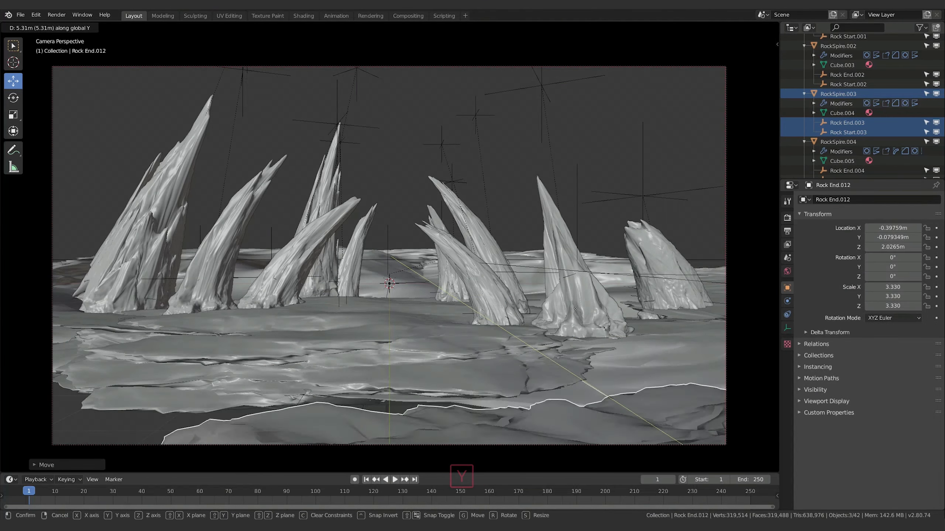
pyautogui.click(438, 260)
# Reposition the copied ground layer, adjusting its height along the Z axis, and preview it in Rendered shading
pyautogui.press('s')
pyautogui.press('Escape')
pyautogui.press('g')
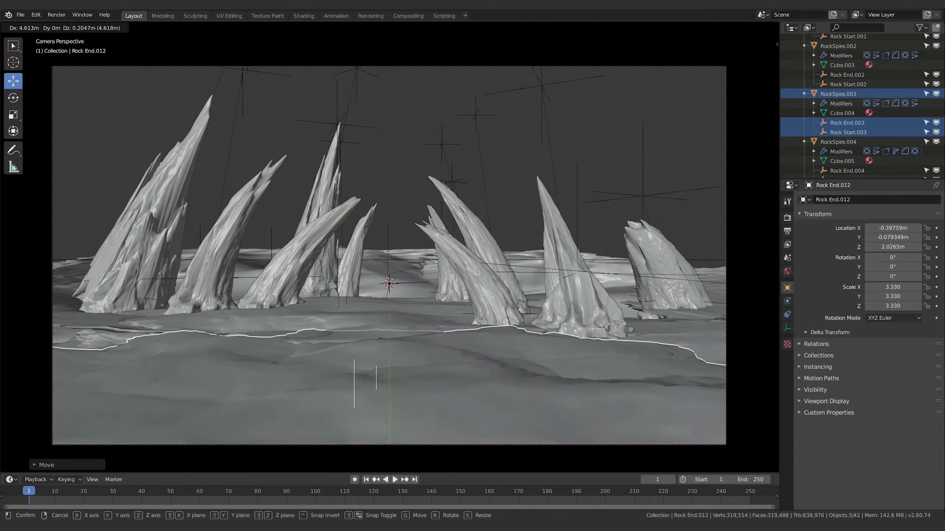
pyautogui.press('z')
pyautogui.click(340, 341)
pyautogui.press('z')
pyautogui.click(336, 284)
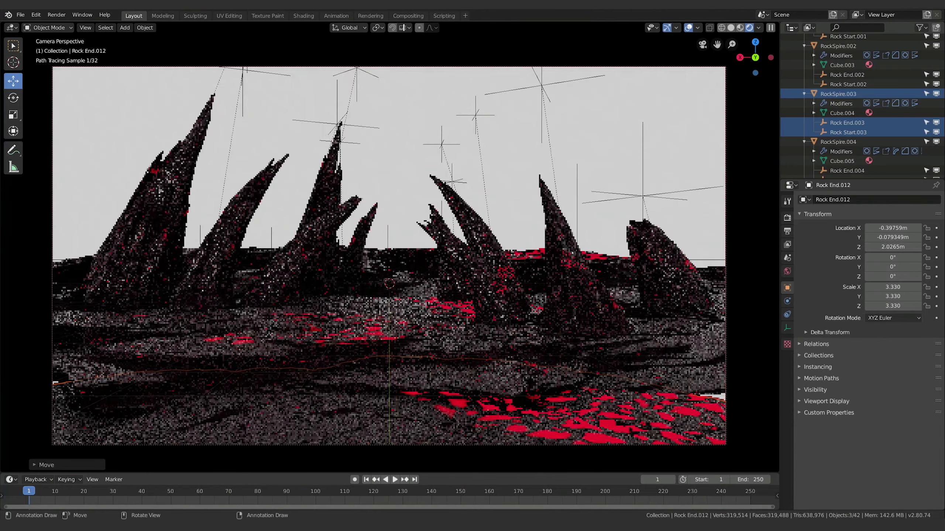
# Enlarge the copied ground layer in Solid shading, finishing with a 1.022 scale, and preview it in Rendered shading
pyautogui.press('z')
pyautogui.click(726, 351)
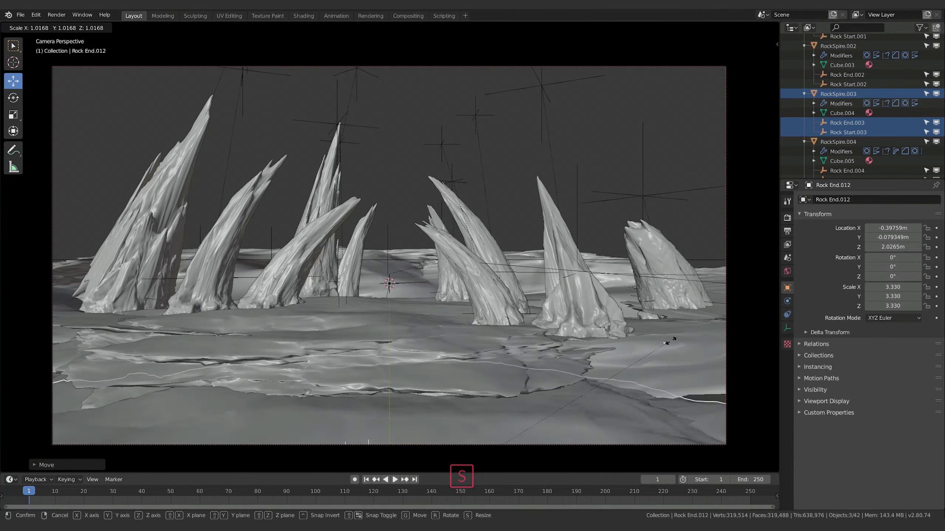
pyautogui.press('s')
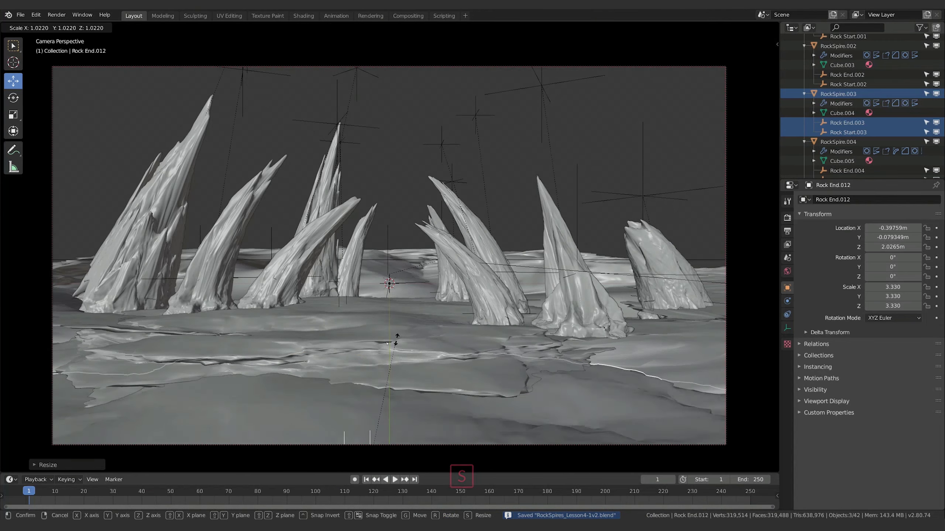
pyautogui.click(397, 338)
pyautogui.press('z')
pyautogui.click(398, 285)
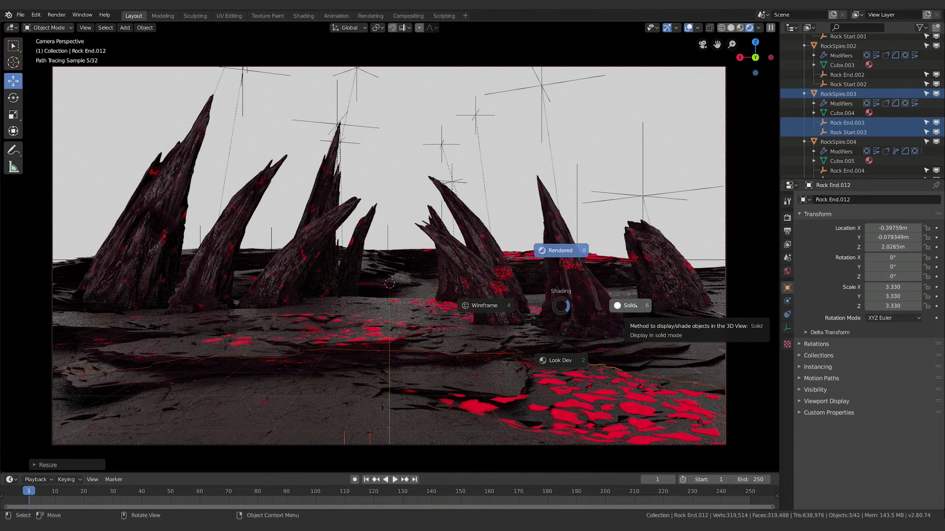
# Duplicate RockSpire.006 with its Rock End.006 and Rock Start.006 empties in Solid shading and move the copy
pyautogui.click(633, 306)
pyautogui.scroll(-8, 856, 112)
pyautogui.keyDown('shift'); pyautogui.click(846, 122); pyautogui.keyUp('shift')
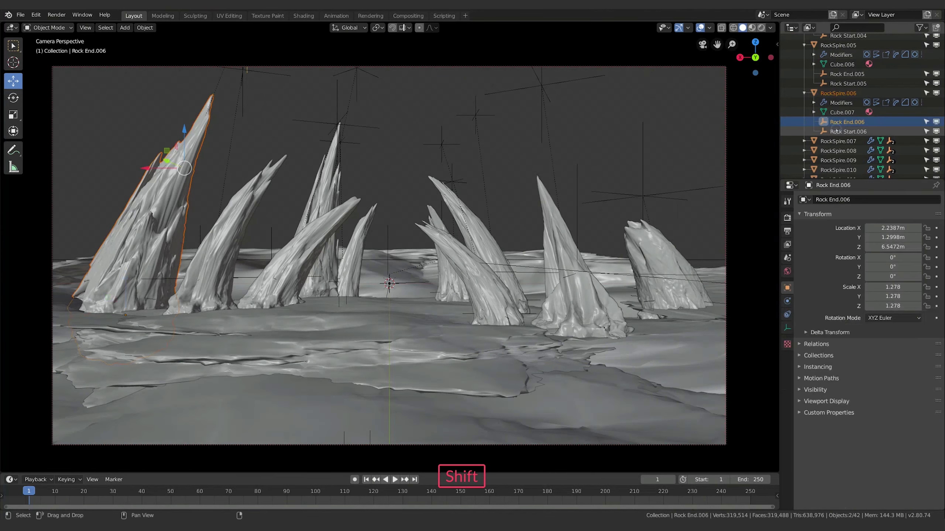
pyautogui.keyDown('shift'); pyautogui.click(836, 131); pyautogui.keyUp('shift')
pyautogui.hotkey('shift', 'd')
pyautogui.press('y')
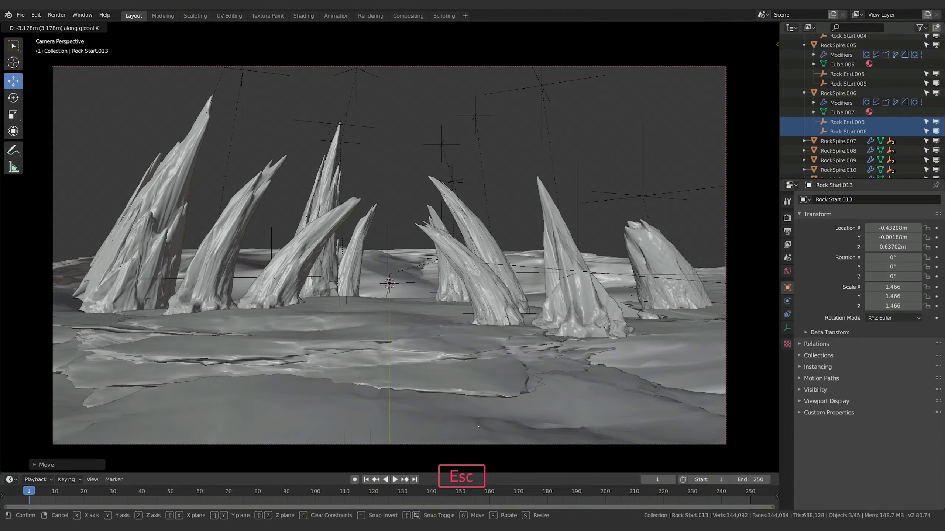
# Try to move the copied tall spire along the Y axis into the foreground
pyautogui.press('y')
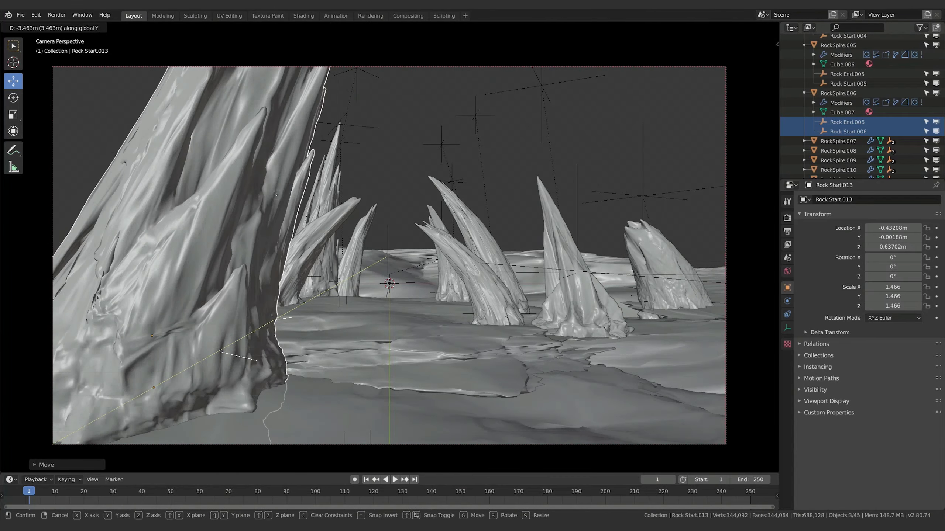
pyautogui.press('s')
pyautogui.press('Escape')
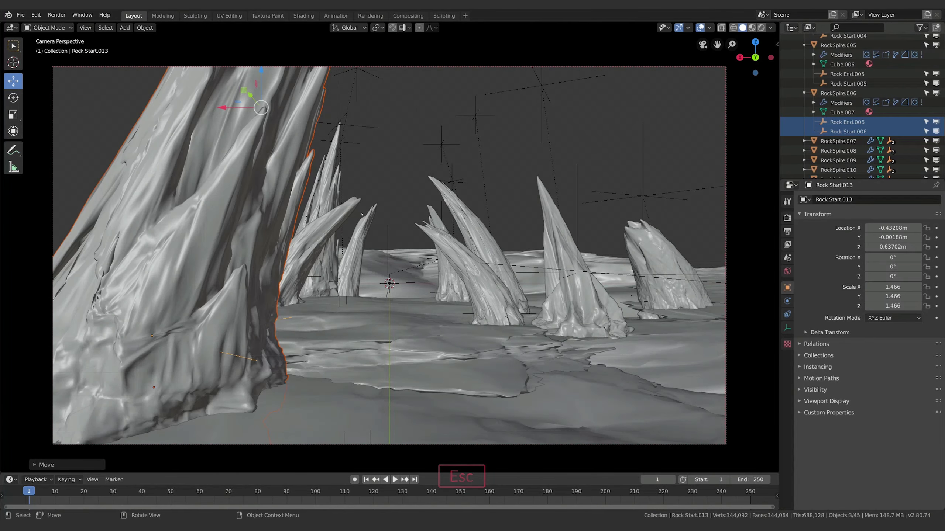
pyautogui.hotkey('ctrl', 'z')
pyautogui.press('Escape')
# Lower the Rock End.013 empty to flatten the copied rock, and move RockSpire.013 with its empties into the foreground
pyautogui.click(423, 71)
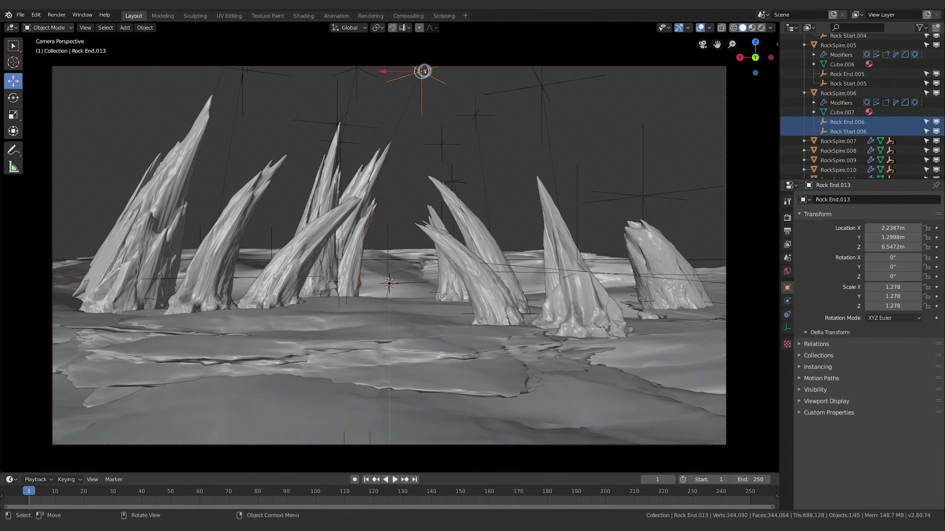
pyautogui.moveTo(423, 72); pyautogui.dragTo(331, 225)
pyautogui.scroll(-5, 840, 112)
pyautogui.keyDown('shift'); pyautogui.click(827, 149); pyautogui.keyUp('shift')
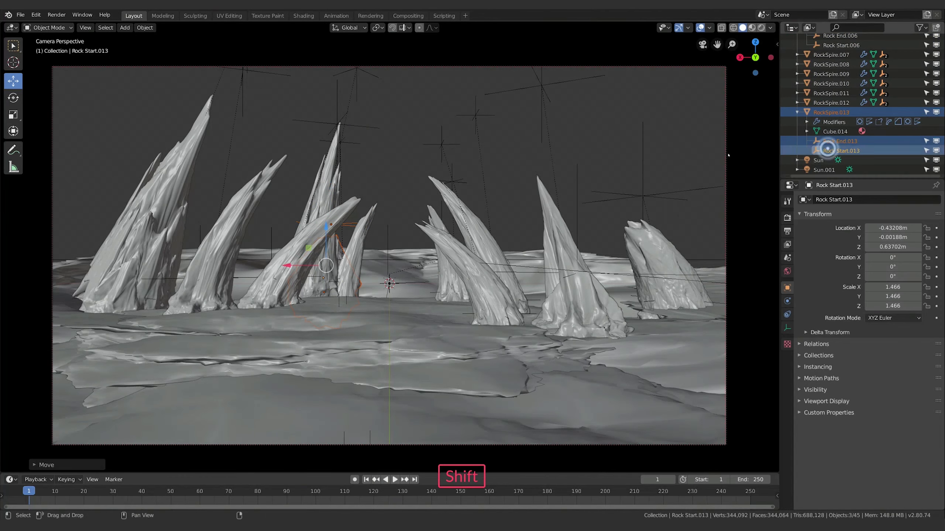
pyautogui.press('g')
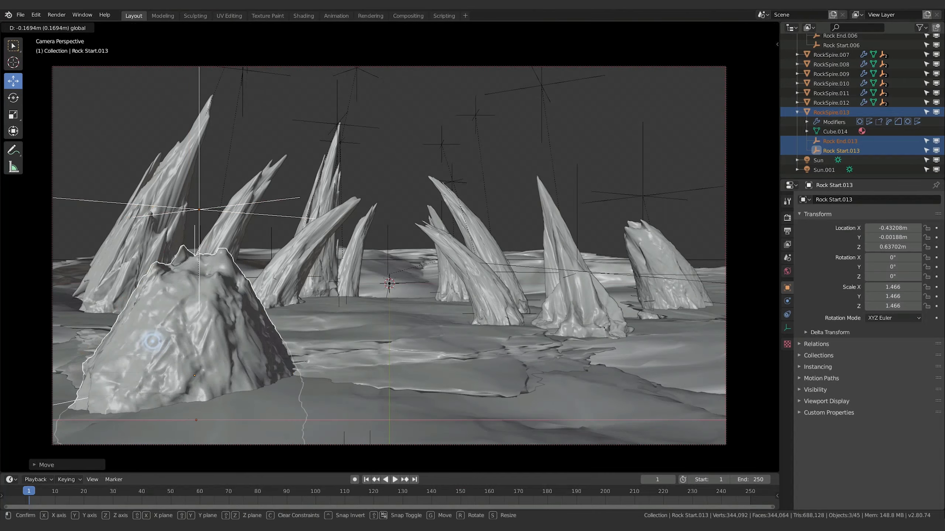
pyautogui.moveTo(161, 341); pyautogui.dragTo(166, 341)
# Resize the foreground RockSpire.013 and its empties, adjusting them along the Z axis
pyautogui.press('s')
pyautogui.click(305, 369)
pyautogui.press('s')
pyautogui.press('z')
pyautogui.click(196, 355)
# Move the Rock End.013 empty up and inward to reshape the foreground rock
pyautogui.click(214, 222)
pyautogui.press('g')
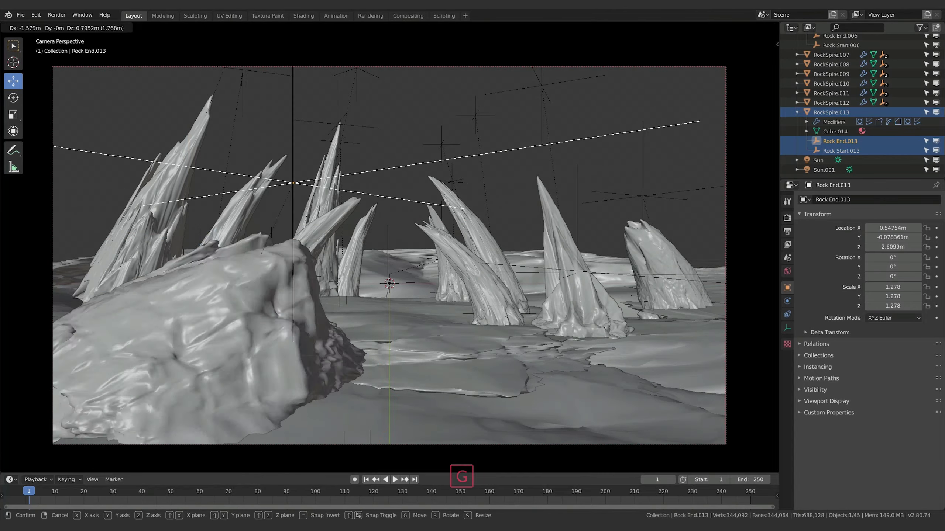
pyautogui.click(396, 74)
# Scale RockSpire.013 down and reposition it along the Z and X axes at the edge of the camera frame
pyautogui.click(285, 351)
pyautogui.press('s')
pyautogui.click(204, 362)
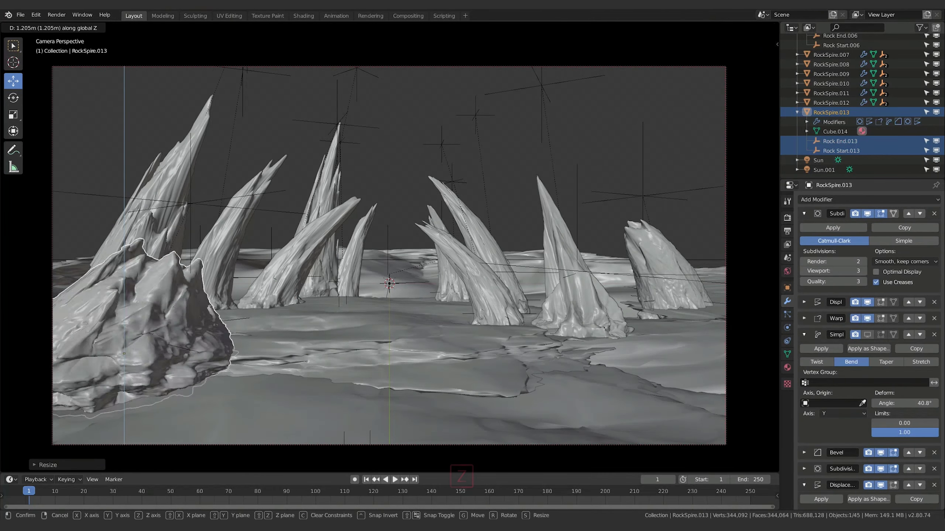
pyautogui.click(228, 324)
pyautogui.press('g')
pyautogui.press('x')
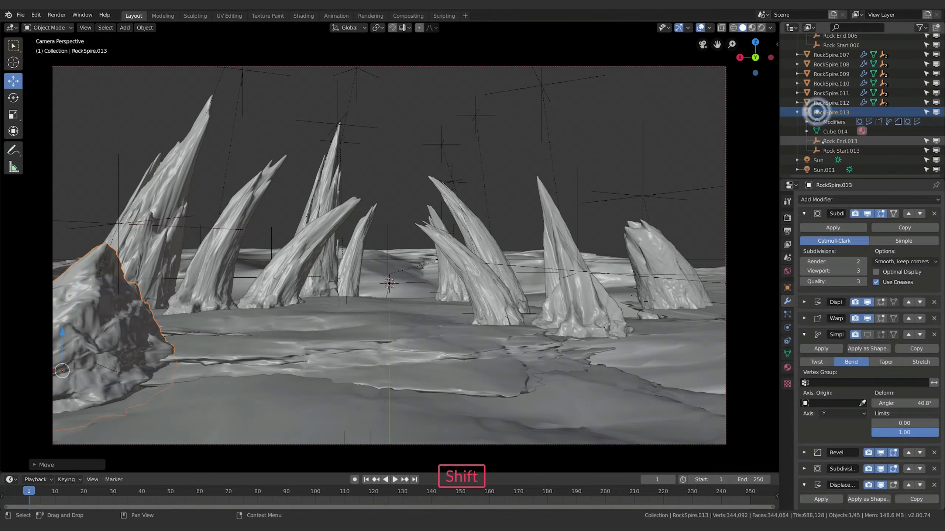
# Duplicate RockSpire.013 with its empties, move the copy to the opposite side of the foreground, and rotate it about the Z axis
pyautogui.hotkey('shift', 'd')
pyautogui.press('Escape')
pyautogui.press('g')
pyautogui.click(573, 303)
pyautogui.press('r')
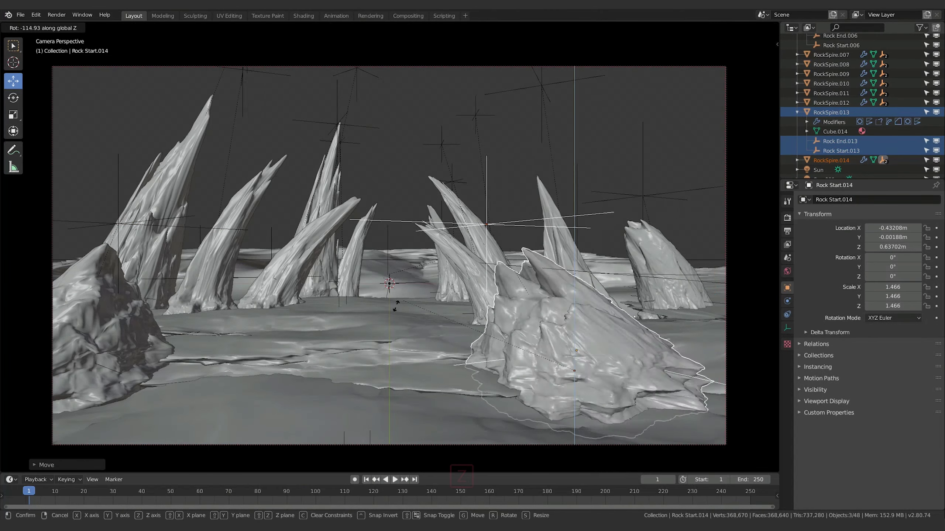
pyautogui.click(434, 85)
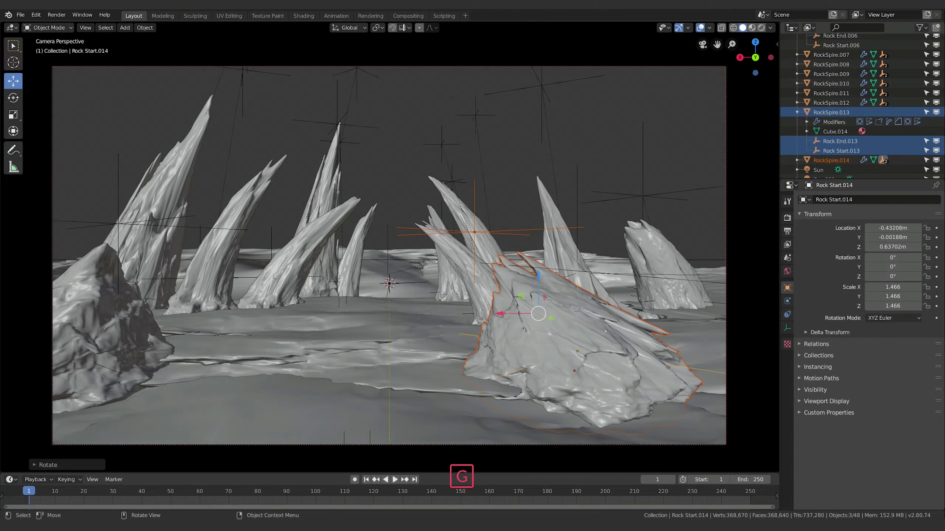
# Move RockSpire.014 and its empties to the edge of the foreground, and place a duplicate of them beside it
pyautogui.press('g')
pyautogui.click(644, 330)
pyautogui.moveTo(596, 318); pyautogui.dragTo(662, 320)
pyautogui.hotkey('shift', 'd')
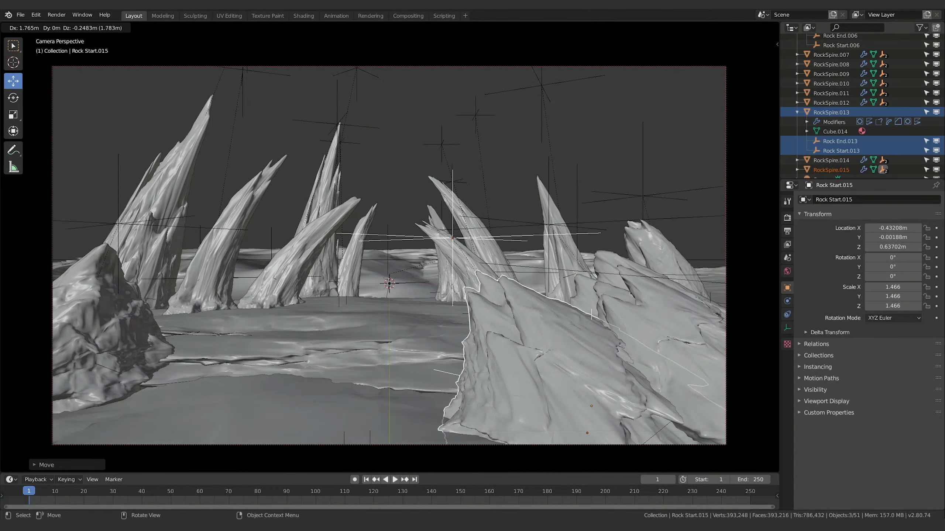
pyautogui.click(655, 423)
# Duplicate the foreground rock with its empties to the opposite side of the frame and rotate the copy about the Z axis
pyautogui.hotkey('shift', 'd')
pyautogui.click(182, 389)
pyautogui.press('r')
pyautogui.press('z')
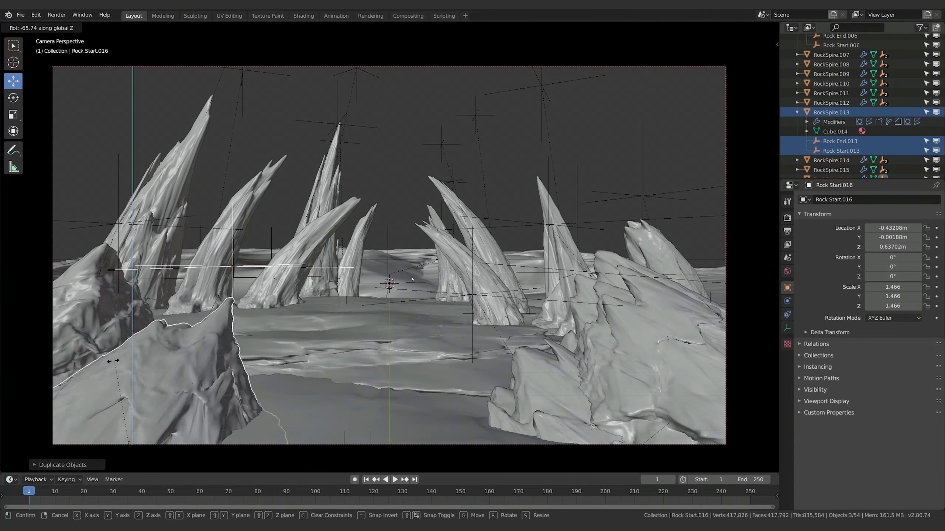
pyautogui.click(112, 360)
# Reposition RockSpire.016 and its empties along the global axes so the rock sits at the edge of the camera frame
pyautogui.press('g')
pyautogui.press('y')
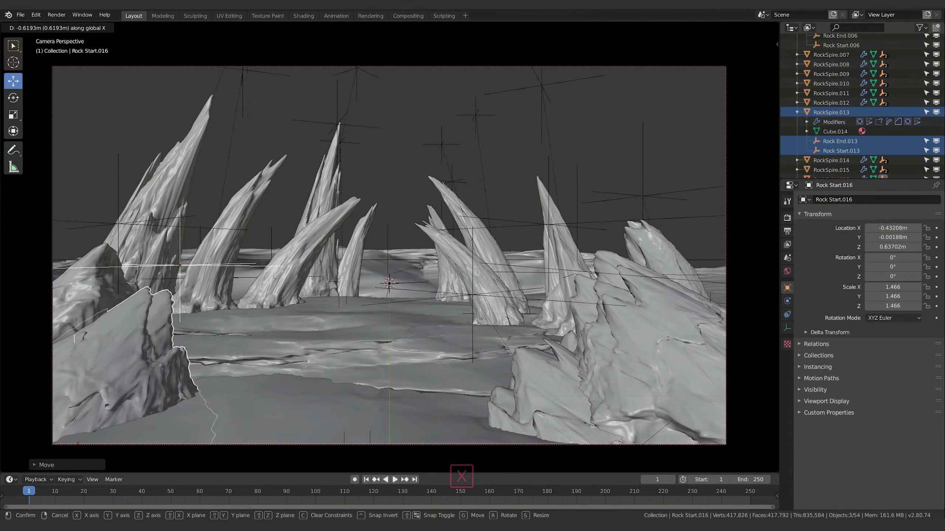
pyautogui.press('z')
pyautogui.click(208, 368)
pyautogui.press('g')
pyautogui.press('x')
pyautogui.click(219, 366)
# Duplicate RockSpire.016 with its empties, place the copy nearer the scene centre, and resize it overall and along Z
pyautogui.hotkey('shift', 'd')
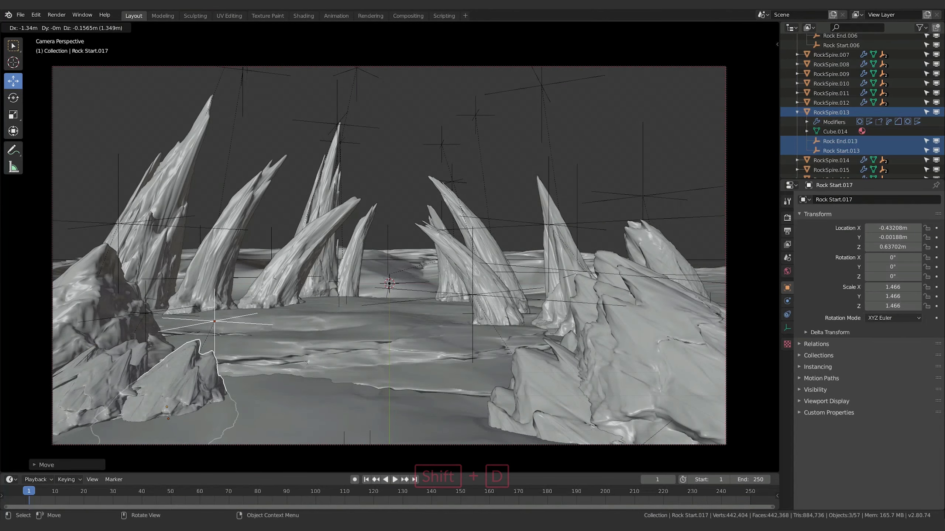
pyautogui.click(288, 380)
pyautogui.press('s')
pyautogui.click(272, 369)
pyautogui.press('s')
pyautogui.press('z')
pyautogui.click(407, 332)
# Move the Rock End.017 empty sideways toward the scene centre to bend the tip of the small foreground rock
pyautogui.moveTo(208, 298); pyautogui.dragTo(216, 273)
pyautogui.press('Escape')
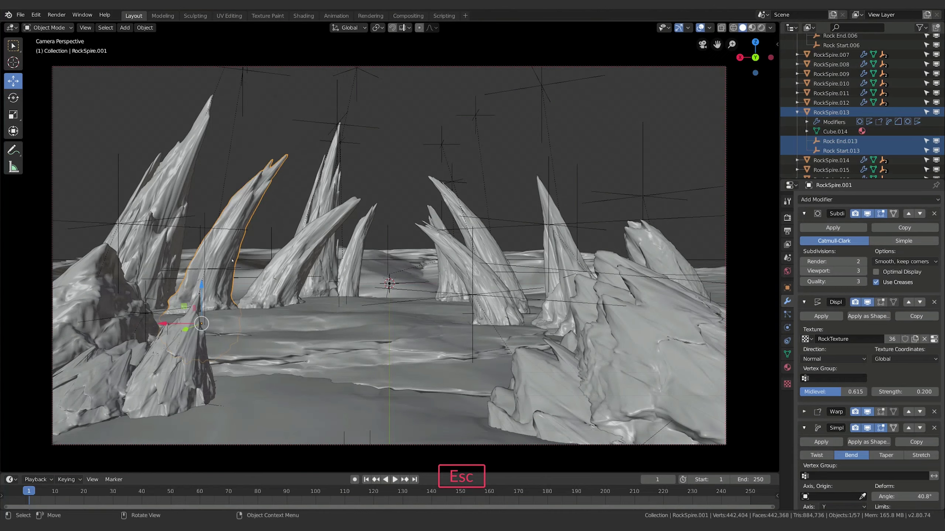
pyautogui.click(200, 307)
pyautogui.click(199, 296)
pyautogui.press('g')
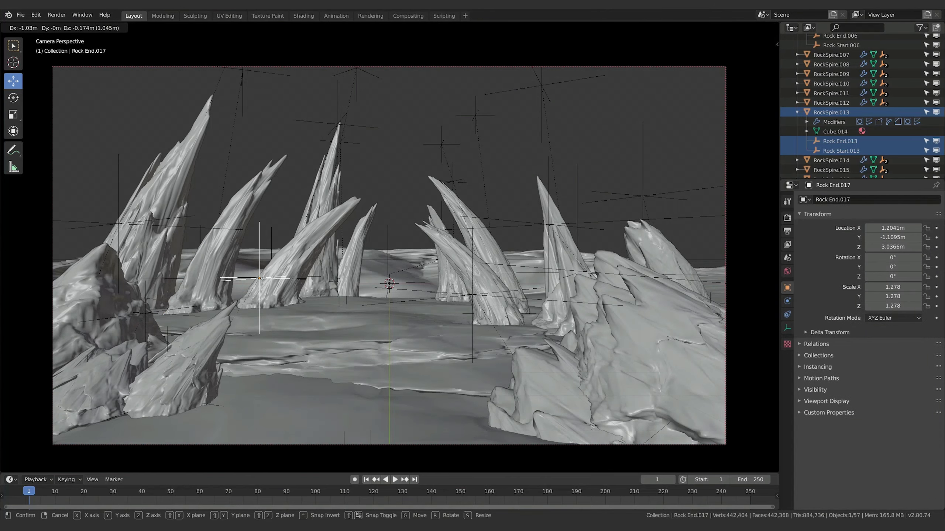
pyautogui.click(261, 279)
# Scale RockSpire.017 down and shift it along the Y axis
pyautogui.click(203, 360)
pyautogui.press('s')
pyautogui.click(191, 354)
pyautogui.press('g')
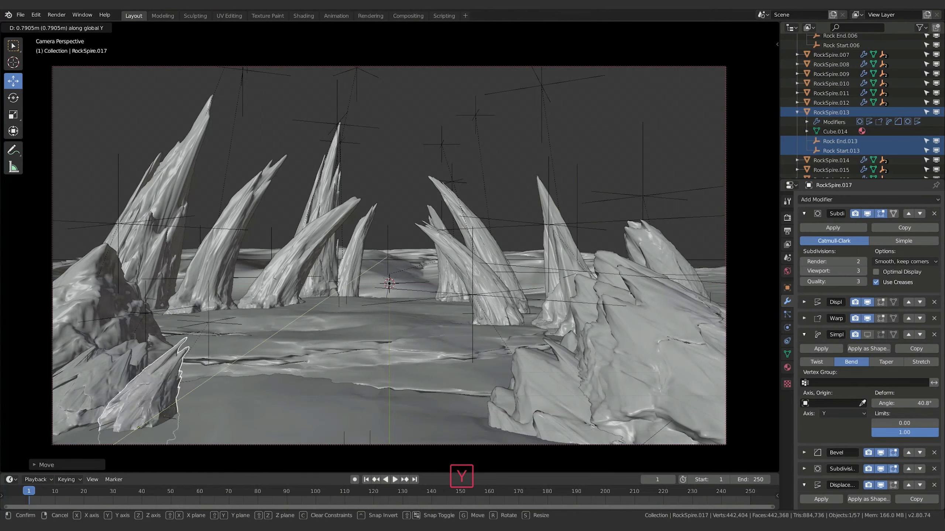
pyautogui.click(174, 428)
pyautogui.hotkey('shift', 'd')
pyautogui.rightClick(394, 419)
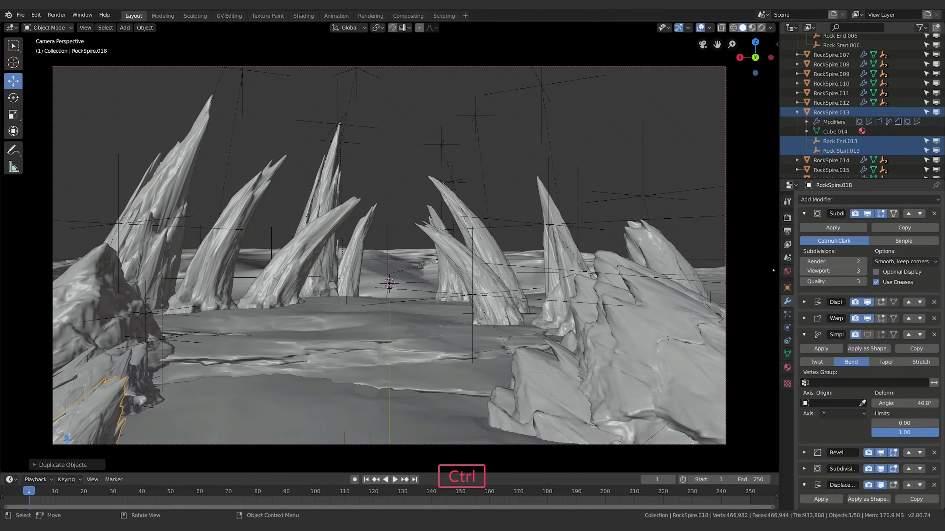
pyautogui.hotkey('ctrl', 'z')
# Move RockSpire.017 along the Y axis into the near corner of the camera frame
pyautogui.press('g')
pyautogui.press('y')
pyautogui.click(227, 305)
# Duplicate RockSpire.017 with Rock End.017 and Rock Start.017, place the copy in the middle foreground, and rotate it
pyautogui.scroll(-3, 837, 131)
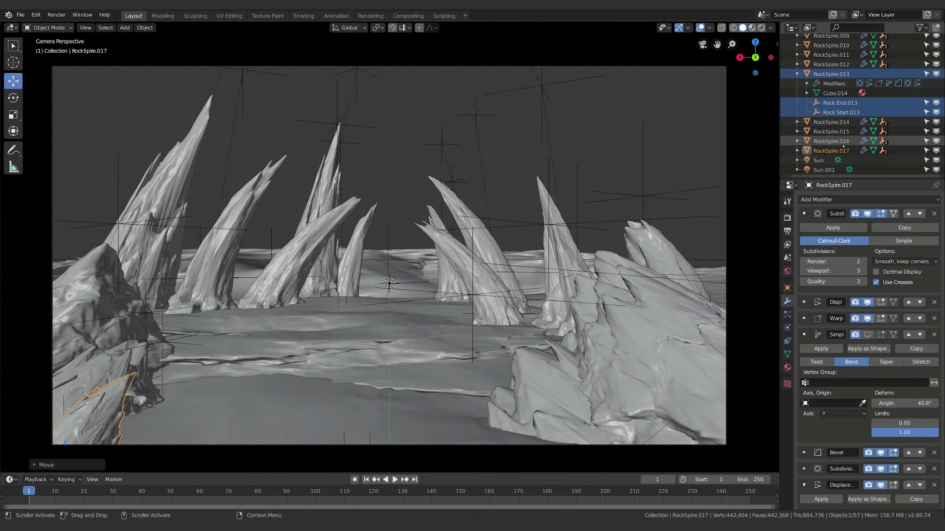
pyautogui.click(797, 151)
pyautogui.click(831, 151)
pyautogui.scroll(-3, 831, 151)
pyautogui.keyDown('shift'); pyautogui.click(839, 141); pyautogui.keyUp('shift')
pyautogui.keyDown('shift'); pyautogui.click(841, 151); pyautogui.keyUp('shift')
pyautogui.hotkey('shift', 'd')
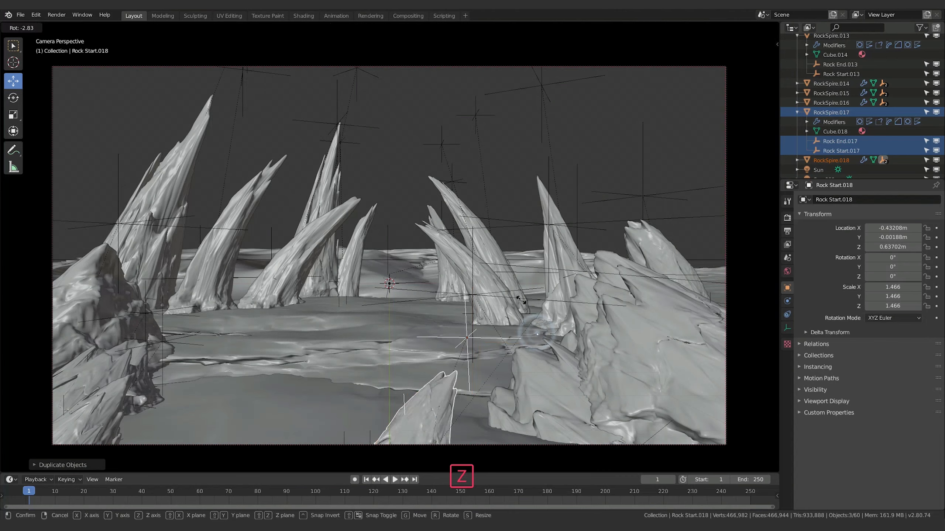
pyautogui.click(491, 81)
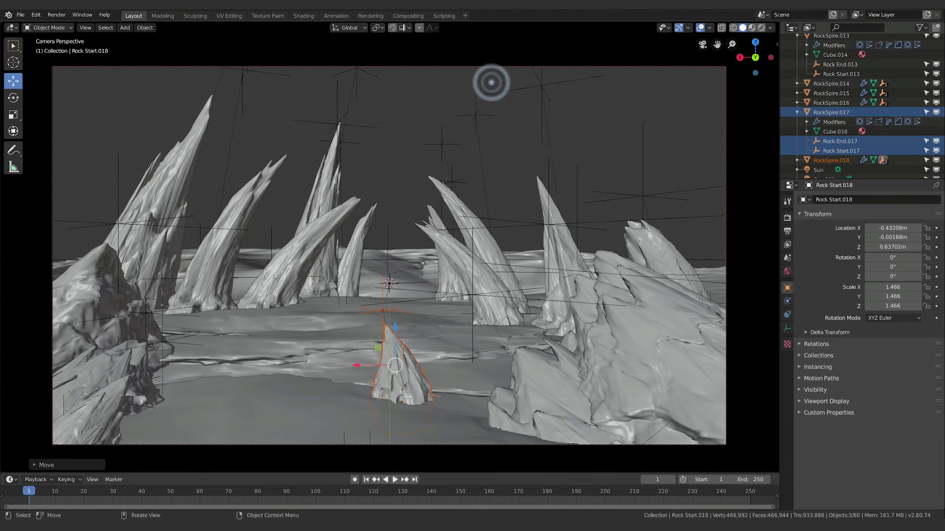
# Scale RockSpire.018 and its empties down to a small rock and reposition it on the ground in the middle foreground
pyautogui.press('g')
pyautogui.press('y')
pyautogui.press('s')
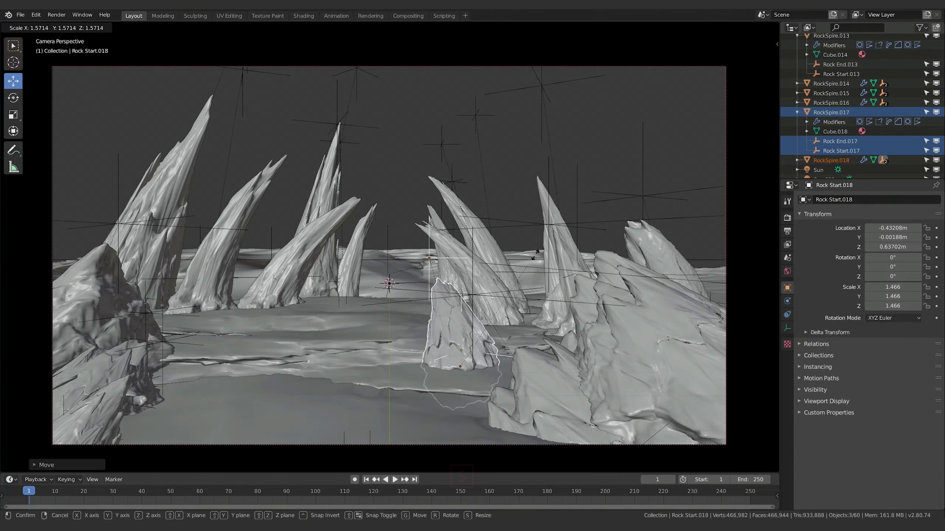
pyautogui.press('y')
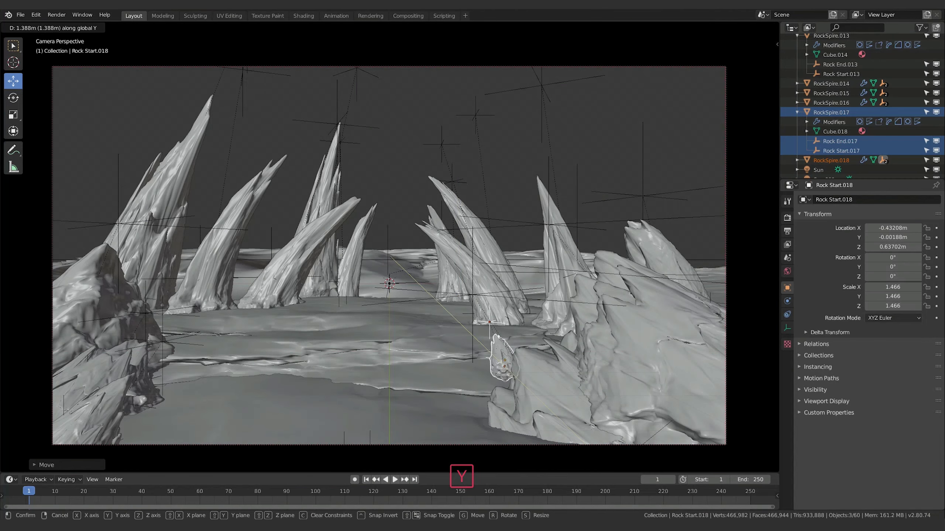
pyautogui.press('g')
pyautogui.press('Escape')
pyautogui.press('g')
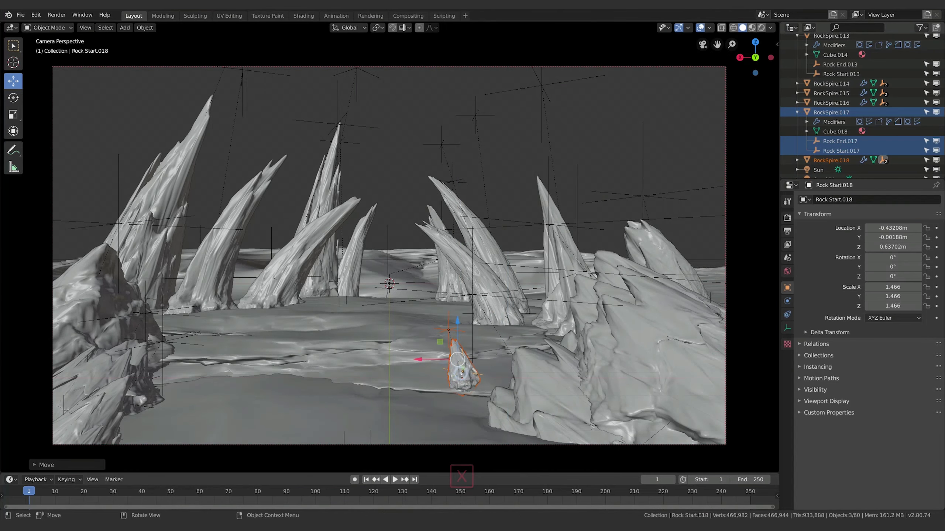
pyautogui.press('z')
pyautogui.click(477, 342)
# Preview the rock arrangement through the camera in rendered shading
pyautogui.press('z')
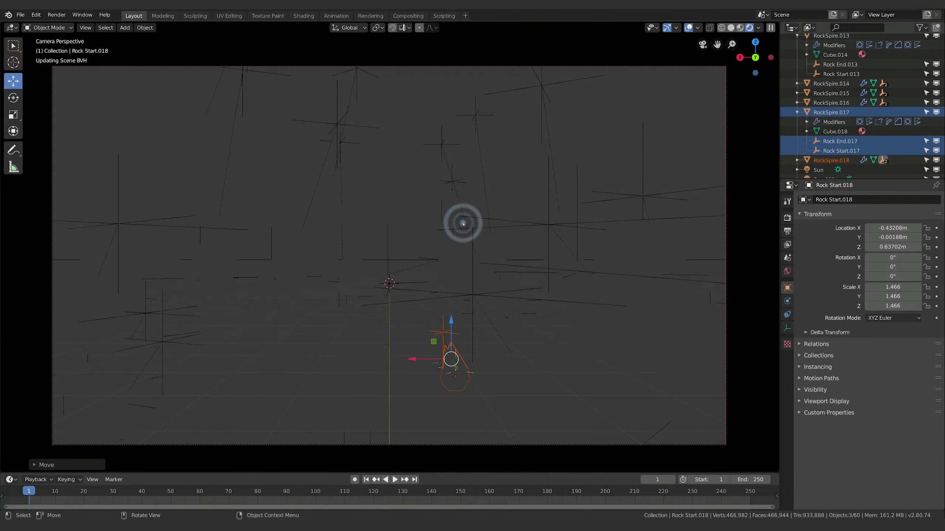
pyautogui.click(463, 224)
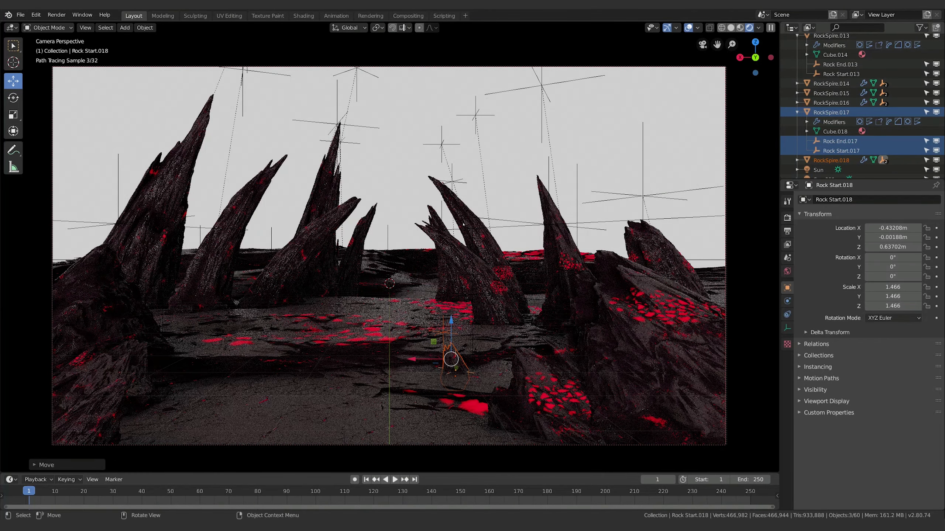
pyautogui.click(491, 279)
# Move the ground piece RockSpire.002 along the X axis and show the scene in rendered shading
pyautogui.click(366, 282)
pyautogui.press('g')
pyautogui.press('x')
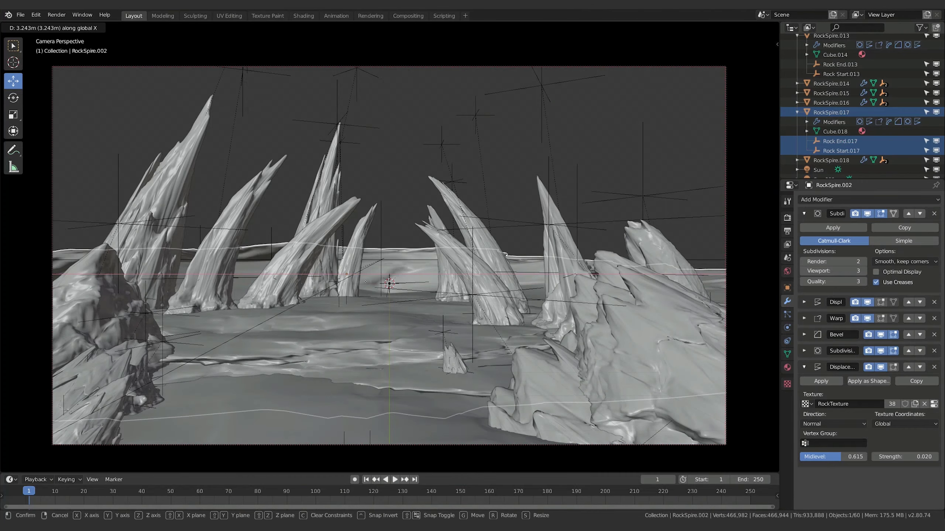
pyautogui.click(366, 282)
pyautogui.press('z')
pyautogui.click(428, 228)
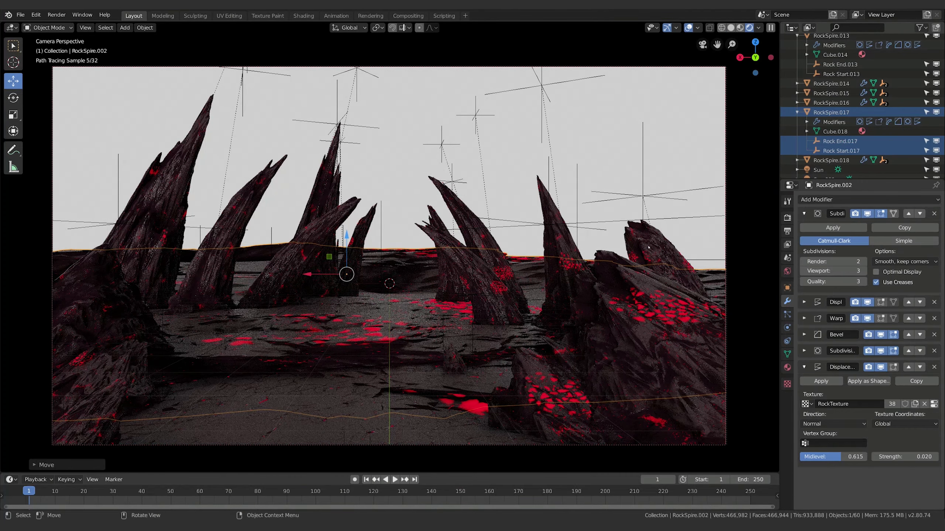
# Compare viewport subdivision levels 2 and 3 on RockSpire.014 with the viewport overlays hidden
pyautogui.click(701, 414)
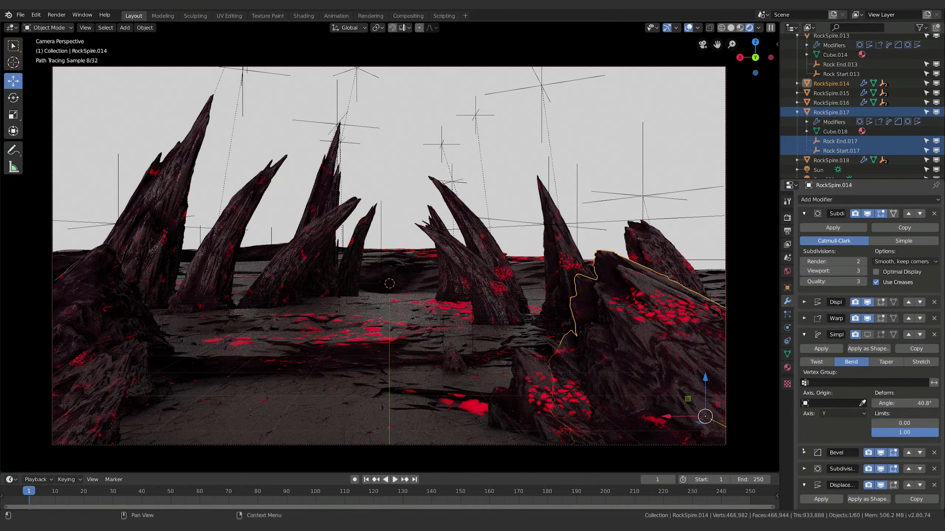
pyautogui.click(804, 270)
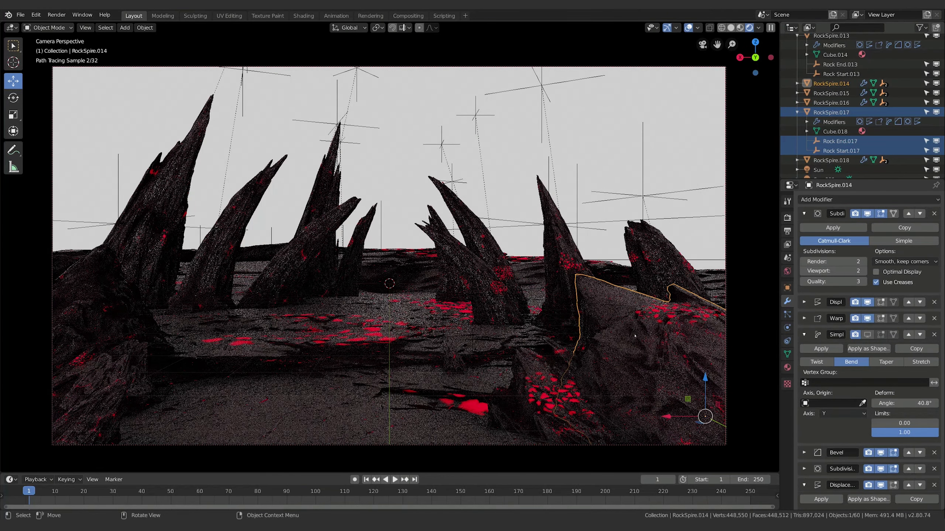
pyautogui.click(688, 28)
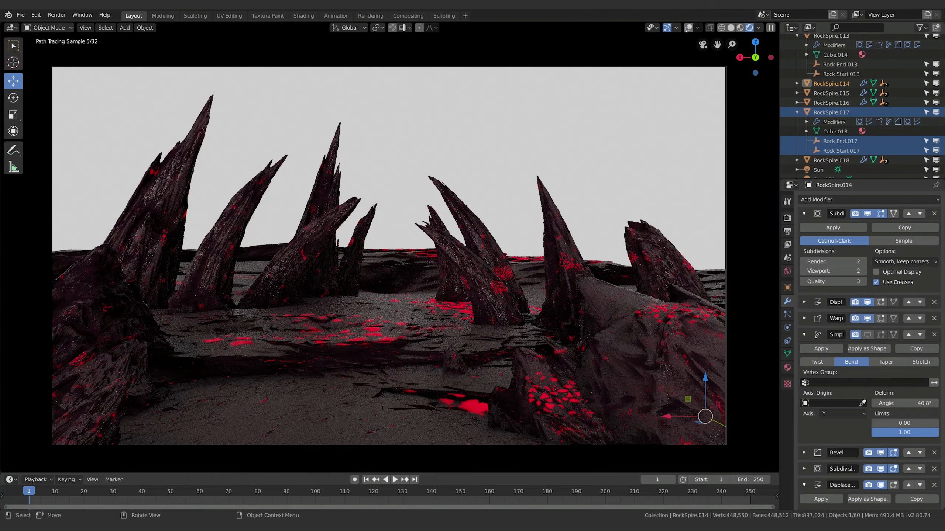
pyautogui.click(863, 271)
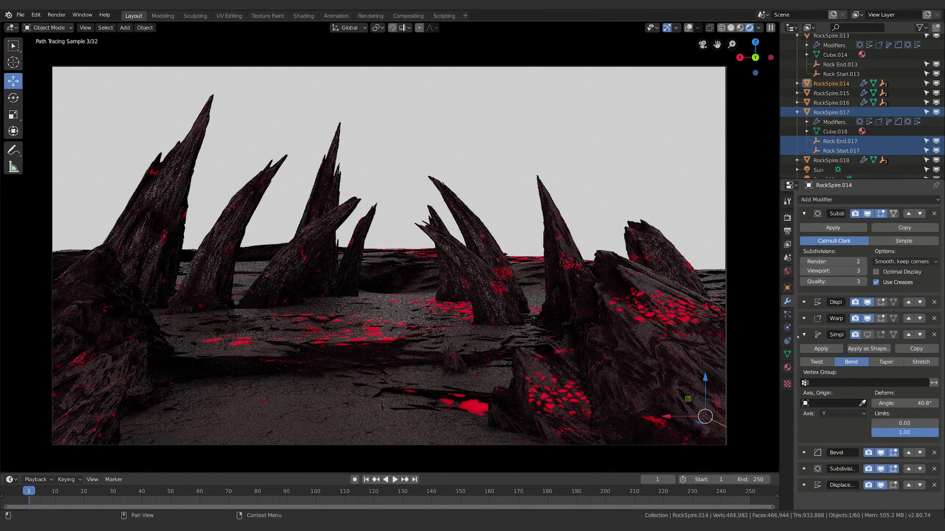
pyautogui.click(804, 335)
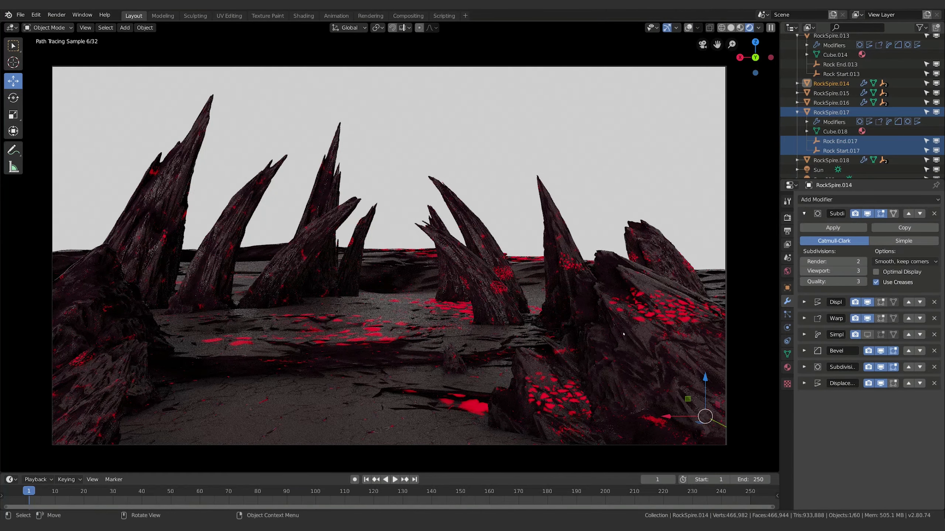
# Try a dark world background colour with RGB values of 0.017
pyautogui.click(787, 271)
pyautogui.click(900, 255)
pyautogui.moveTo(923, 124); pyautogui.dragTo(924, 181)
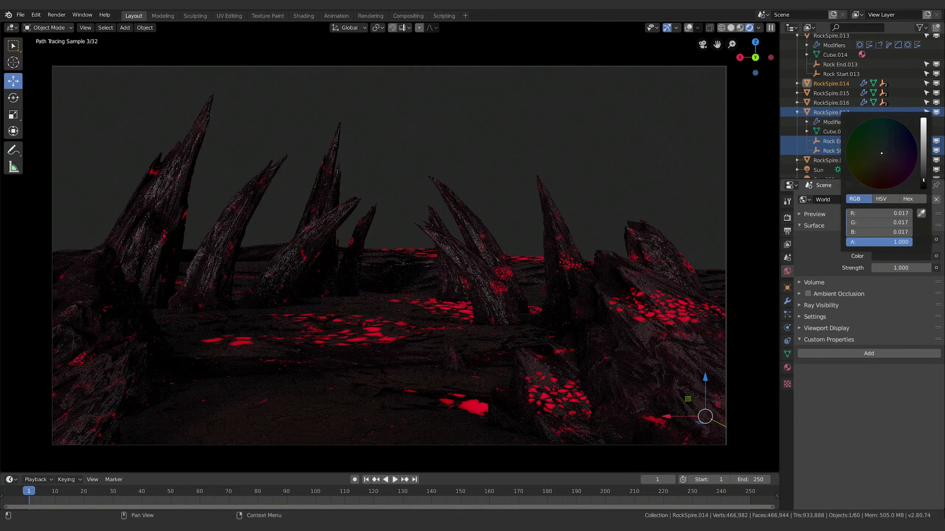
# Set the world background colour to white and return the viewport to solid shading
pyautogui.click(923, 122)
pyautogui.click(890, 401)
pyautogui.press('z')
pyautogui.click(558, 282)
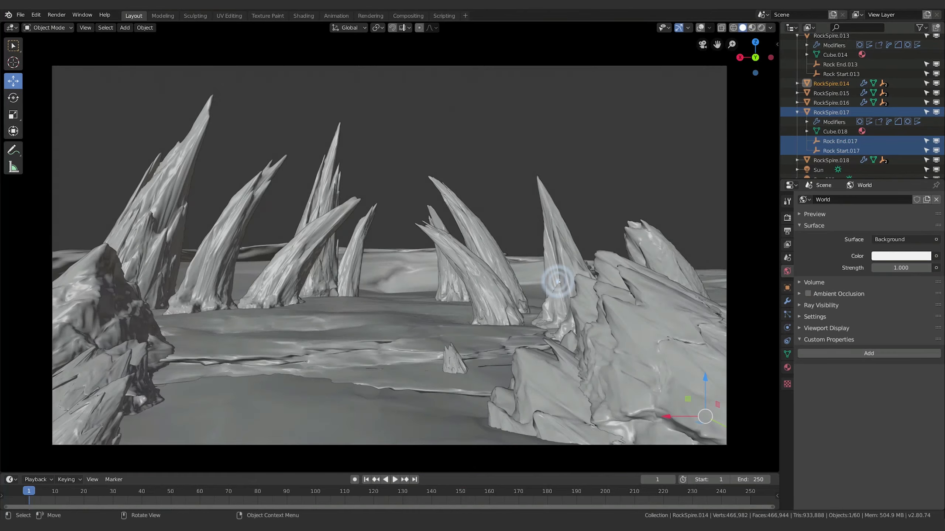
# Duplicate RockSpire.005 with Rock End.005 and Rock Start.005 and move the copy behind the far edge of the ground
pyautogui.click(330, 186)
pyautogui.moveTo(330, 187); pyautogui.dragTo(459, 213, button='middle')
pyautogui.moveTo(516, 236); pyautogui.dragTo(500, 234, button='middle')
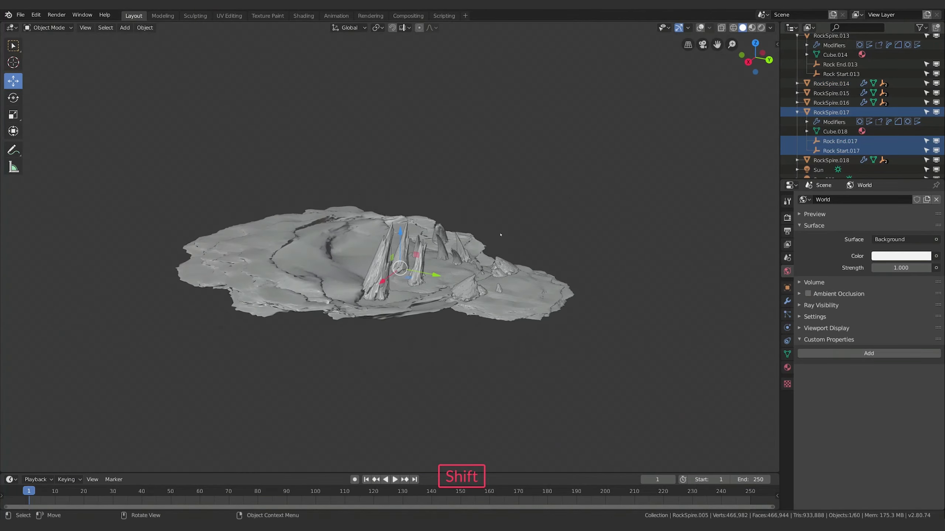
pyautogui.scroll(10, 840, 121)
pyautogui.keyDown('shift'); pyautogui.click(842, 130); pyautogui.keyUp('shift')
pyautogui.keyDown('shift'); pyautogui.click(841, 140); pyautogui.keyUp('shift')
pyautogui.hotkey('shift', 'd')
pyautogui.press('Escape')
pyautogui.press('g')
pyautogui.click(363, 186)
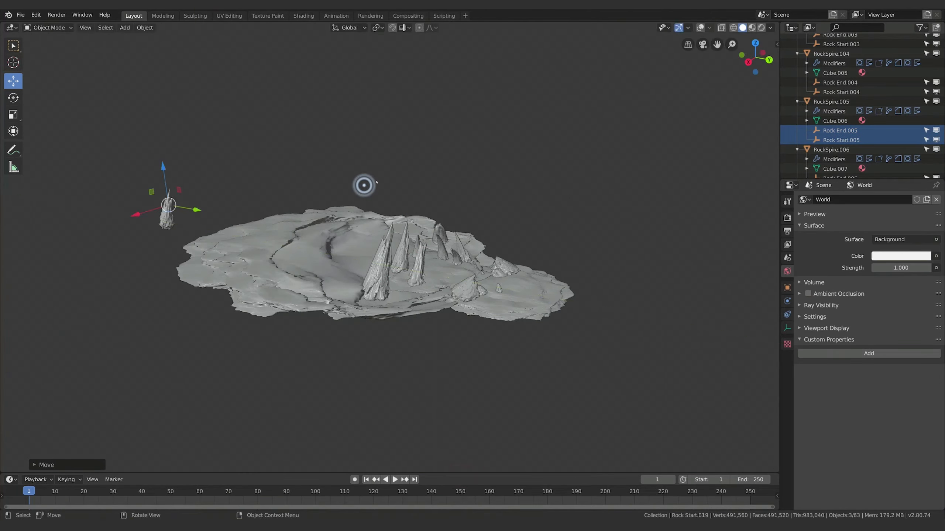
# Scale the duplicated background spire and its empties up to mountain size and turn the viewport overlays back on
pyautogui.moveTo(363, 185); pyautogui.dragTo(316, 175, button='middle')
pyautogui.press('s')
pyautogui.click(227, 110)
pyautogui.scroll(-3, 227, 110)
pyautogui.click(700, 28)
pyautogui.keyDown('shift'); pyautogui.moveTo(409, 112); pyautogui.dragTo(390, 177, button='middle'); pyautogui.keyUp('shift')
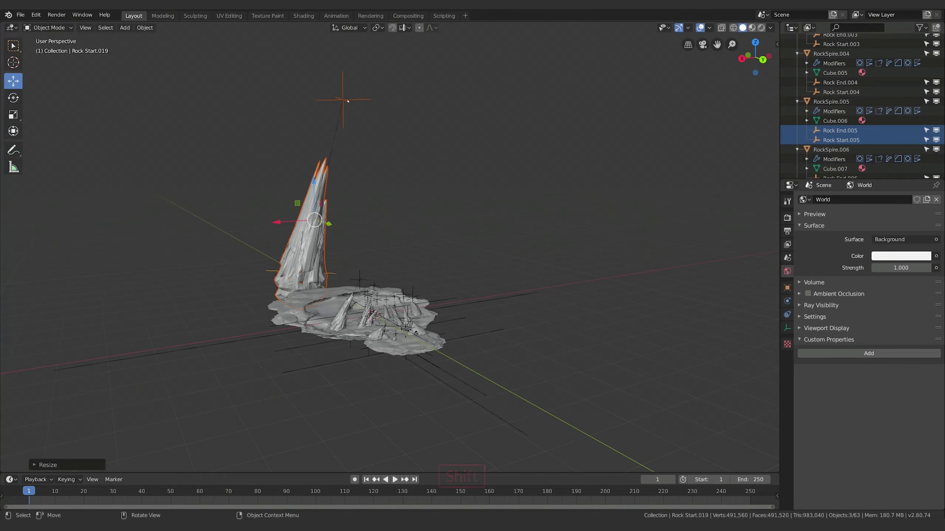
# Lower the Rock End.019 empty and flatten RockSpire.019 along the Z axis
pyautogui.click(348, 102)
pyautogui.press('g')
pyautogui.click(334, 212)
pyautogui.click(318, 254)
pyautogui.press('s')
pyautogui.press('z')
pyautogui.click(311, 266)
# Resize the background rock RockSpire.019 and rotate it about the Z axis
pyautogui.press('s')
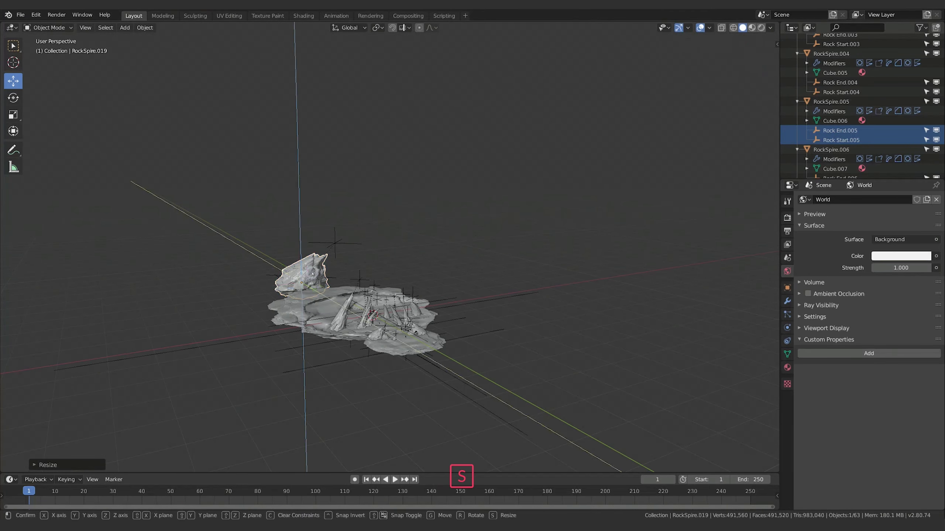
pyautogui.click(354, 270)
pyautogui.press('r')
pyautogui.press('z')
pyautogui.click(354, 297)
# Move the Rock End.019 empty up and outward to reshape the background rock, and check it through the camera
pyautogui.click(388, 167)
pyautogui.press('g')
pyautogui.click(497, 132)
pyautogui.press('KP_0')
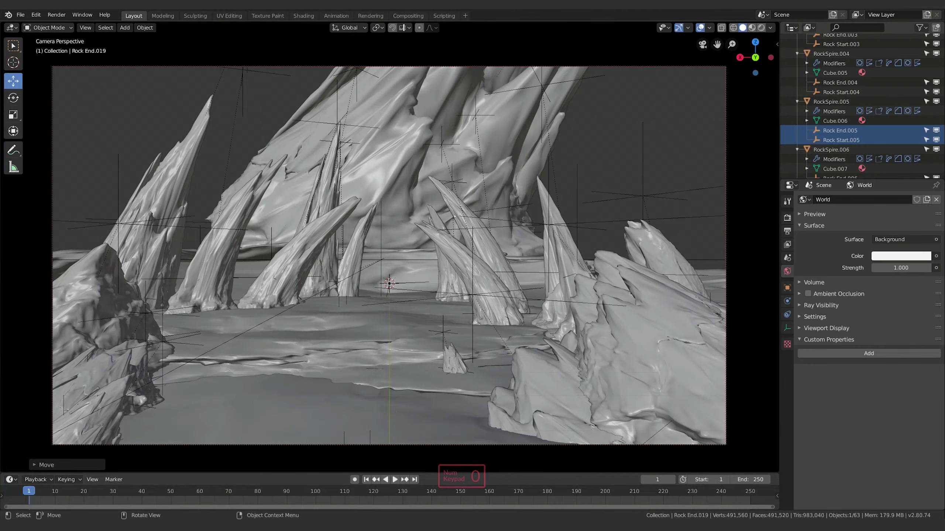
# Scale RockSpire.019 down and place it behind the spires at the side of the camera frame
pyautogui.click(388, 158)
pyautogui.press('s')
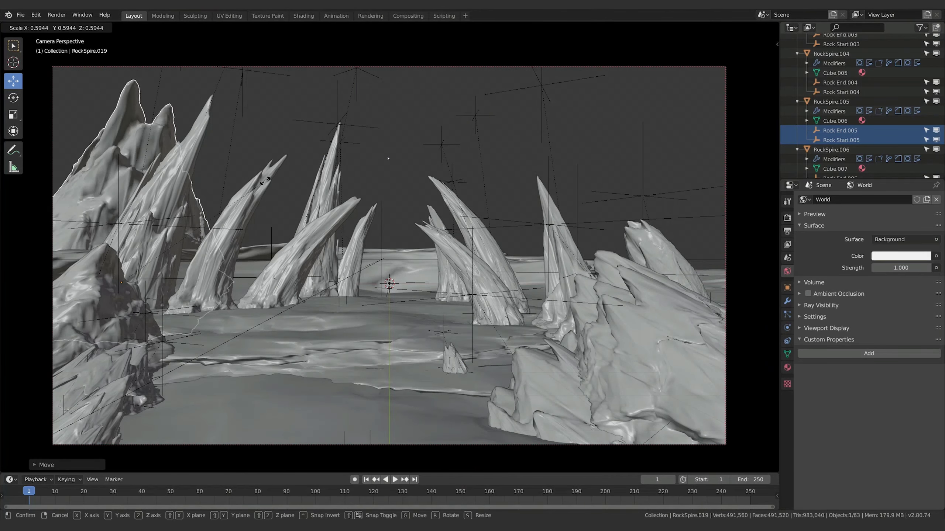
pyautogui.click(250, 163)
pyautogui.hotkey('shift', 'd')
pyautogui.rightClick(250, 163)
pyautogui.press('x')
pyautogui.click(250, 163)
# Duplicate RockSpire.019 with its two empties to the opposite side of the background and rotate the copy about the Z axis
pyautogui.click(183, 129)
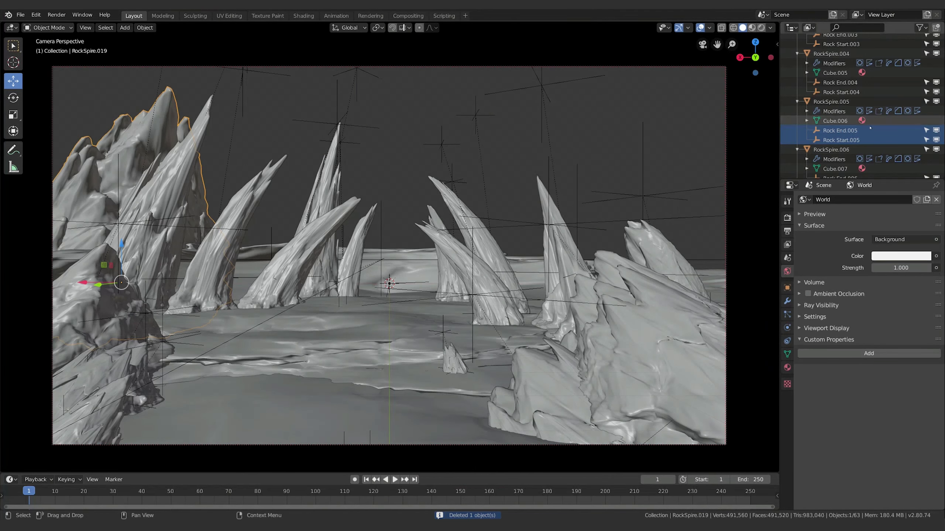
pyautogui.scroll(-10, 856, 120)
pyautogui.click(797, 150)
pyautogui.scroll(-2, 837, 150)
pyautogui.keyDown('shift'); pyautogui.click(840, 141); pyautogui.keyUp('shift')
pyautogui.keyDown('shift'); pyautogui.click(841, 151); pyautogui.keyUp('shift')
pyautogui.hotkey('shift', 'd')
pyautogui.press('z')
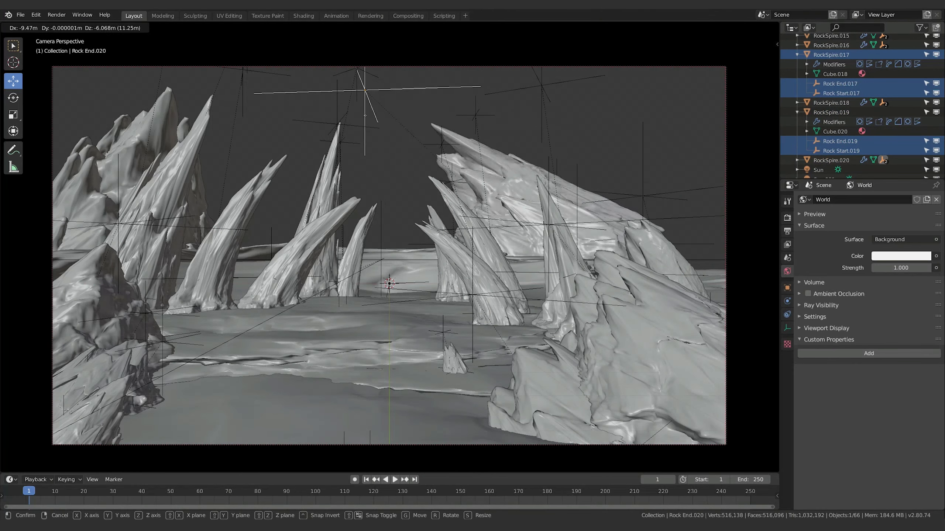
# Flatten RockSpire.020 along the Z axis, adjust its height, and resize it as a whole
pyautogui.press('s')
pyautogui.press('z')
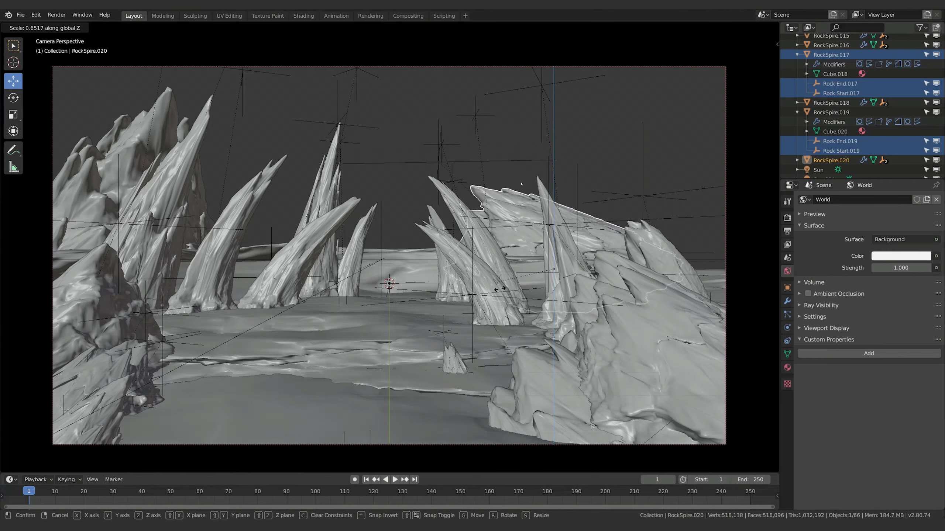
pyautogui.click(534, 223)
pyautogui.press('g')
pyautogui.press('z')
pyautogui.click(531, 232)
pyautogui.press('s')
pyautogui.click(520, 238)
# Move RockSpire.020 outward along the X axis behind the side spires and lower it along the Z axis
pyautogui.press('g')
pyautogui.press('x')
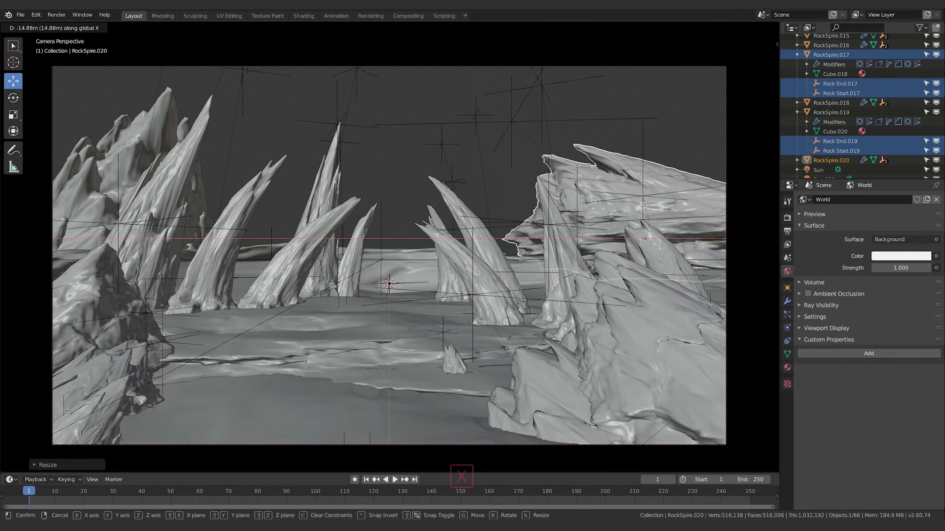
pyautogui.click(640, 240)
pyautogui.press('g')
pyautogui.press('z')
pyautogui.click(642, 265)
# Duplicate RockSpire.020 with its two empties, scale the copy up, and adjust its height along the Z axis
pyautogui.scroll(-3, 850, 158)
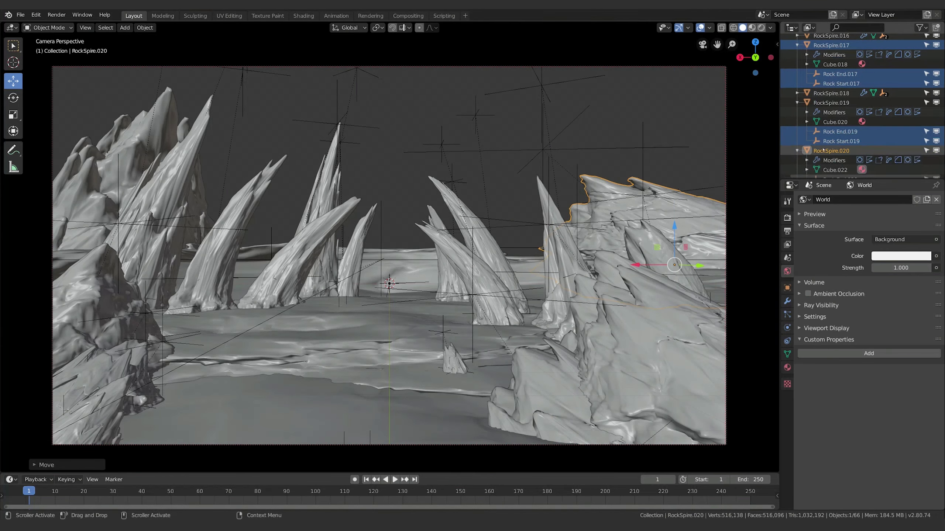
pyautogui.click(808, 111)
pyautogui.hotkey('shift', 'd')
pyautogui.click(563, 208)
pyautogui.press('s')
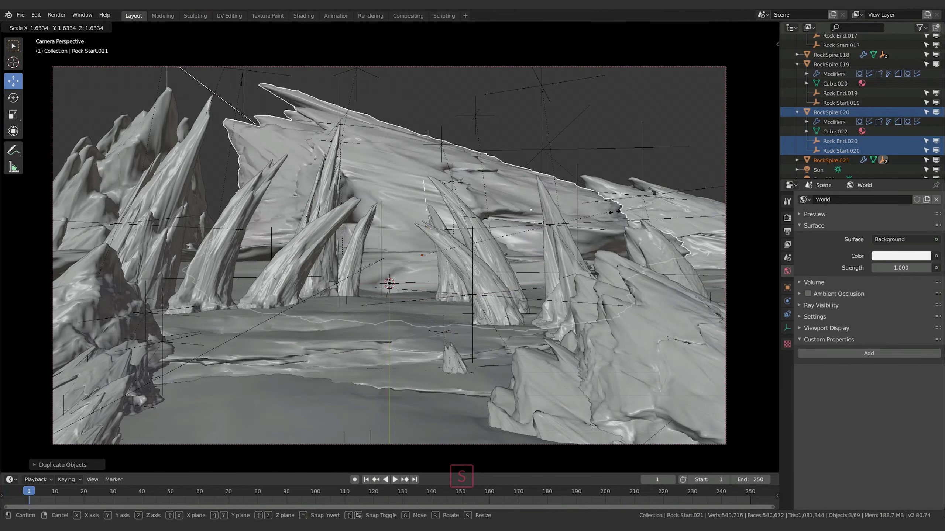
pyautogui.click(616, 213)
pyautogui.press('g')
pyautogui.press('z')
pyautogui.click(518, 214)
# Rotate the new background rock about the Z axis and move its Rock End.021 empty to reshape it
pyautogui.press('r')
pyautogui.press('z')
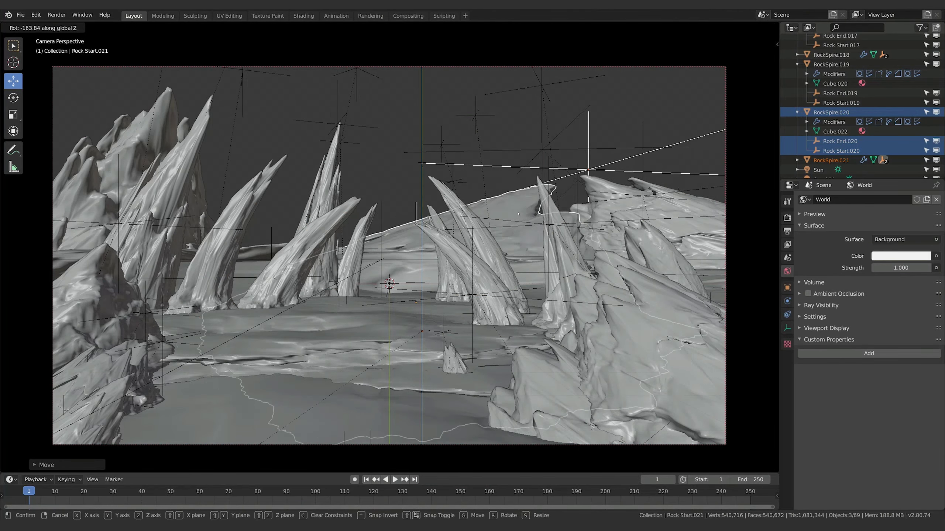
pyautogui.click(369, 182)
pyautogui.press('g')
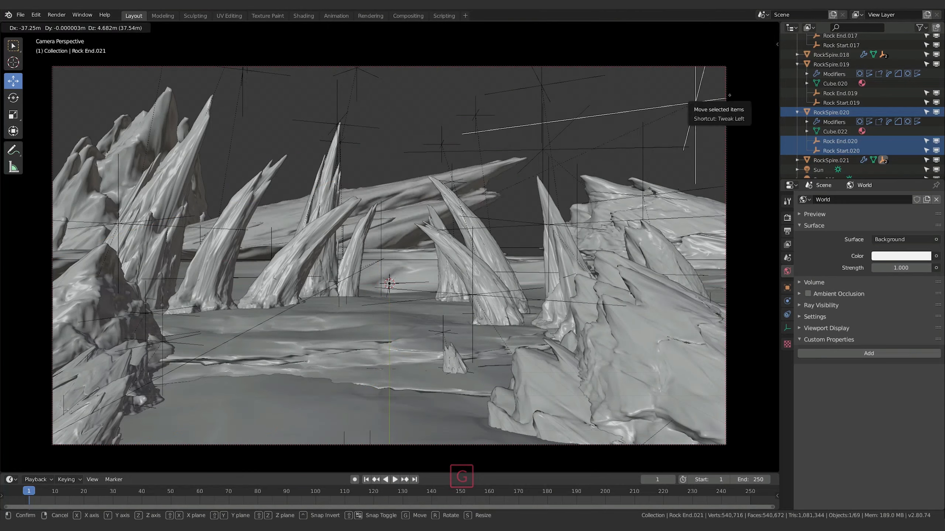
pyautogui.click(489, 63)
# Move the Rock End.020 empty to reshape the tip of RockSpire.020
pyautogui.click(590, 186)
pyautogui.click(567, 150)
pyautogui.press('g')
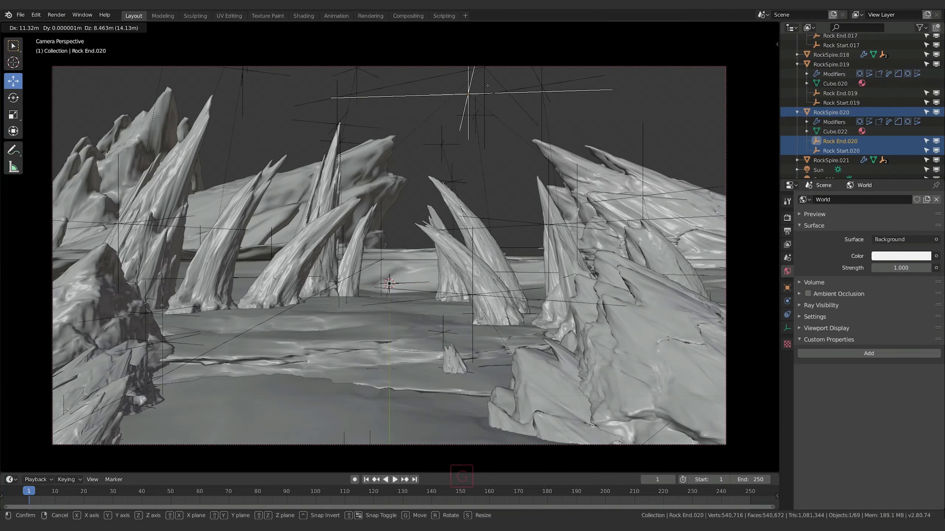
pyautogui.click(480, 119)
# Preview the scene in Rendered shading and move RockSpire.010 outward along the X axis
pyautogui.click(421, 280)
pyautogui.press('z')
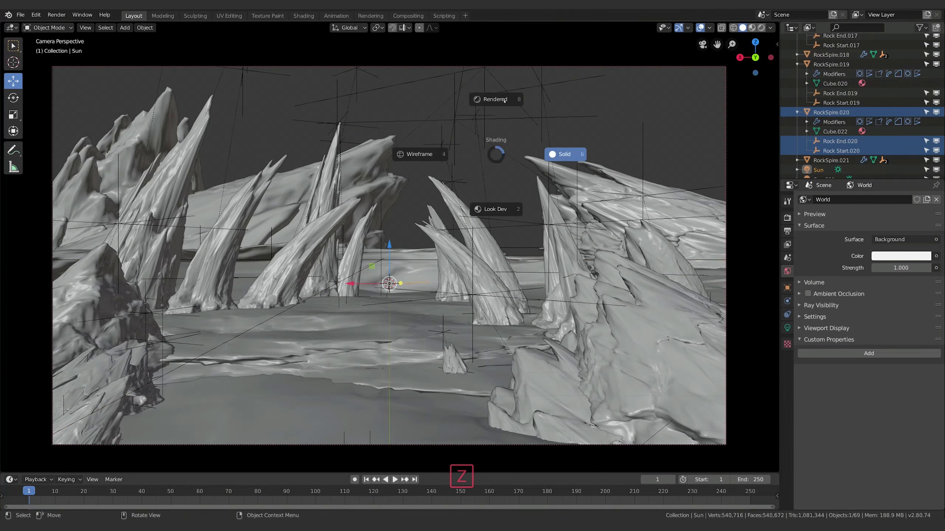
pyautogui.click(560, 152)
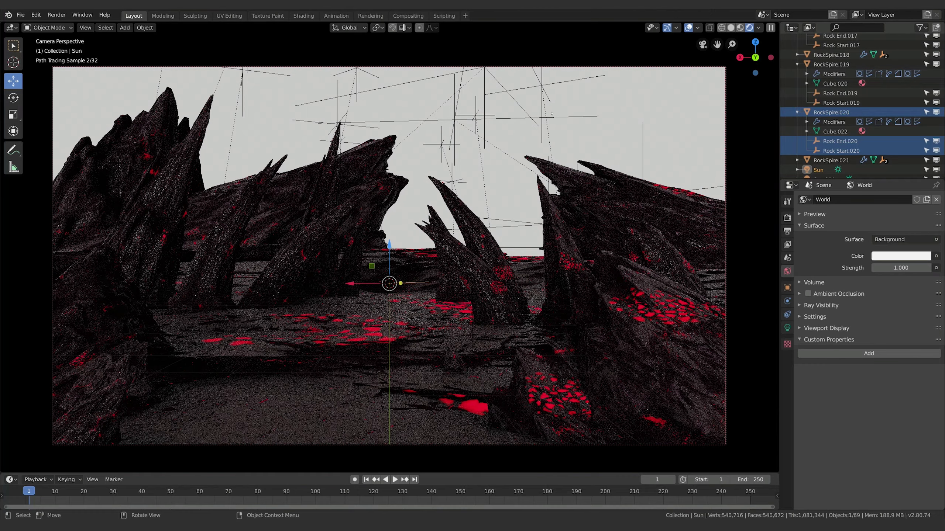
pyautogui.click(491, 308)
pyautogui.press('g')
pyautogui.press('x')
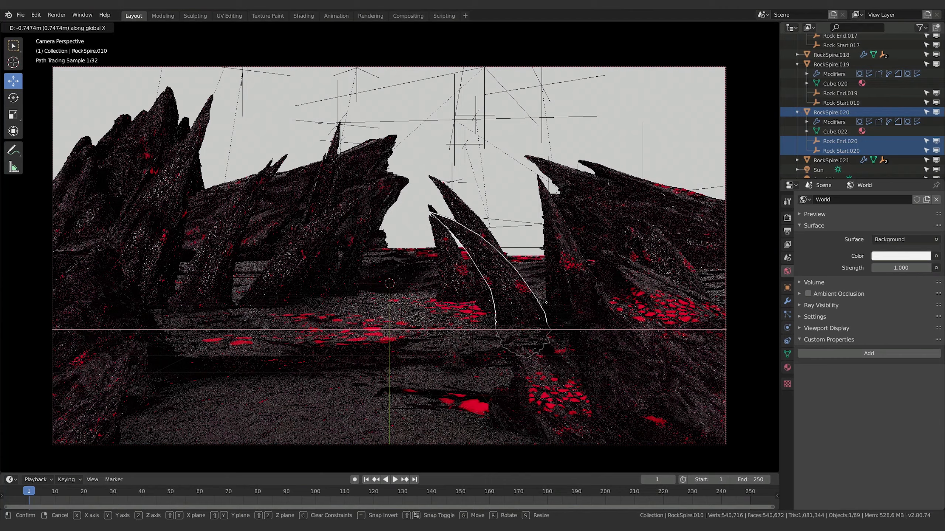
pyautogui.click(509, 195)
# Switch the viewport to Look Dev shading and nudge RockSpire.011 along the X axis
pyautogui.press('z')
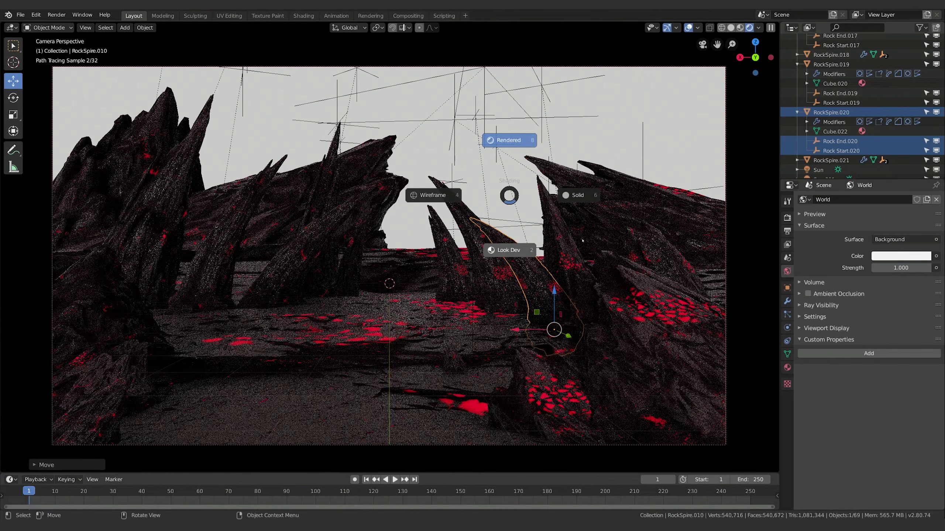
pyautogui.press('2')
pyautogui.click(281, 280)
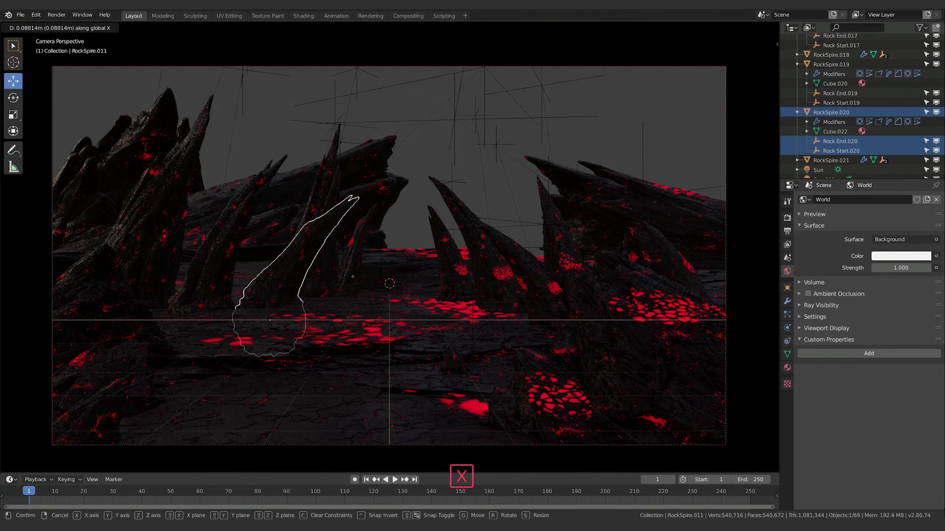
# Shift RockSpire.010 along the X axis to adjust its spacing from the neighbouring spires
pyautogui.click(468, 296)
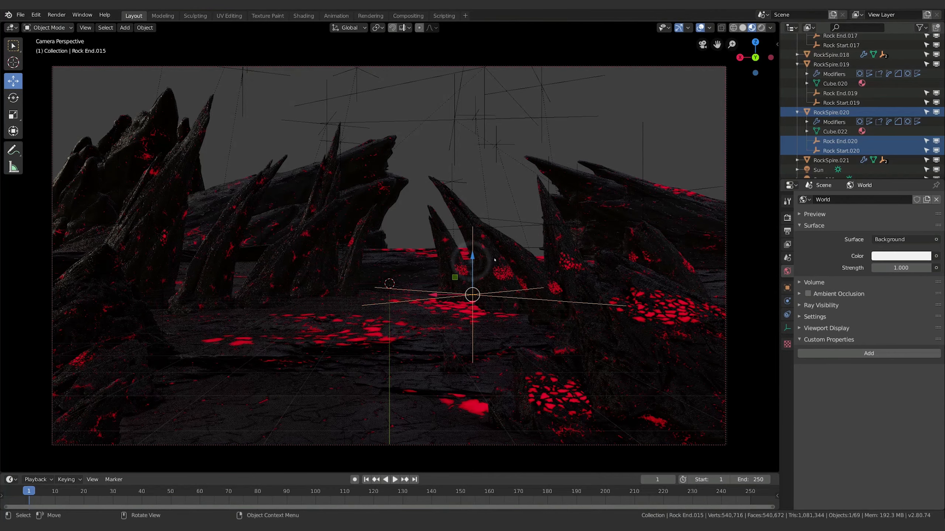
pyautogui.press('g')
pyautogui.click(517, 256)
pyautogui.press('g')
pyautogui.press('x')
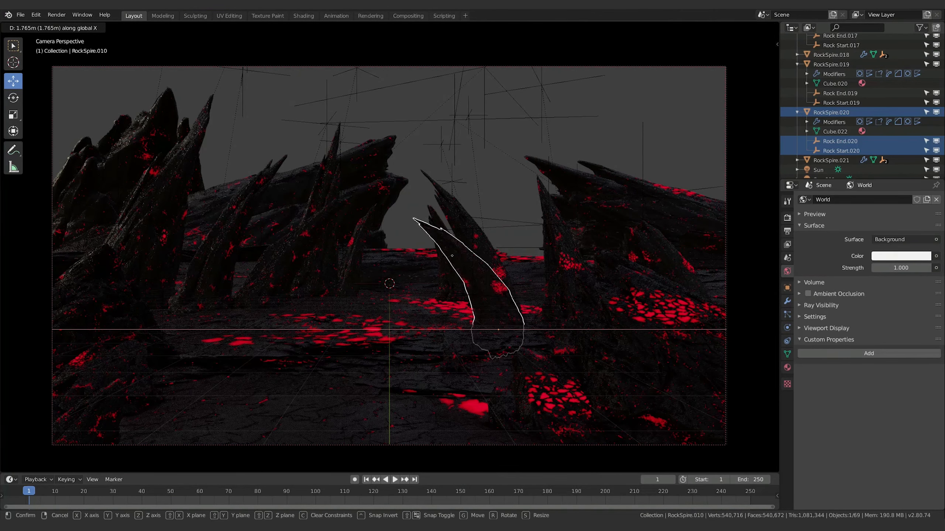
pyautogui.click(480, 257)
# Move RockSpire.007 along the X and Y axes into the gap beside RockSpire.010 and scale it up
pyautogui.click(692, 31)
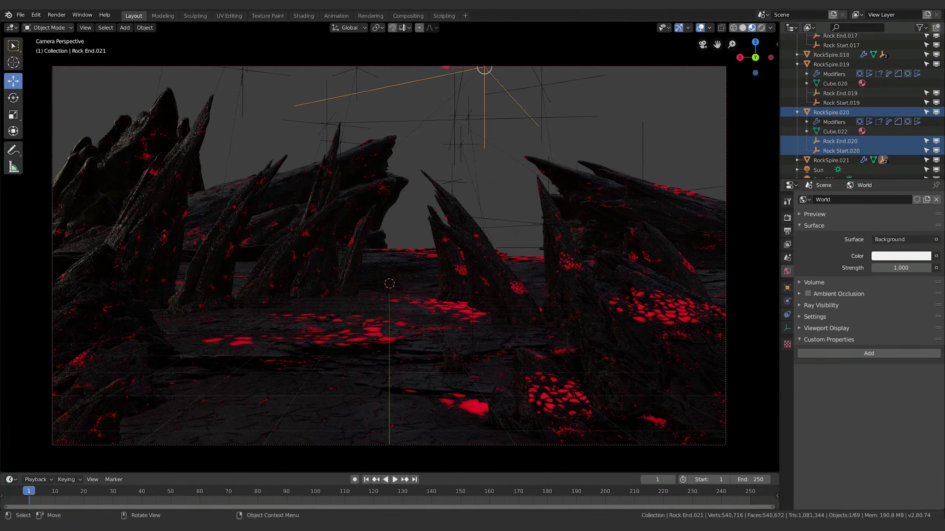
pyautogui.click(553, 272)
pyautogui.press('g')
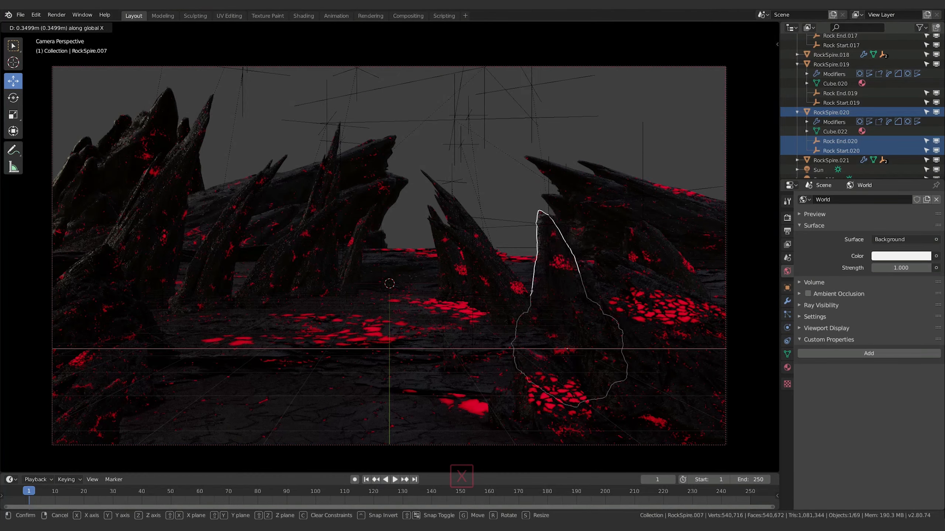
pyautogui.click(598, 319)
pyautogui.press('g')
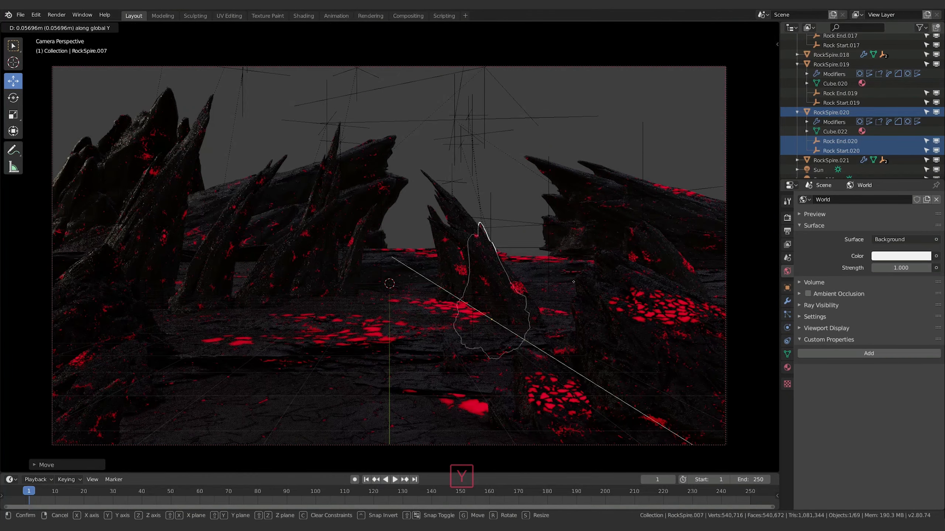
pyautogui.press('x')
pyautogui.press('s')
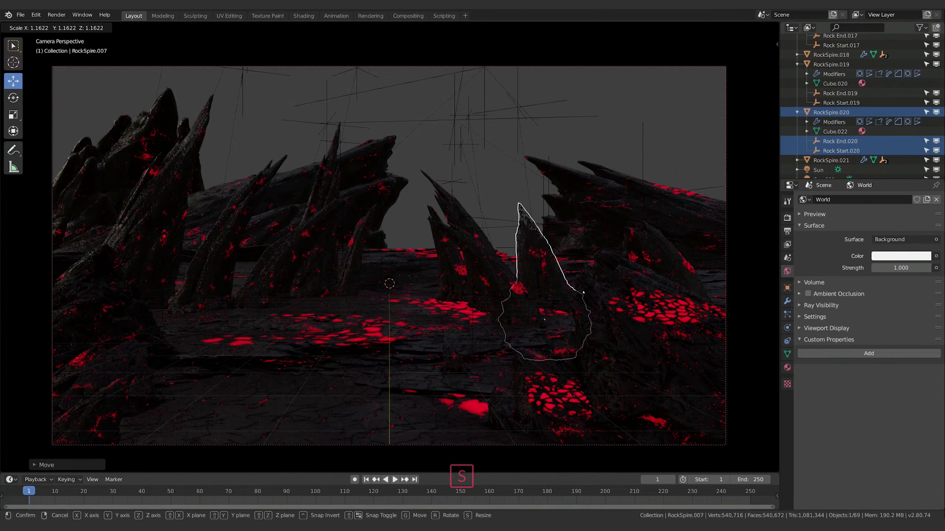
pyautogui.click(569, 302)
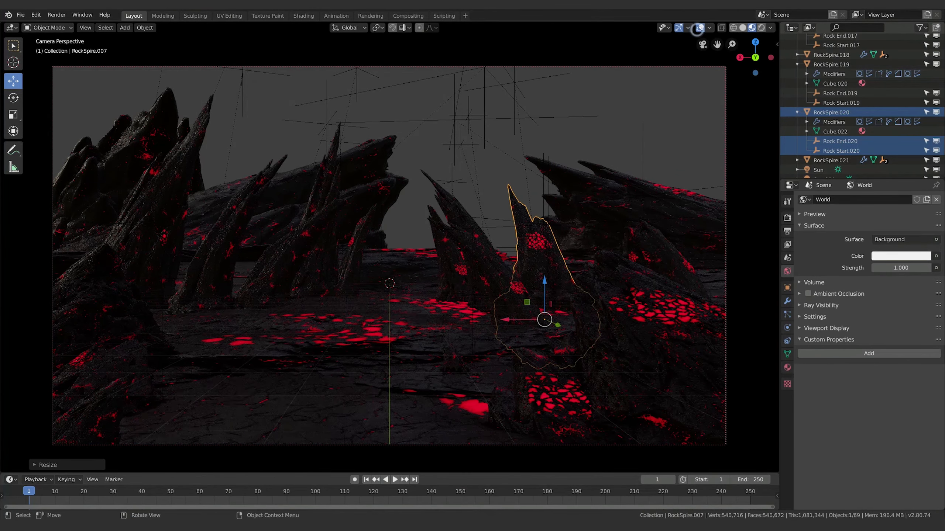
# Hide the viewport overlays, then reposition and resize RockSpire.007 within the camera frame
pyautogui.click(700, 27)
pyautogui.press('g')
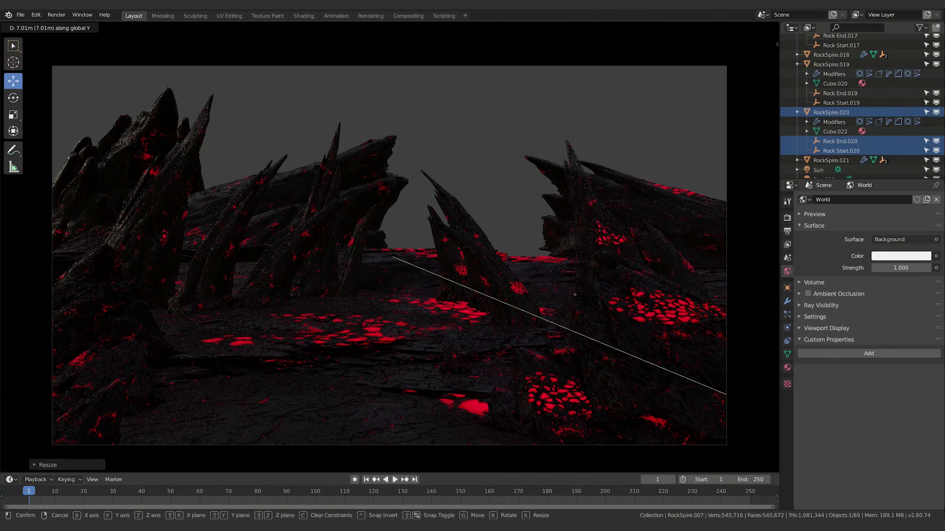
pyautogui.press('x')
pyautogui.click(550, 296)
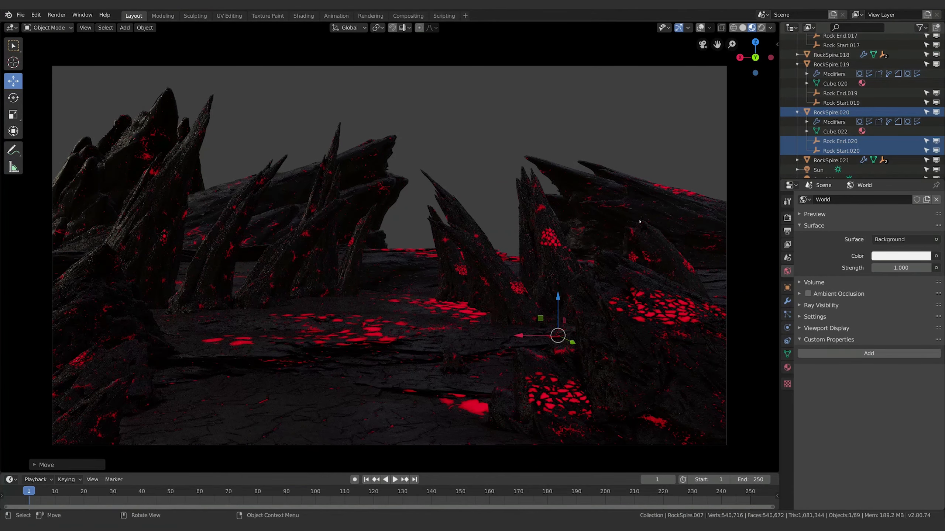
pyautogui.press('s')
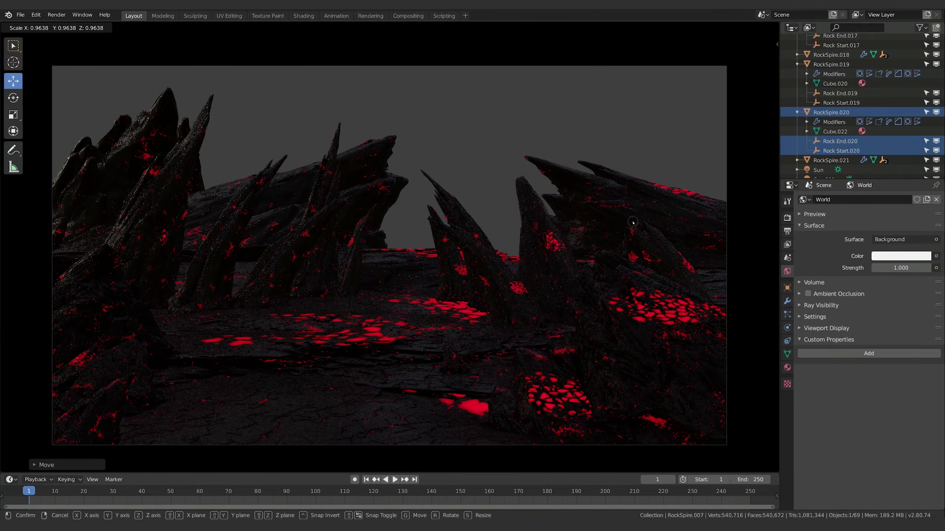
pyautogui.click(557, 226)
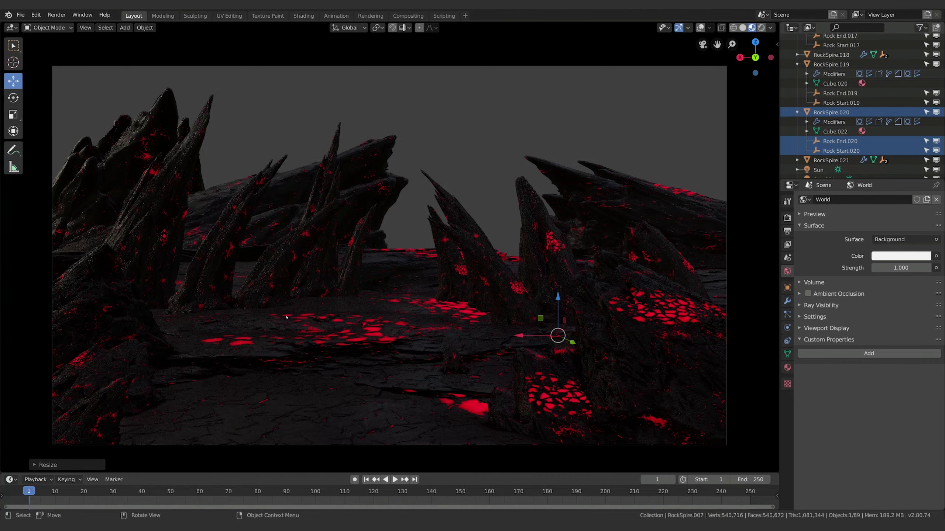
# Move RockSpire.010 outward along the X axis and reposition RockSpire.004 along the same axis
pyautogui.click(506, 285)
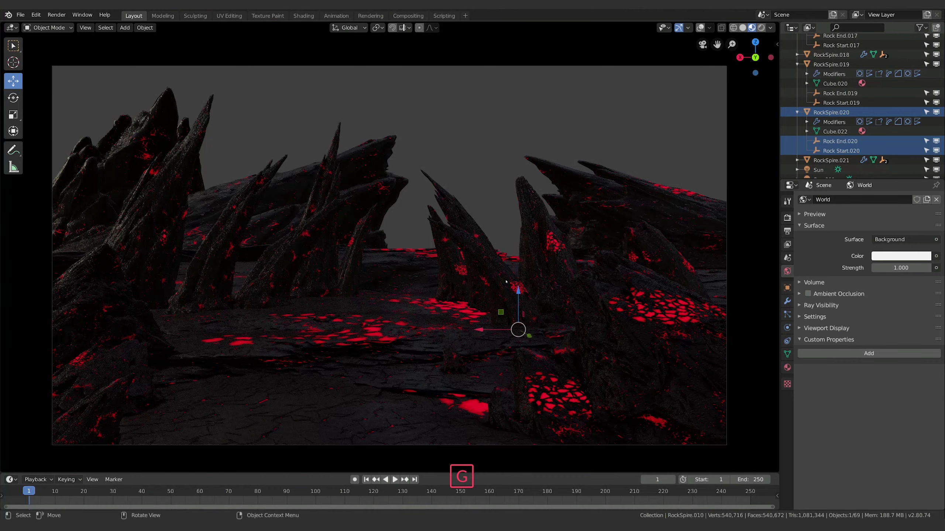
pyautogui.press('g')
pyautogui.press('x')
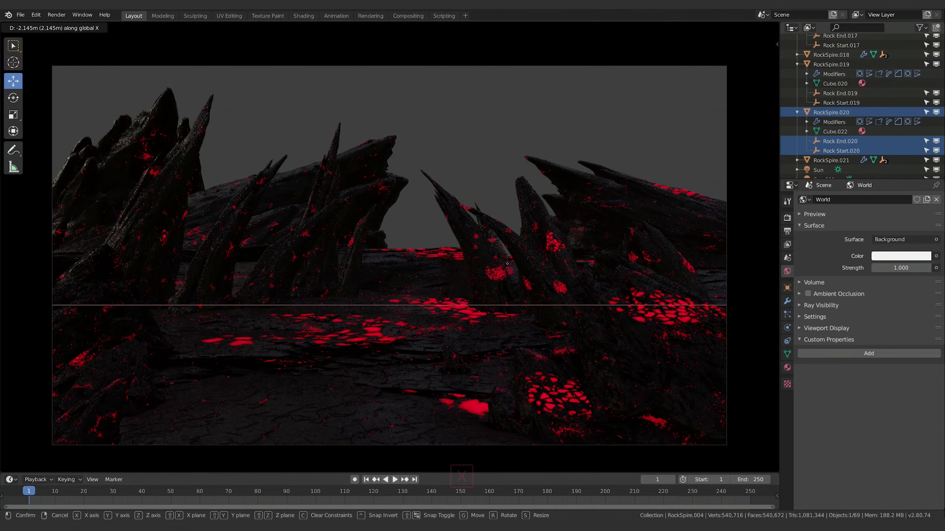
pyautogui.press('x')
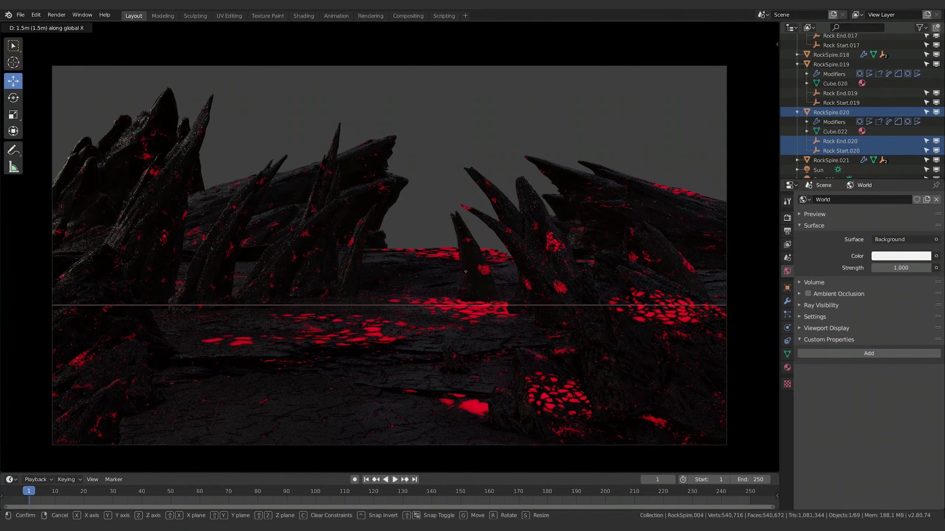
pyautogui.click(463, 271)
# Shift RockSpire.010 and the original RockSpire along the X axis to vary the spacing of the spire group
pyautogui.click(524, 266)
pyautogui.press('g')
pyautogui.press('x')
pyautogui.click(510, 266)
pyautogui.click(495, 212)
pyautogui.press('g')
pyautogui.press('x')
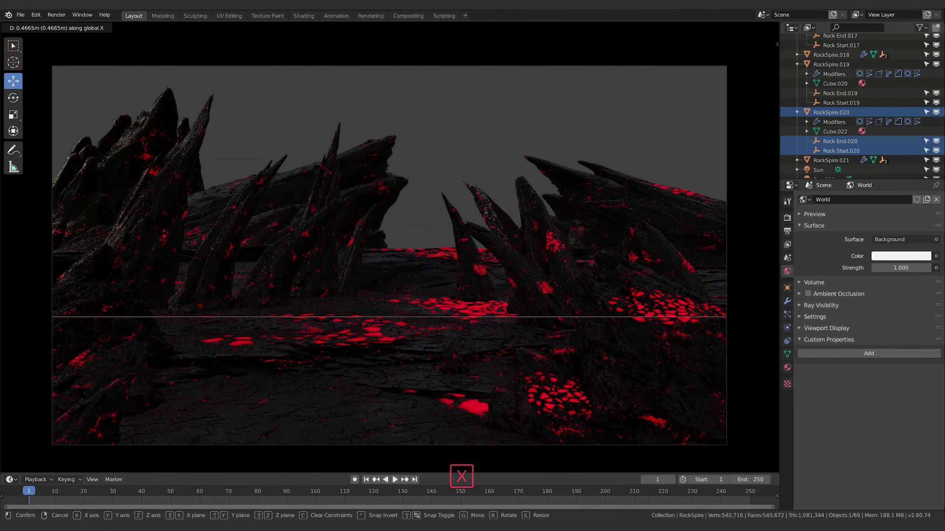
pyautogui.click(472, 213)
# Move RockSpire.007 along the X axis toward the centre of the scene
pyautogui.click(536, 230)
pyautogui.press('g')
pyautogui.press('x')
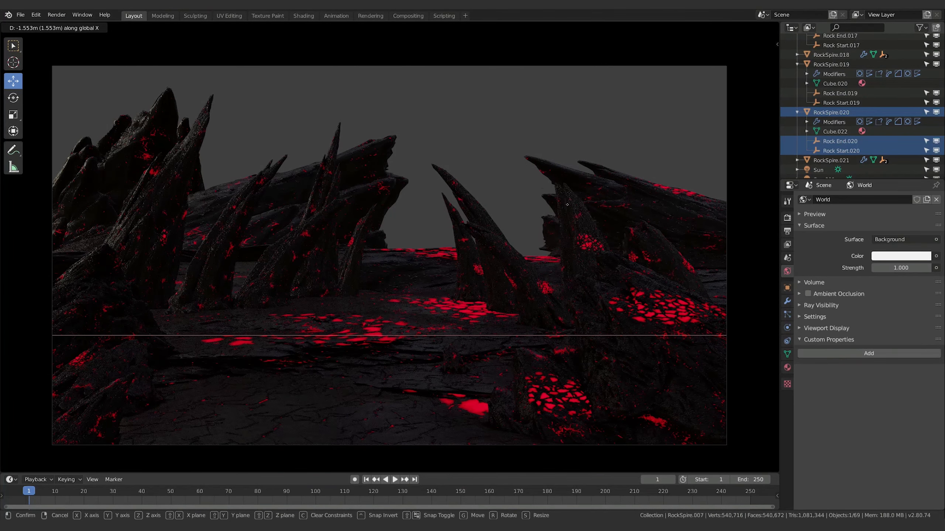
pyautogui.click(514, 210)
# Move RockSpire.011 and RockSpire.005 along the X axis, away from the central gap
pyautogui.click(285, 247)
pyautogui.press('g')
pyautogui.press('x')
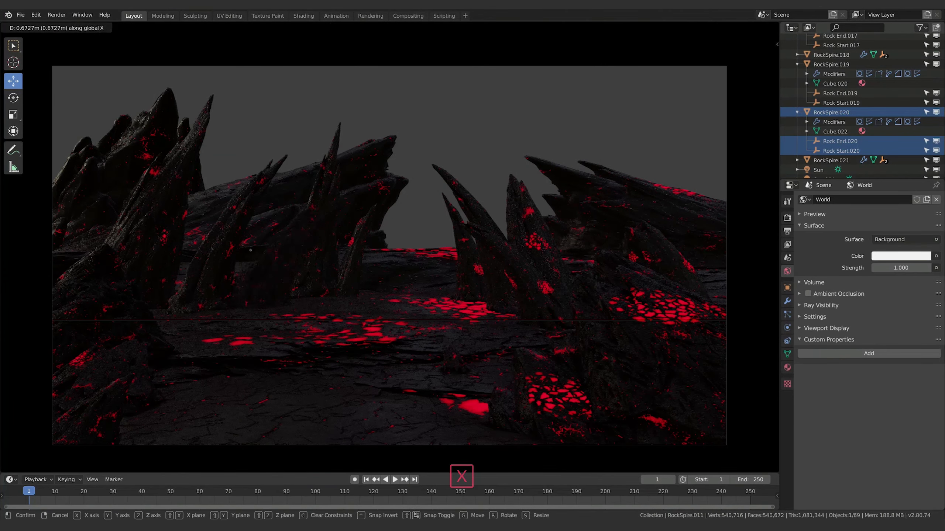
pyautogui.click(252, 249)
pyautogui.click(295, 276)
pyautogui.press('g')
pyautogui.press('x')
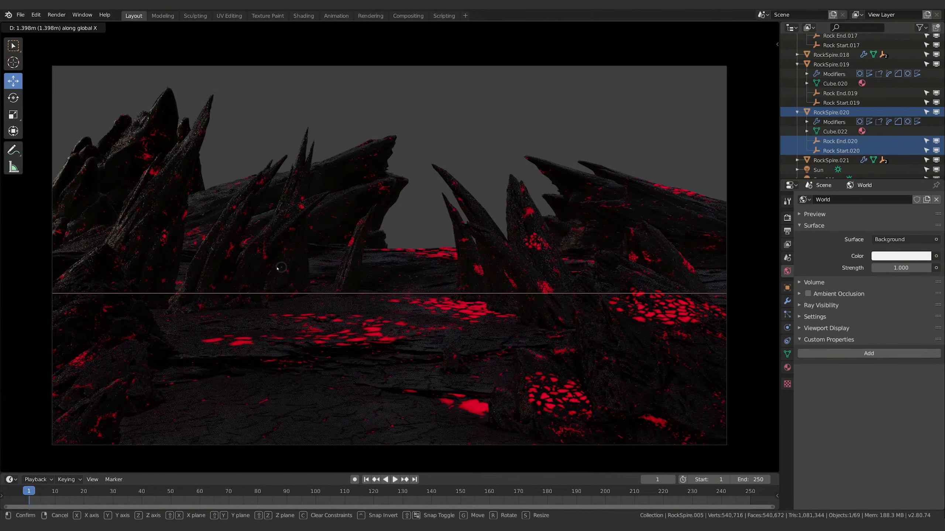
pyautogui.click(283, 321)
# Move the background rock RockSpire.021 outward along the X axis to widen the central opening
pyautogui.click(338, 164)
pyautogui.press('g')
pyautogui.press('x')
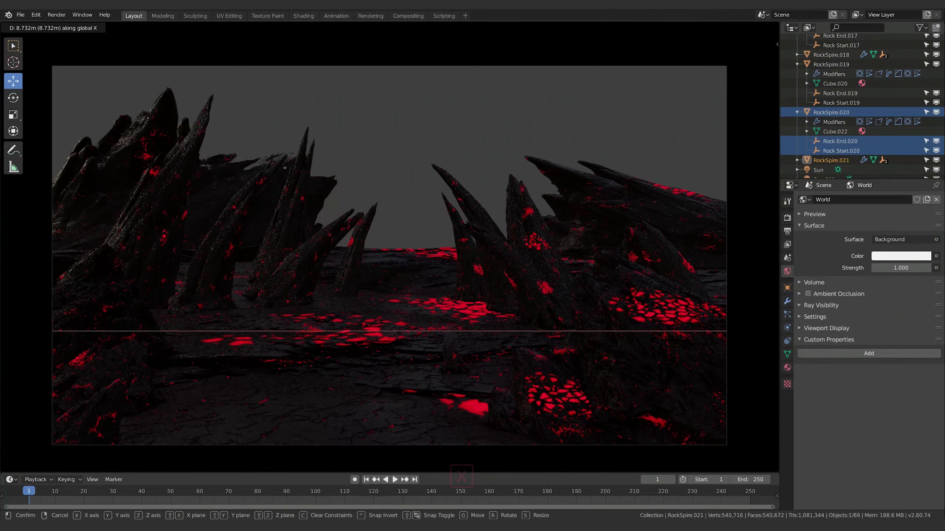
pyautogui.click(313, 167)
# Reposition RockSpire.009 along the X axis and shift RockSpire.010 toward the central gap
pyautogui.click(352, 252)
pyautogui.press('g')
pyautogui.press('x')
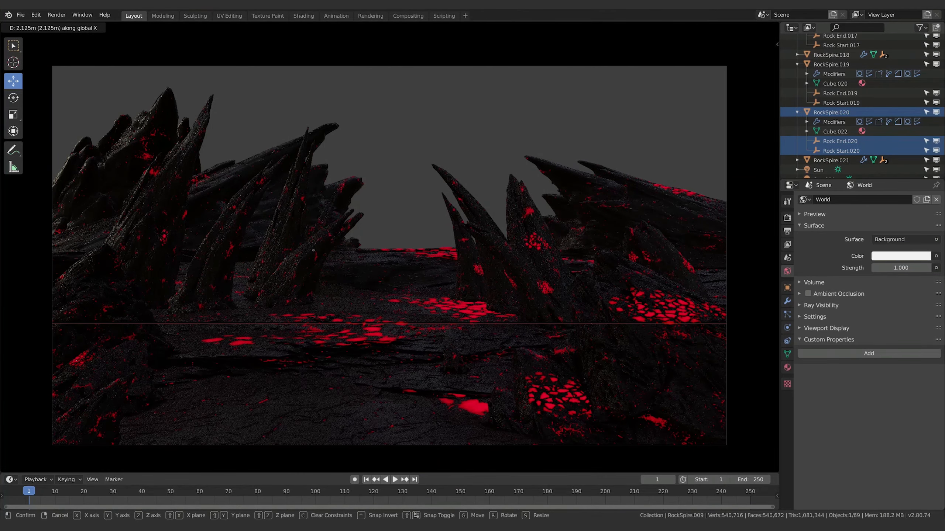
pyautogui.click(361, 250)
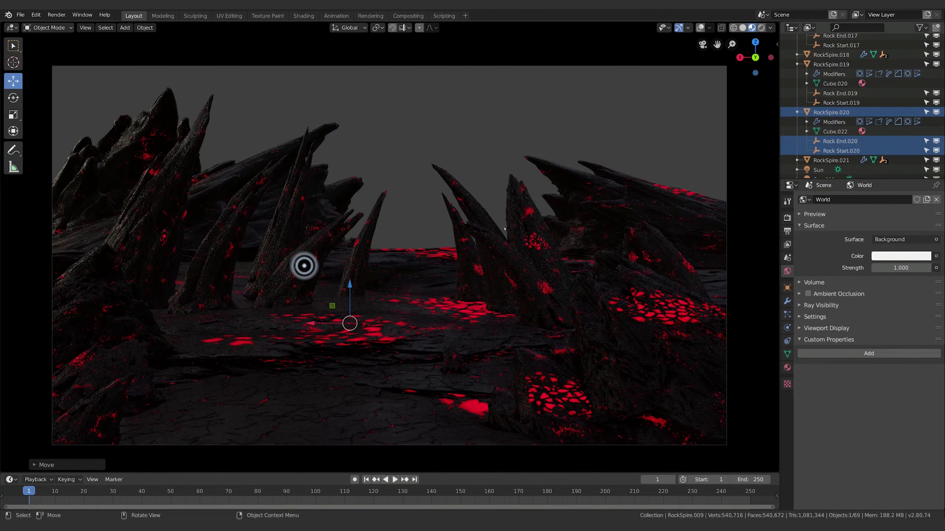
pyautogui.click(533, 308)
pyautogui.press('g')
pyautogui.press('x')
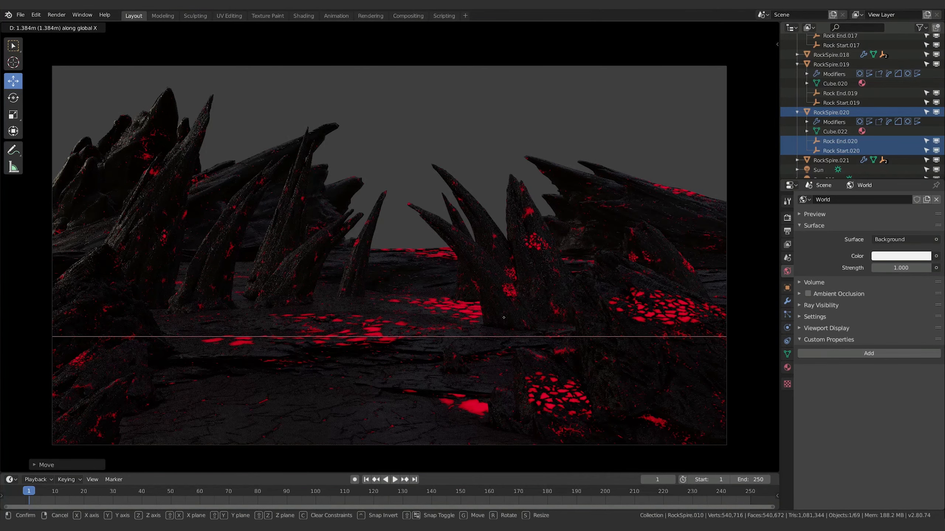
pyautogui.click(515, 320)
# Move RockSpire.011 along the X axis toward the central gap
pyautogui.click(283, 320)
pyautogui.press('g')
pyautogui.press('x')
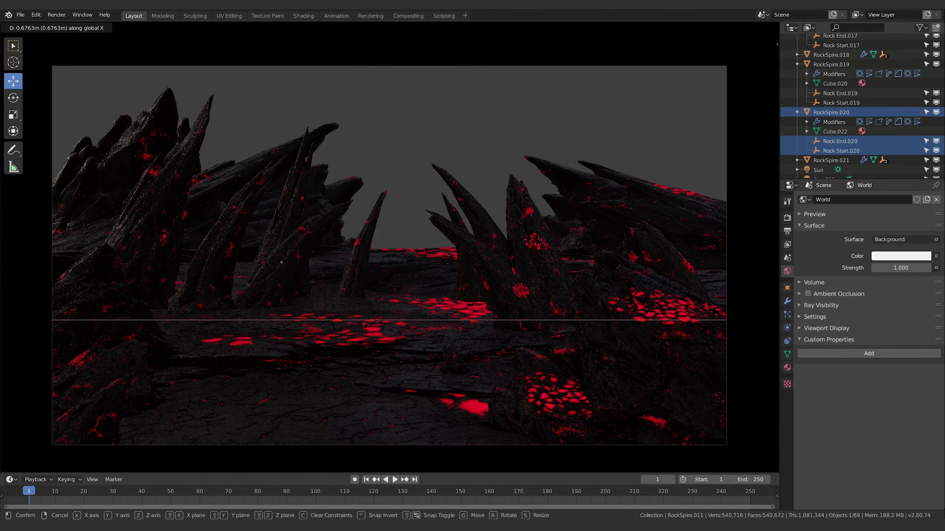
pyautogui.click(313, 266)
# Move the small spire RockSpire.009 along the X axis beside RockSpire.011
pyautogui.click(358, 277)
pyautogui.press('g')
pyautogui.press('x')
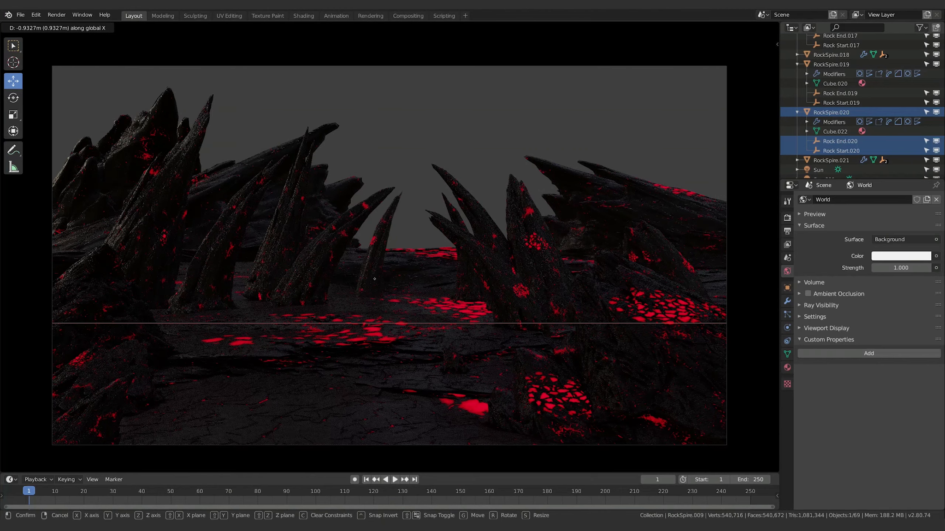
pyautogui.click(374, 279)
pyautogui.press('s')
pyautogui.press('s')
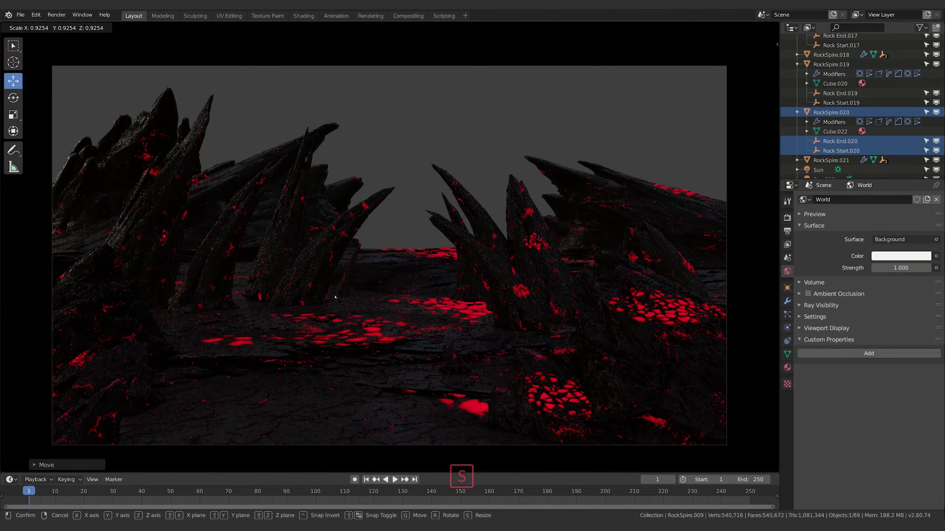
pyautogui.press('x')
pyautogui.press('Escape')
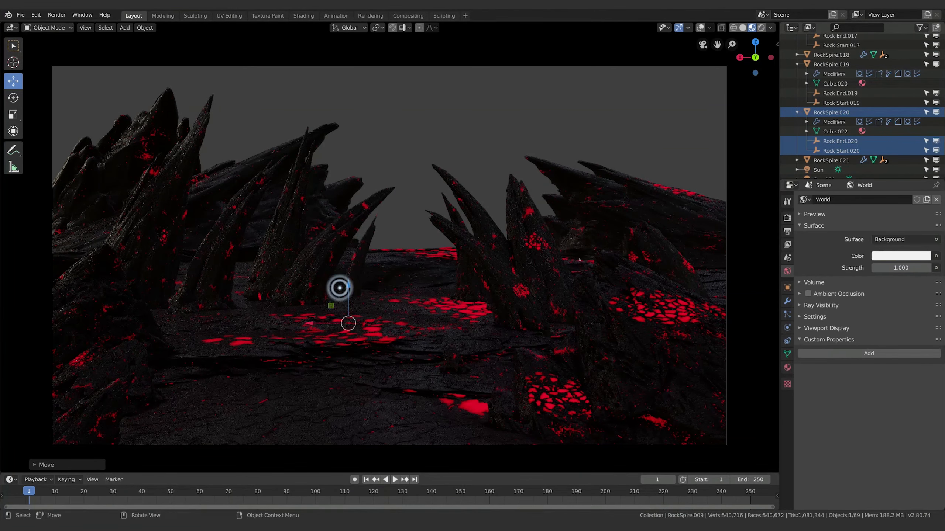
# Fine-tune RockSpire.009 along the X axis so it stands just behind RockSpire.011 at the edge of the gap
pyautogui.press('g')
pyautogui.press('x')
pyautogui.click(656, 251)
pyautogui.press('g')
pyautogui.press('x')
pyautogui.click(640, 232)
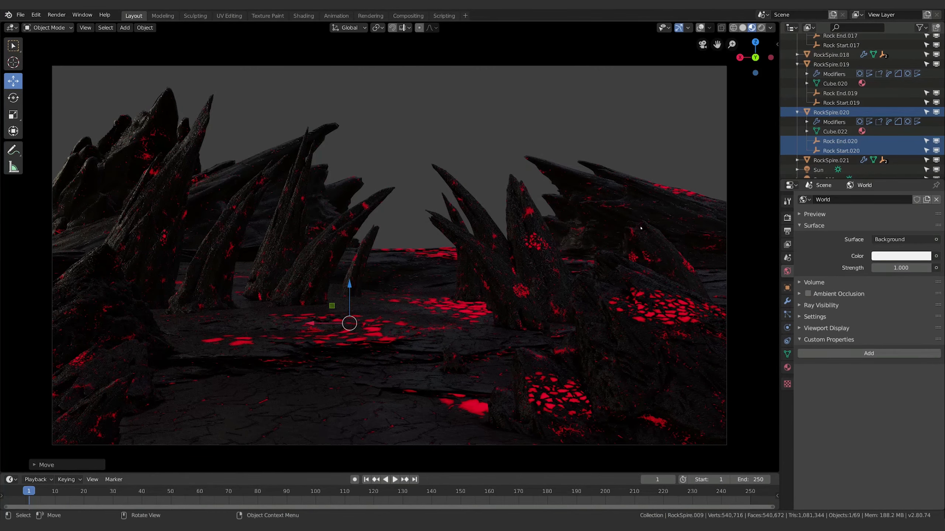
# Show overlays in Solid shading, shift the Rock End.009 empty to reshape the tip of RockSpire.009, and preview it in Look Dev
pyautogui.press('z')
pyautogui.click(701, 224)
pyautogui.click(700, 27)
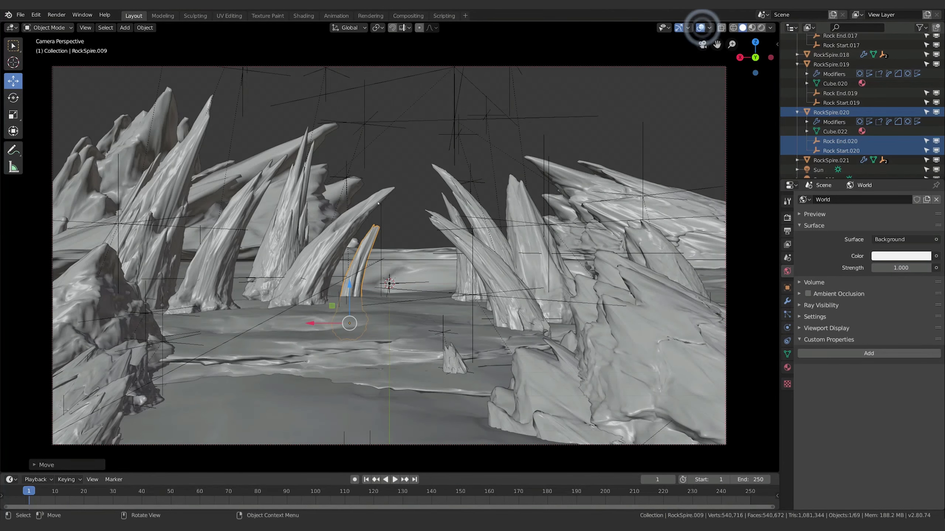
pyautogui.click(353, 179)
pyautogui.press('g')
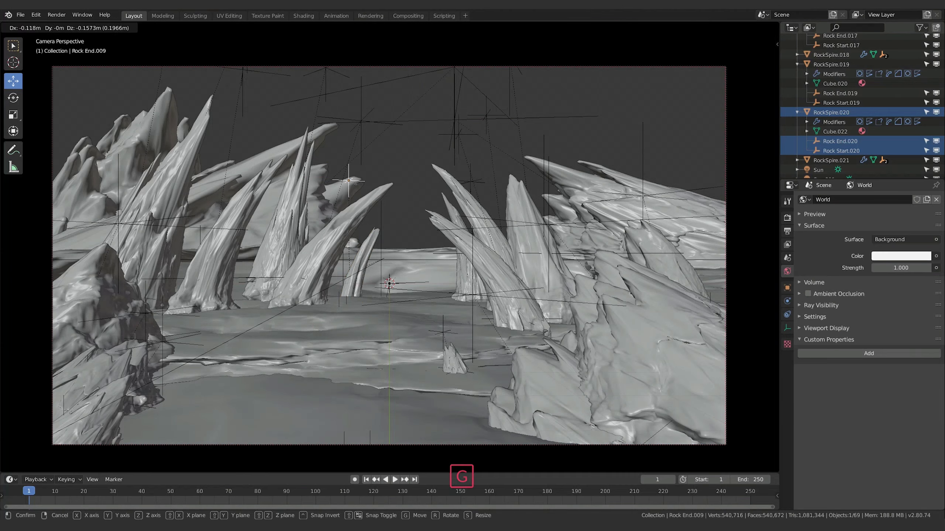
pyautogui.click(370, 166)
pyautogui.press('s')
pyautogui.click(345, 188)
pyautogui.press('z')
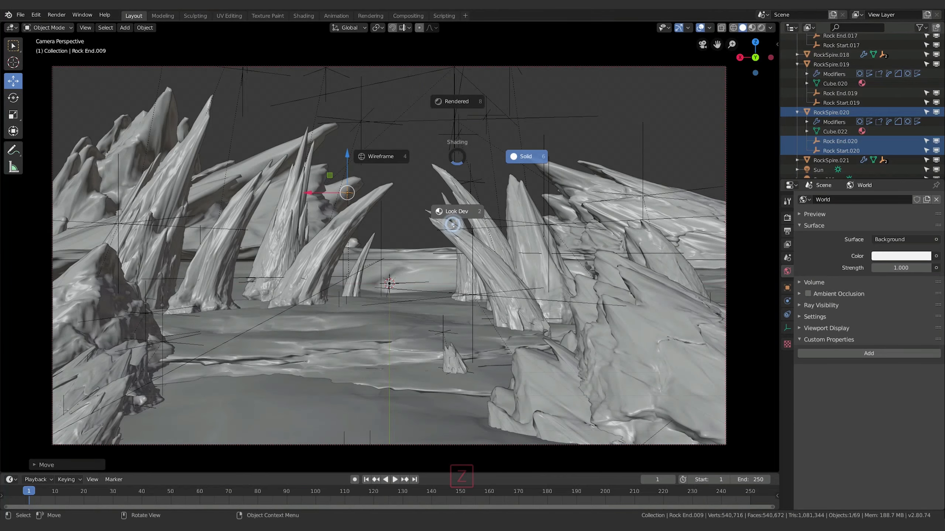
pyautogui.click(454, 225)
# In Solid shading, scale up the small foreground rock RockSpire.018
pyautogui.press('z')
pyautogui.click(521, 224)
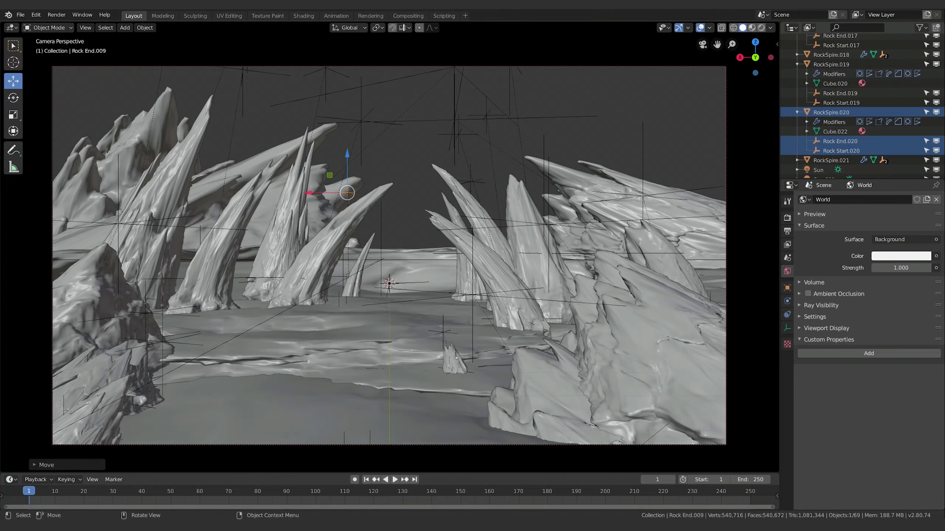
pyautogui.click(454, 356)
pyautogui.press('s')
pyautogui.click(519, 275)
# With overlays hidden in Look Dev, reposition RockSpire.018 along the X axis beside the large foreground rock, and preview the scene in Rendered shading
pyautogui.press('z')
pyautogui.click(548, 307)
pyautogui.press('g')
pyautogui.press('x')
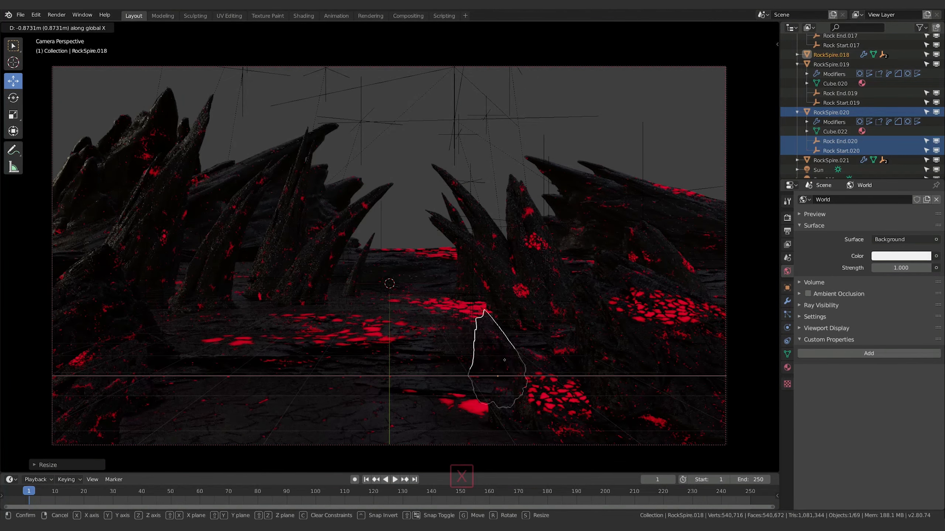
pyautogui.click(277, 359)
pyautogui.click(699, 28)
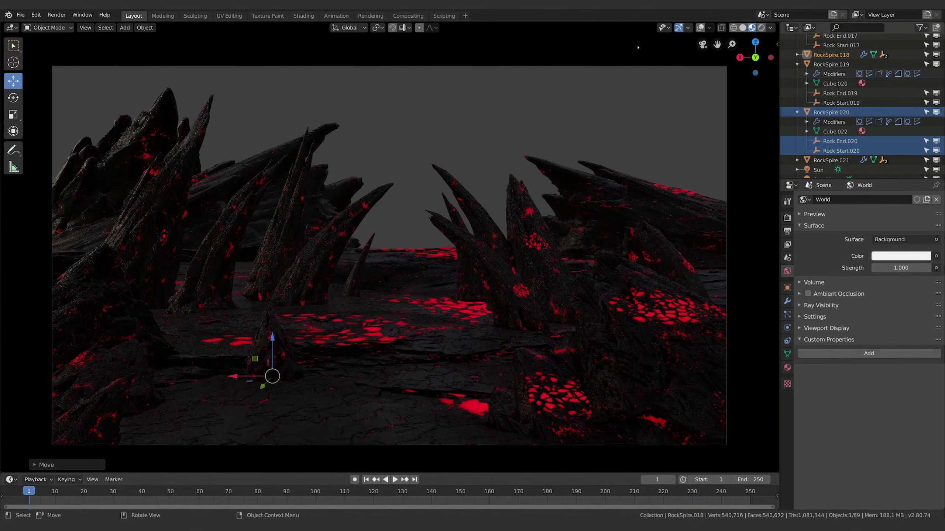
pyautogui.press('g')
pyautogui.press('x')
pyautogui.click(663, 345)
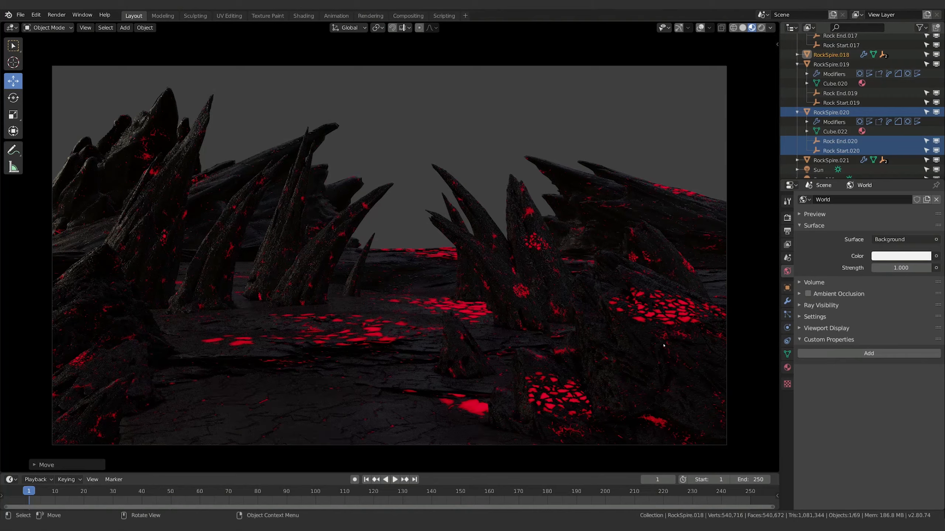
pyautogui.press('z')
pyautogui.click(637, 270)
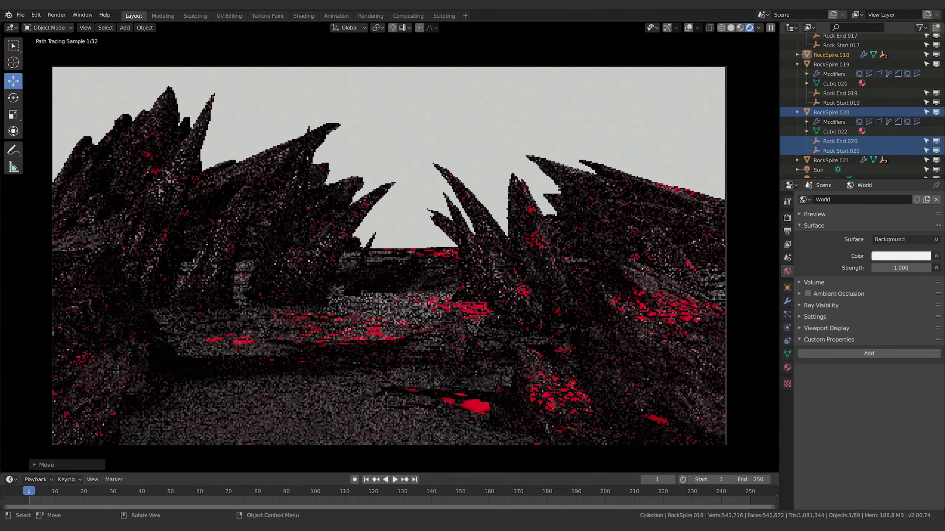
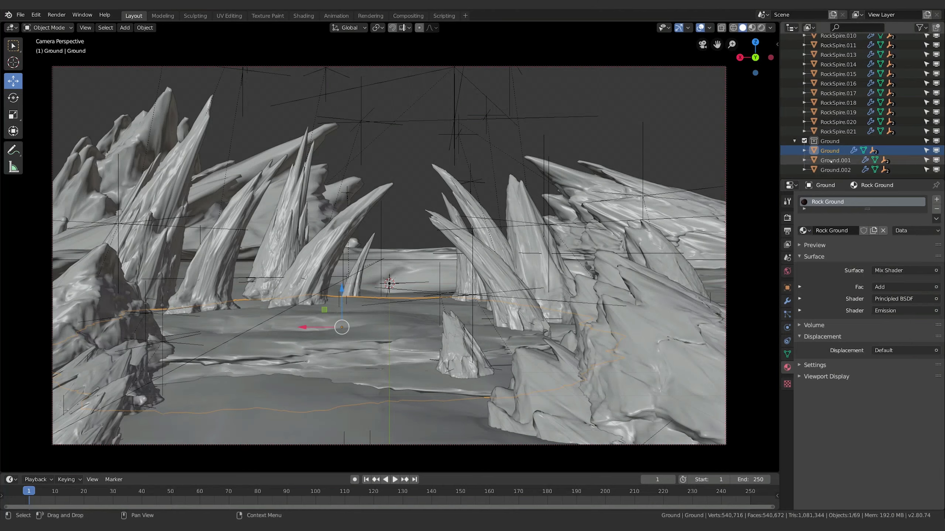
# Assign the existing Rock Ground material to Ground.001 and Ground.002
pyautogui.click(803, 229)
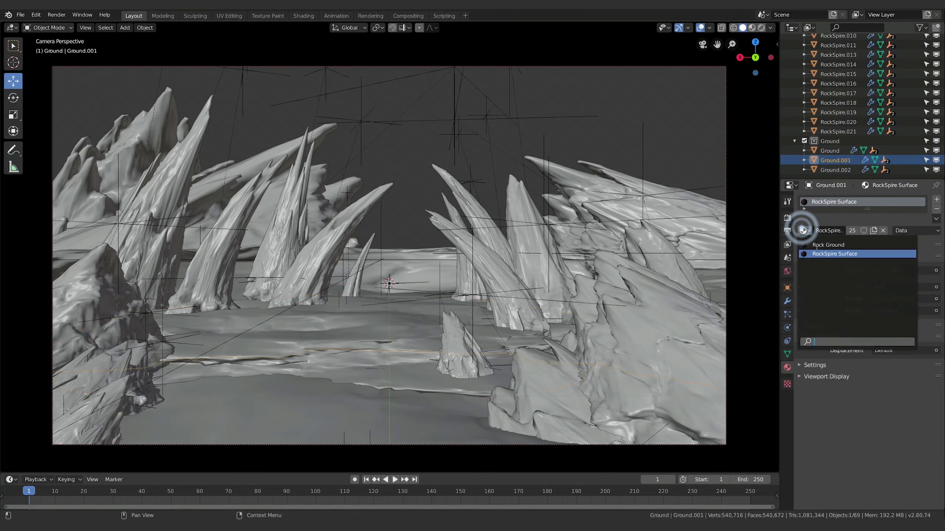
pyautogui.click(821, 246)
pyautogui.click(813, 170)
pyautogui.click(803, 229)
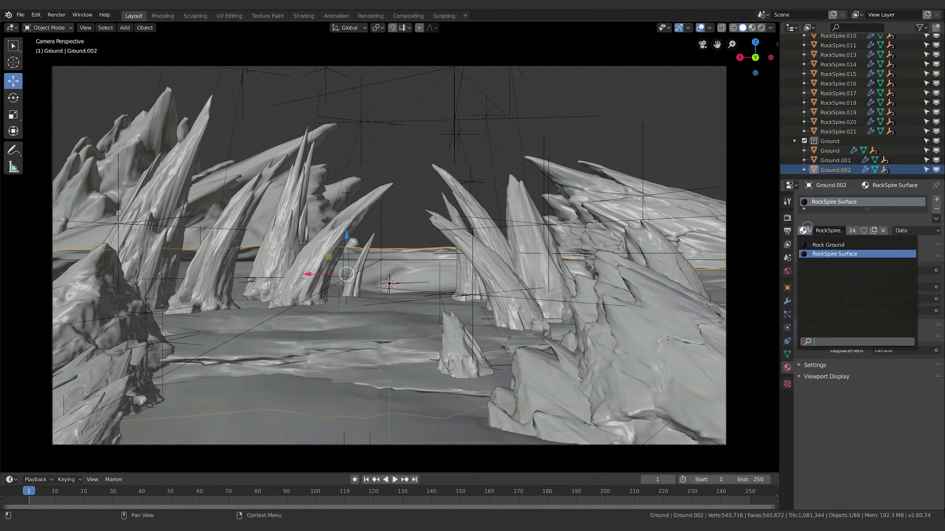
pyautogui.click(818, 245)
# Select Ground, split the 3D viewport in two, turn one half into a Shader Editor, and narrow its sidebar
pyautogui.click(825, 150)
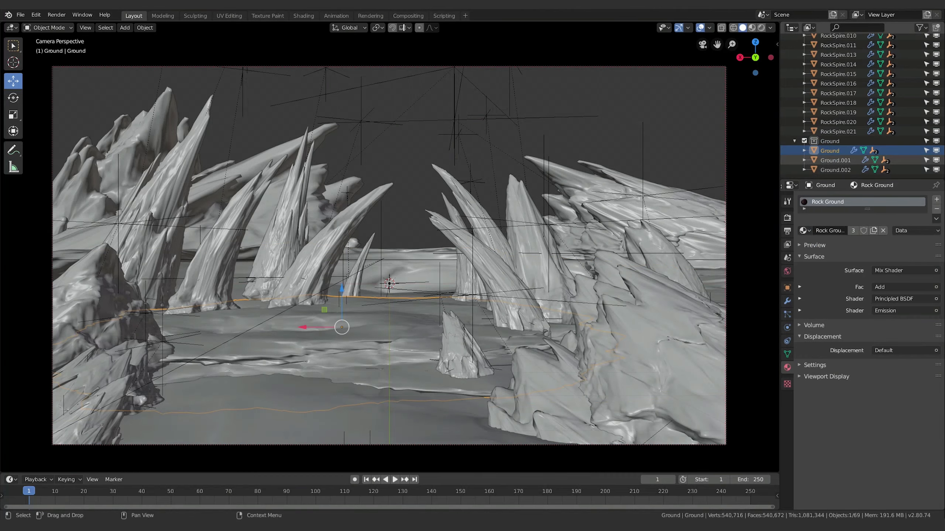
pyautogui.moveTo(4, 471); pyautogui.dragTo(396, 439)
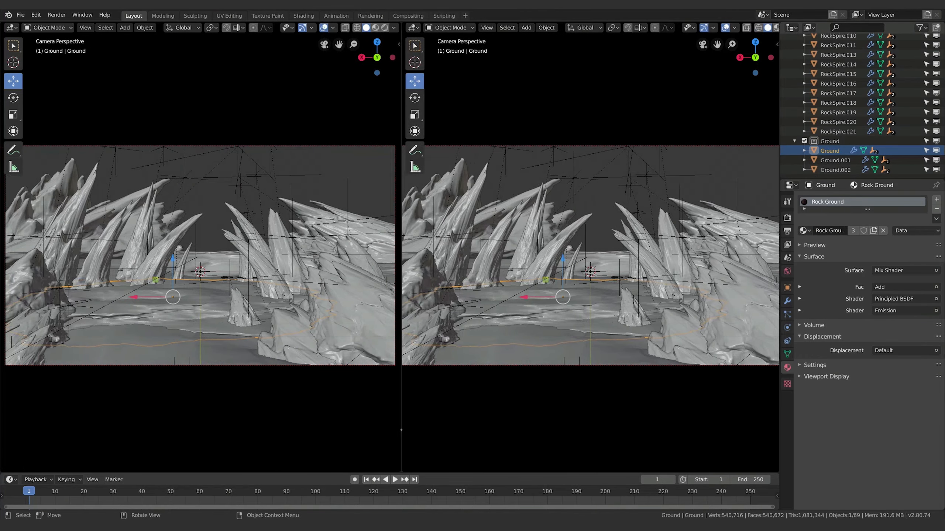
pyautogui.click(49, 28)
pyautogui.click(11, 28)
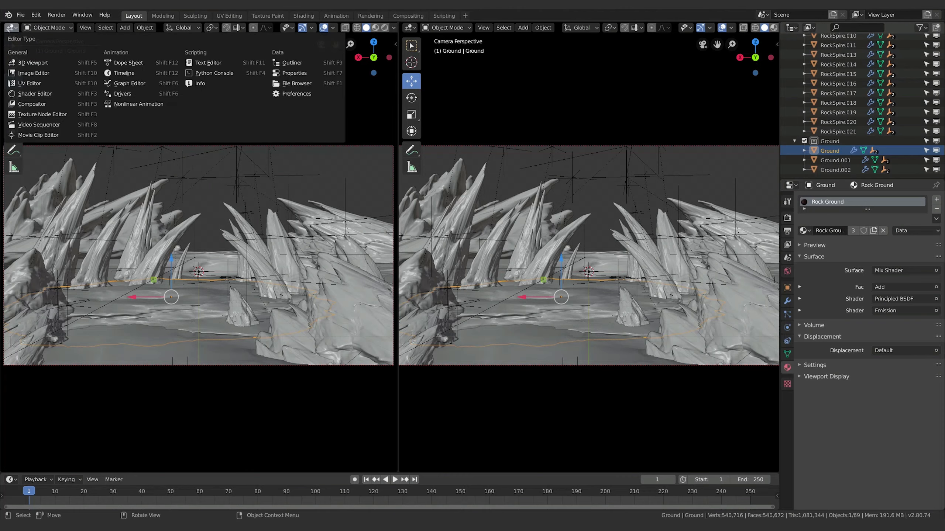
pyautogui.click(26, 93)
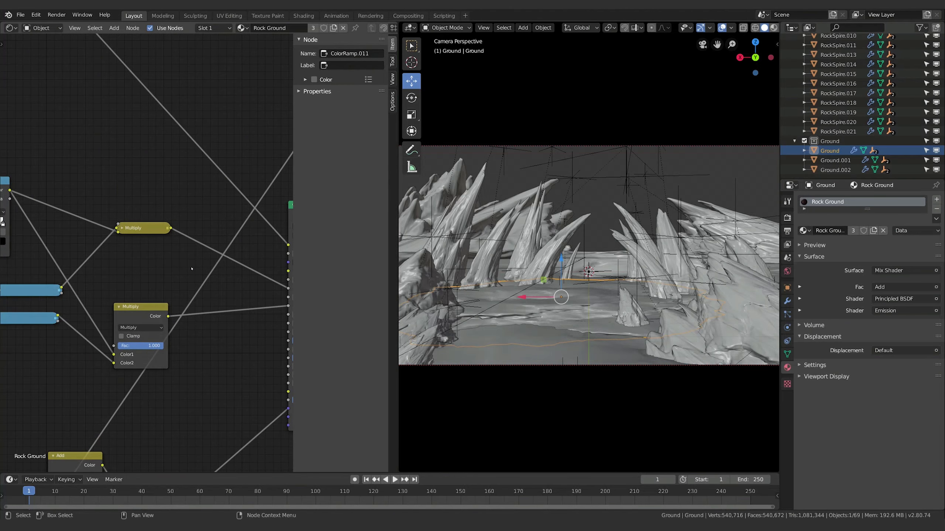
pyautogui.scroll(-3, 186, 271)
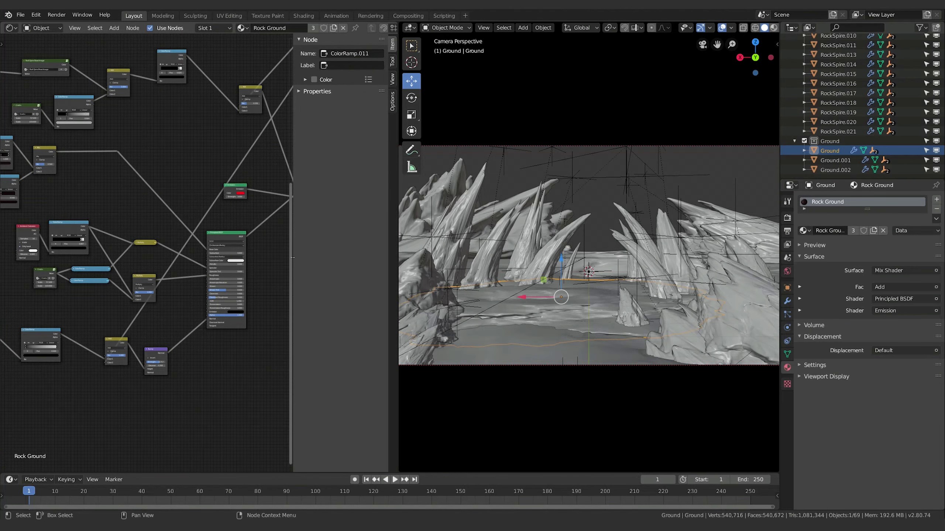
pyautogui.moveTo(292, 257); pyautogui.dragTo(370, 257)
# Examine the Rock Ground nodes and the Texture Cor, RockSpire Base Image and crack groups in RockSpire.018's material
pyautogui.scroll(3, 250, 282)
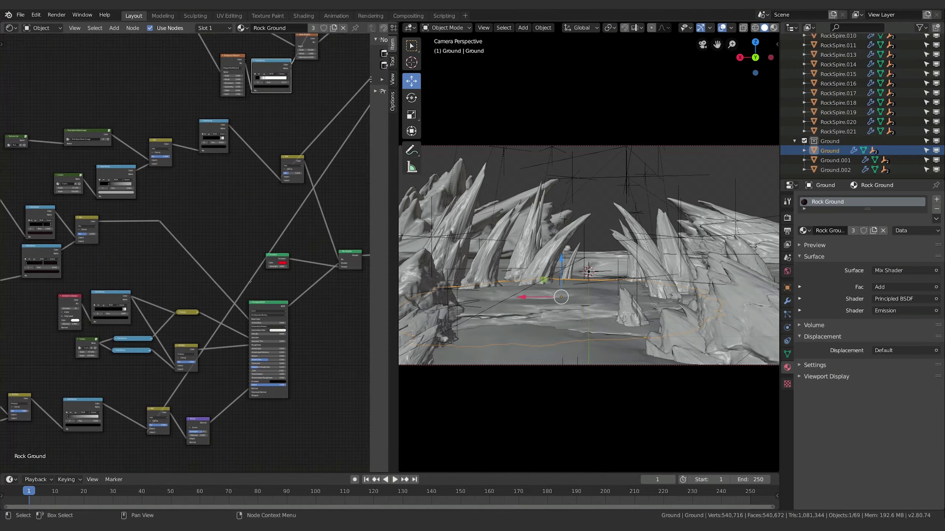
pyautogui.moveTo(112, 314); pyautogui.dragTo(382, 295, button='middle')
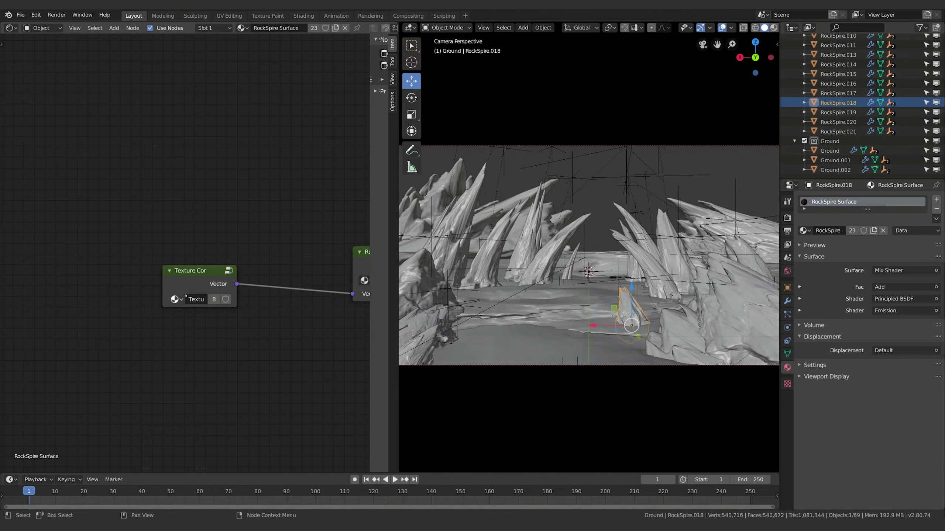
pyautogui.moveTo(204, 291)
pyautogui.mouseDown()
pyautogui.moveTo(198, 274)
pyautogui.moveTo(199, 291)
pyautogui.mouseUp()
pyautogui.moveTo(258, 300); pyautogui.dragTo(133, 280, button='middle')
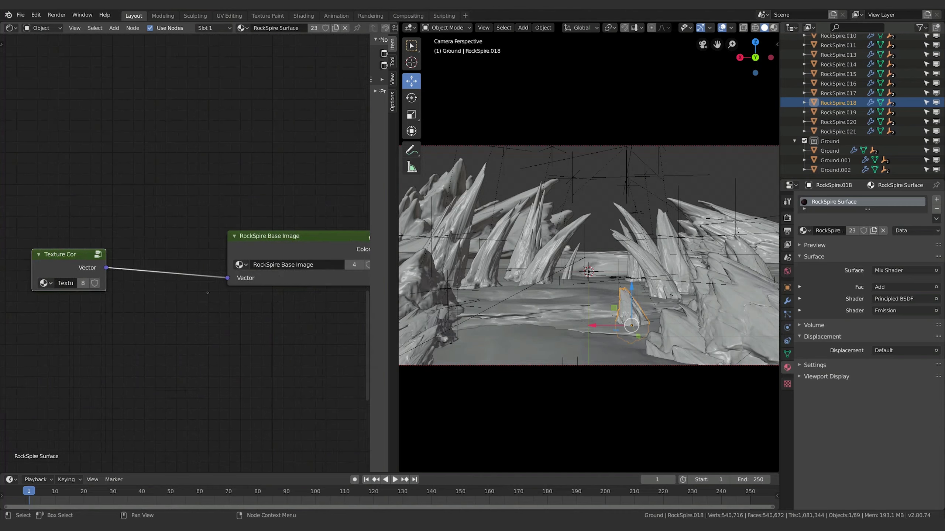
pyautogui.scroll(-4, 251, 297)
pyautogui.scroll(-5, 250, 297)
pyautogui.moveTo(271, 306); pyautogui.dragTo(114, 209, button='middle')
pyautogui.click(178, 343)
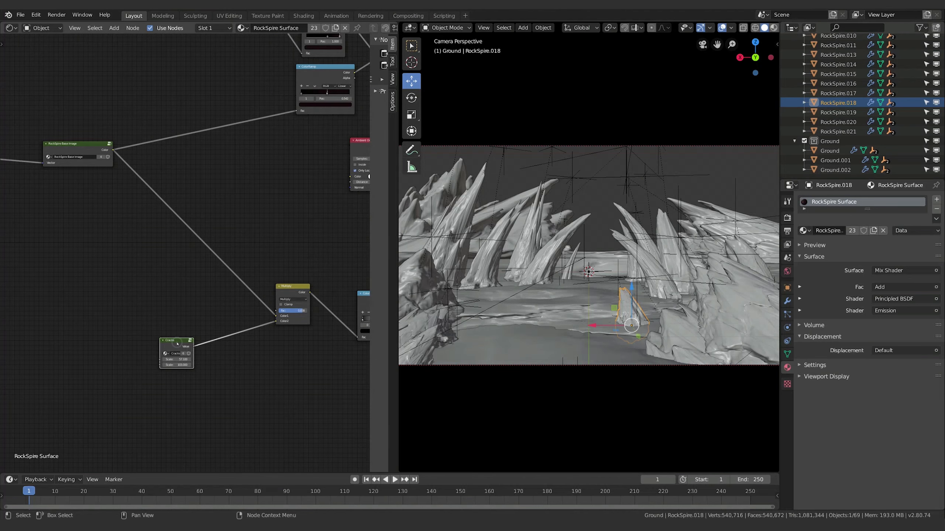
pyautogui.moveTo(147, 322); pyautogui.dragTo(234, 192, button='middle')
pyautogui.click(172, 186)
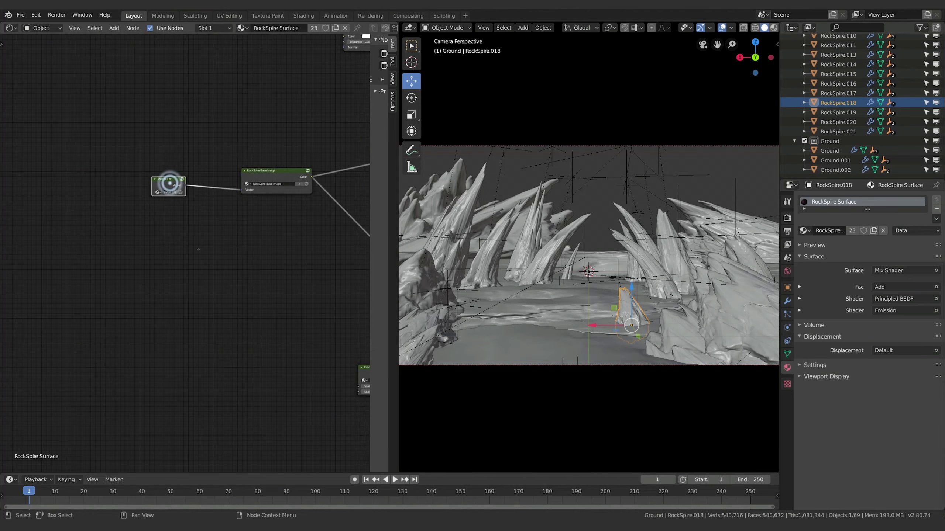
pyautogui.moveTo(172, 186); pyautogui.dragTo(181, 280, button='middle')
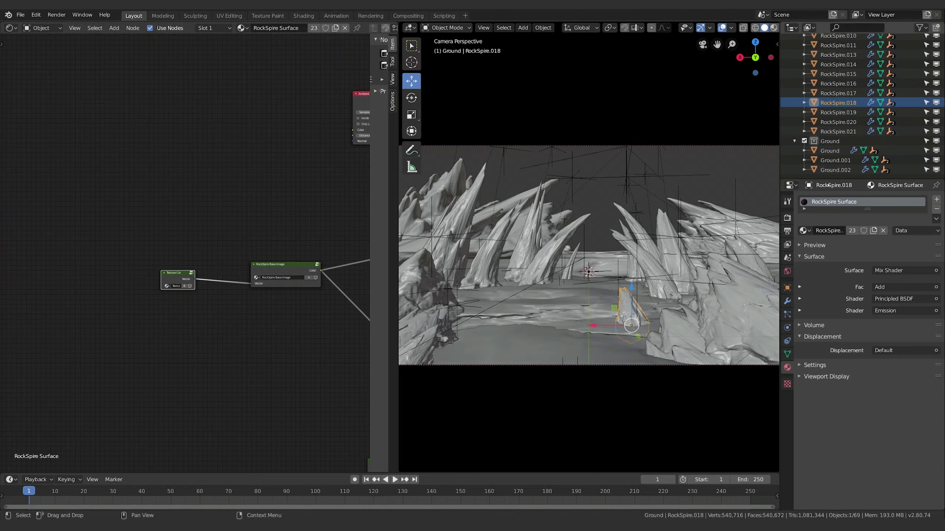
# Check the Rock Ground material on the ground objects, ending on Ground, frame its Texture Cor node, and set the viewport to Look Dev
pyautogui.click(835, 160)
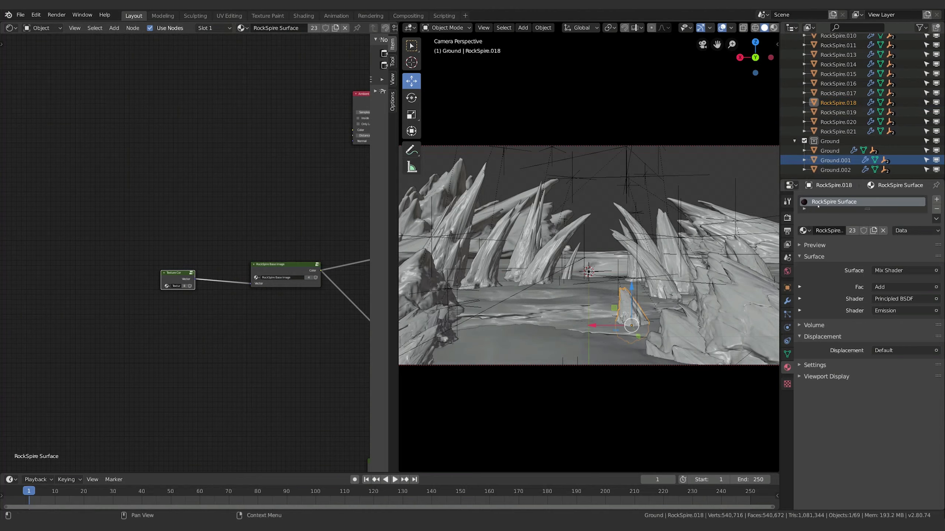
pyautogui.click(826, 160)
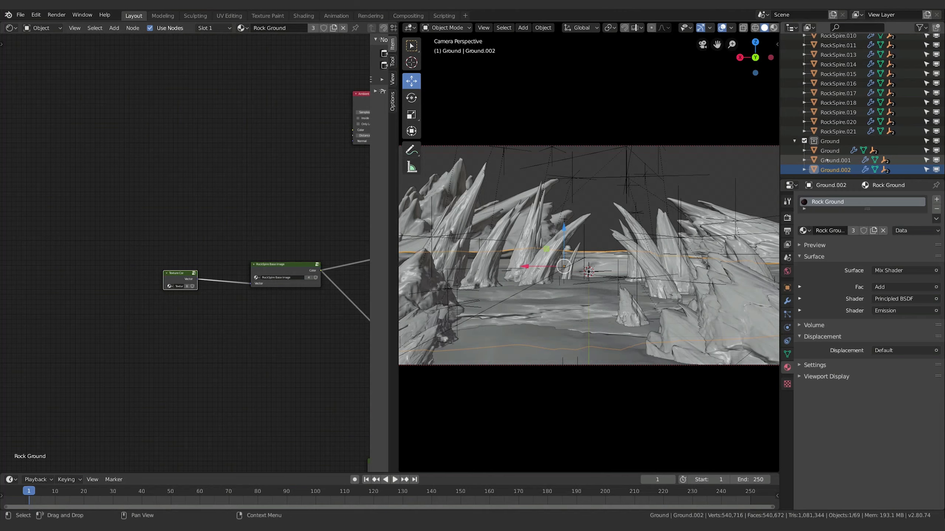
pyautogui.click(830, 150)
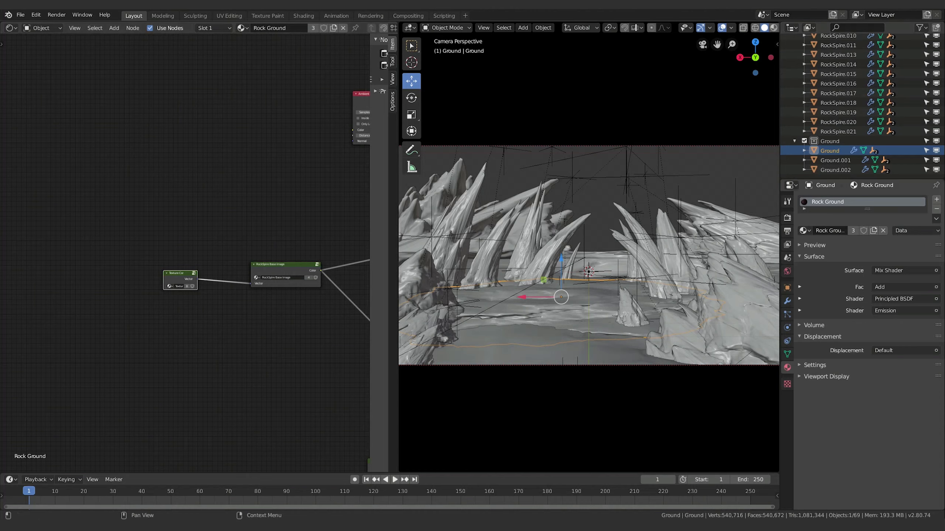
pyautogui.moveTo(274, 327); pyautogui.dragTo(174, 280, button='middle')
pyautogui.scroll(6, 162, 287)
pyautogui.moveTo(106, 268); pyautogui.dragTo(199, 300, button='middle')
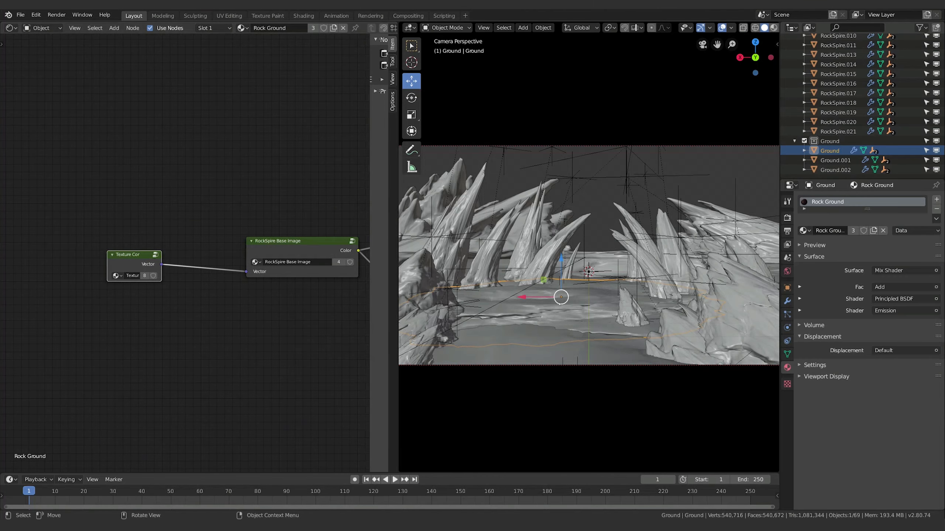
pyautogui.press('z')
pyautogui.click(638, 366)
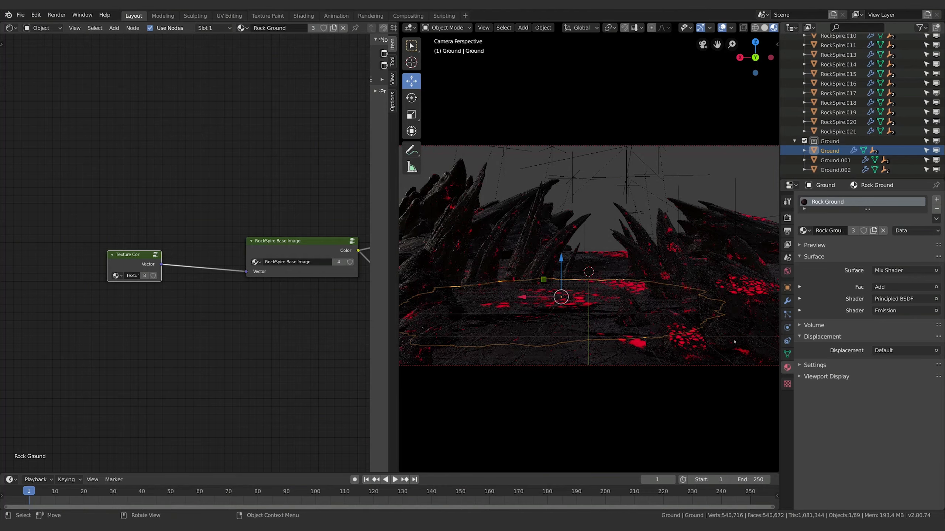
pyautogui.scroll(4, 636, 328)
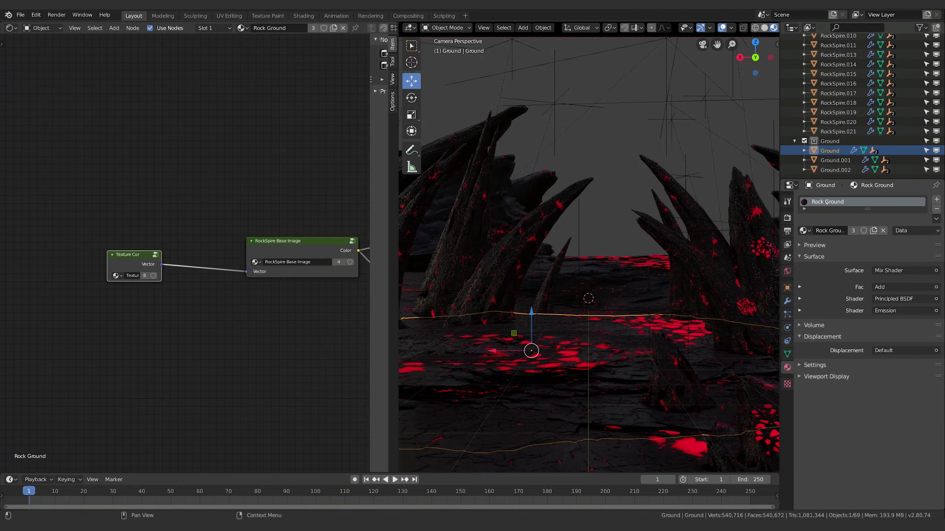
# Inside the Texture Cor node group, delete the unused Mapping node fed by the Generated coordinates
pyautogui.click(141, 255)
pyautogui.press('Tab')
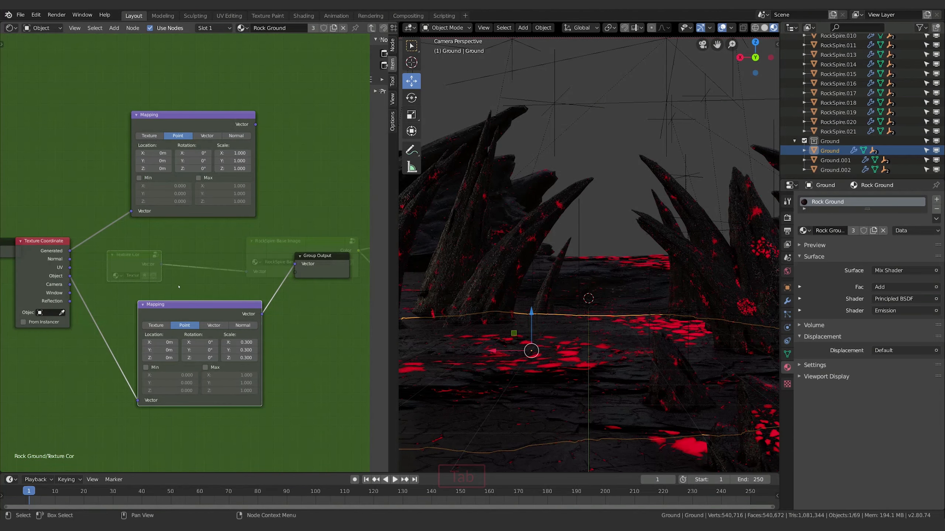
pyautogui.click(184, 127)
pyautogui.press('x')
pyautogui.press('Home')
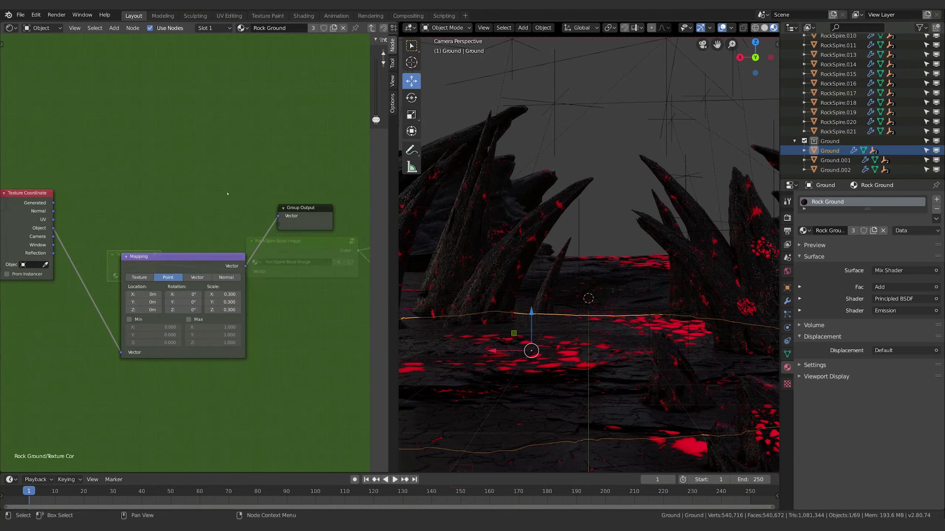
# Inside the Texture Cor group, try a Mapping node scale of 1 on X, Y and Z
pyautogui.click(225, 296)
pyautogui.write('1')
pyautogui.press('Tab')
pyautogui.write('1')
pyautogui.press('Tab')
pyautogui.write('1')
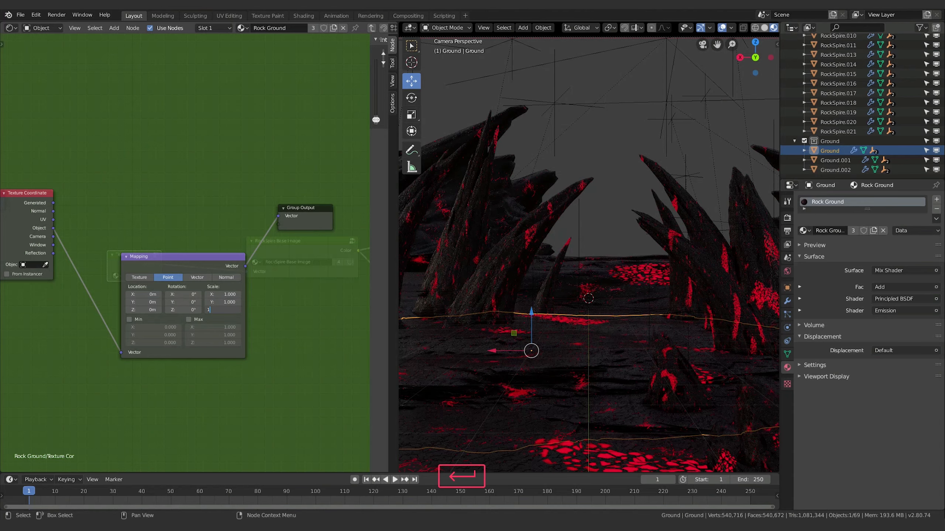
pyautogui.press('Return')
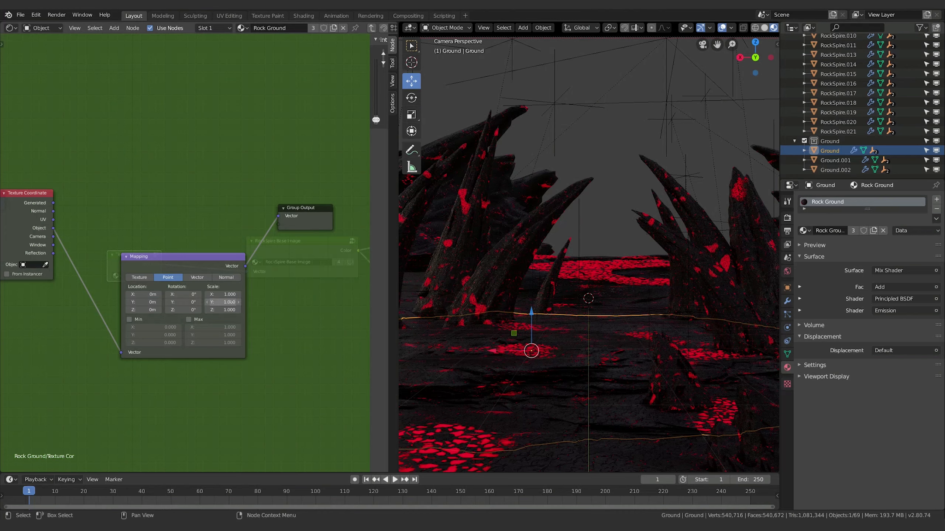
# Undo the Mapping node's scale changes on Y and Z, and set its X scale to 0.3
pyautogui.click(223, 294)
pyautogui.click(117, 155)
pyautogui.hotkey('ctrl', 'z')
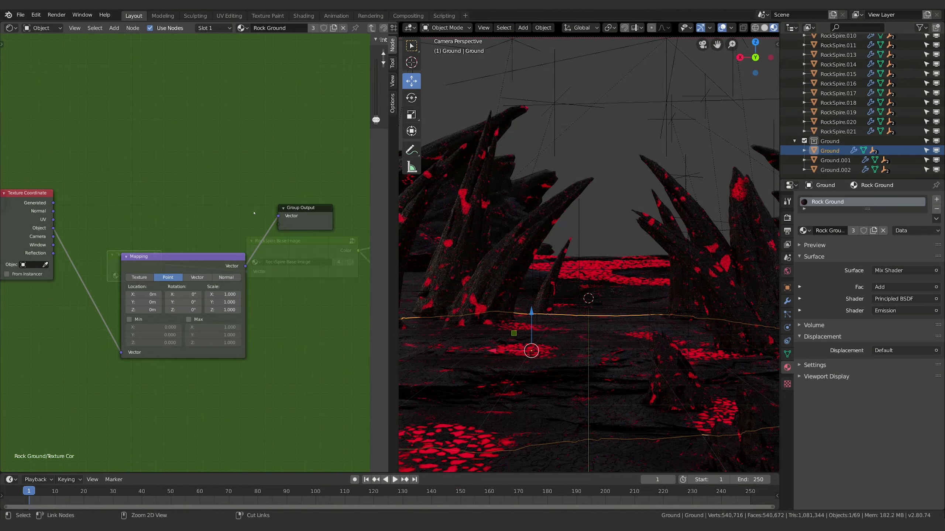
pyautogui.hotkey('ctrl', 'z')
pyautogui.click(239, 197)
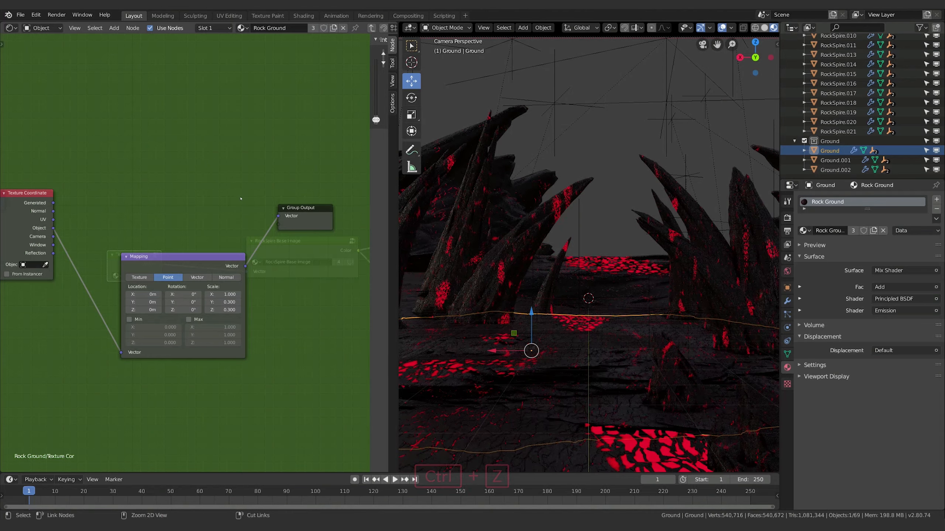
pyautogui.click(222, 294)
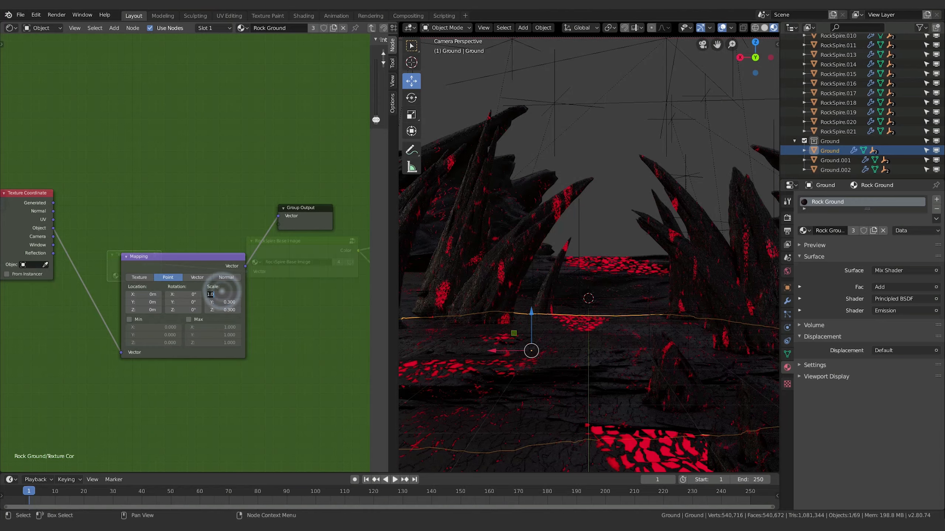
pyautogui.write('0.3')
pyautogui.press('Return')
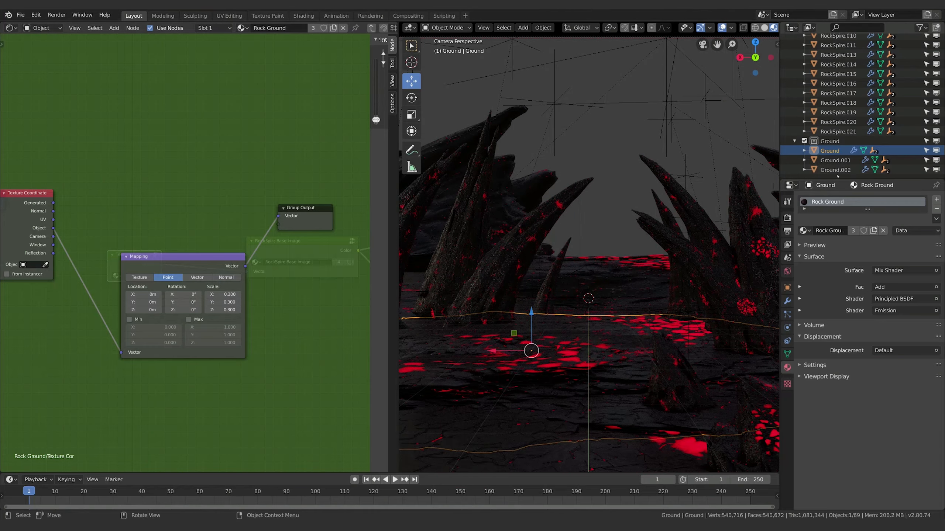
# Leave the Texture Cor group, try a blue Emission colour in the Rock Ground material, and undo it
pyautogui.click(175, 197)
pyautogui.press('Tab')
pyautogui.moveTo(352, 349); pyautogui.dragTo(191, 359, button='middle')
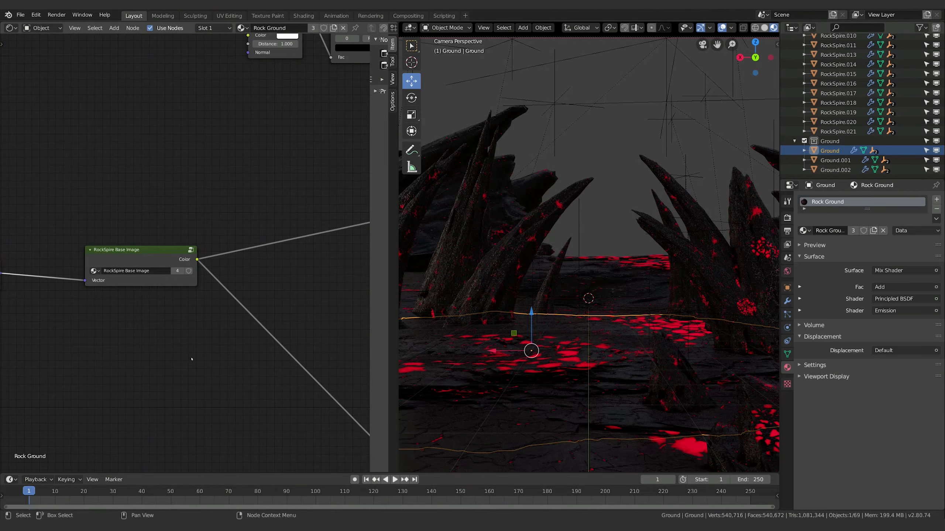
pyautogui.scroll(-6, 192, 359)
pyautogui.moveTo(336, 236); pyautogui.dragTo(122, 267, button='middle')
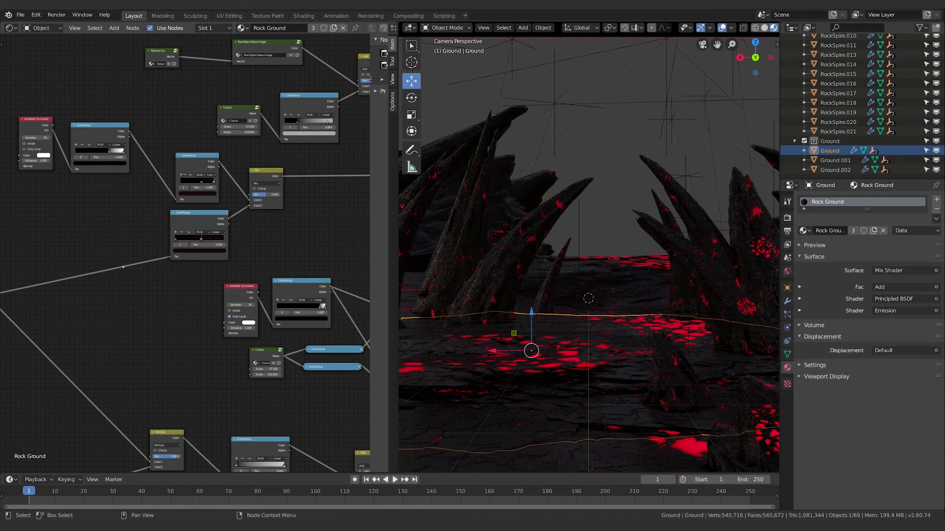
pyautogui.moveTo(340, 202); pyautogui.dragTo(3, 182, button='middle')
pyautogui.click(218, 217)
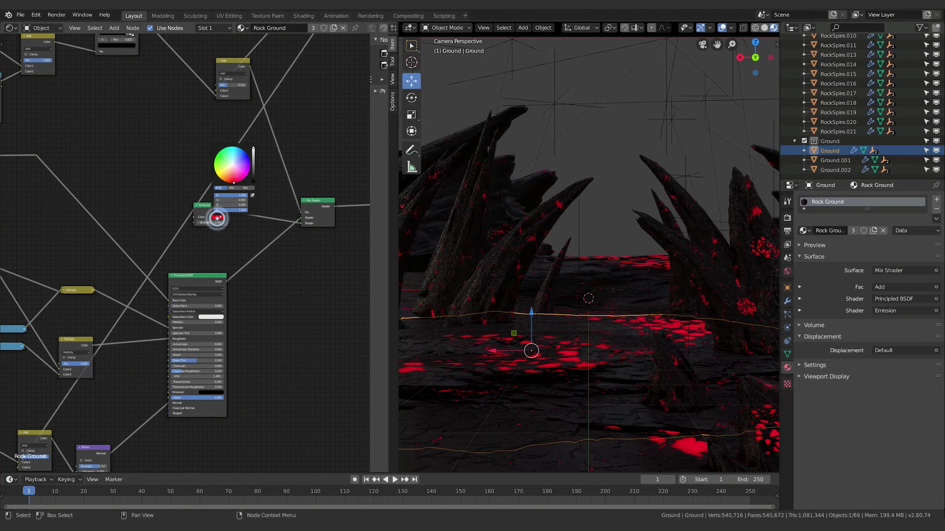
pyautogui.click(243, 148)
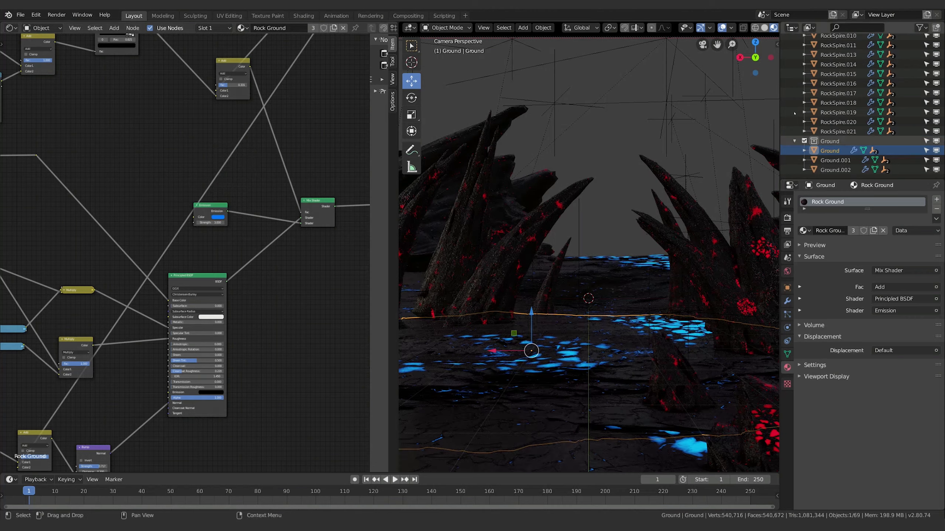
pyautogui.hotkey('ctrl', 'z')
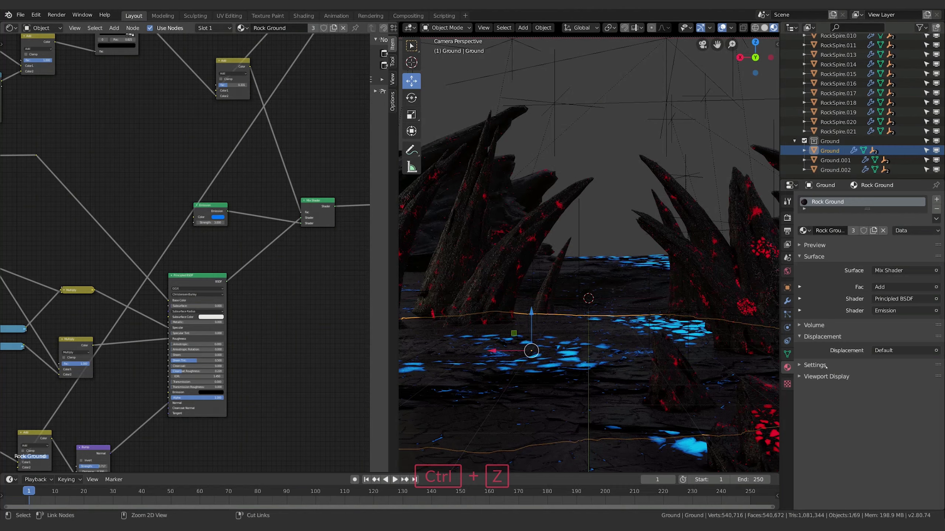
# Examine the Texture Cor and Group Input nodes inside the Rock Ground material's Cracks group, and return to the main node tree
pyautogui.moveTo(85, 337); pyautogui.dragTo(299, 303, button='middle')
pyautogui.moveTo(107, 307); pyautogui.dragTo(193, 297, button='middle')
pyautogui.press('Tab')
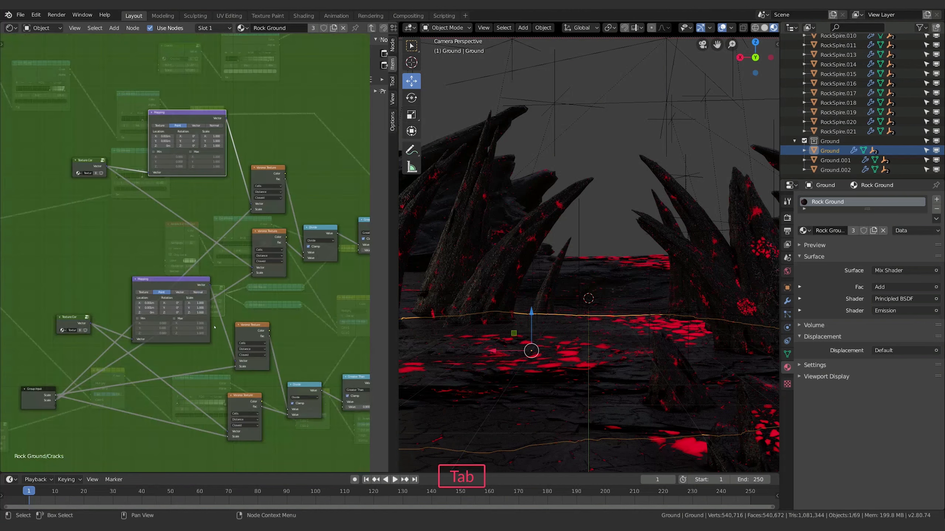
pyautogui.moveTo(65, 322); pyautogui.dragTo(95, 321, button='middle')
pyautogui.click(95, 320)
pyautogui.press('Tab')
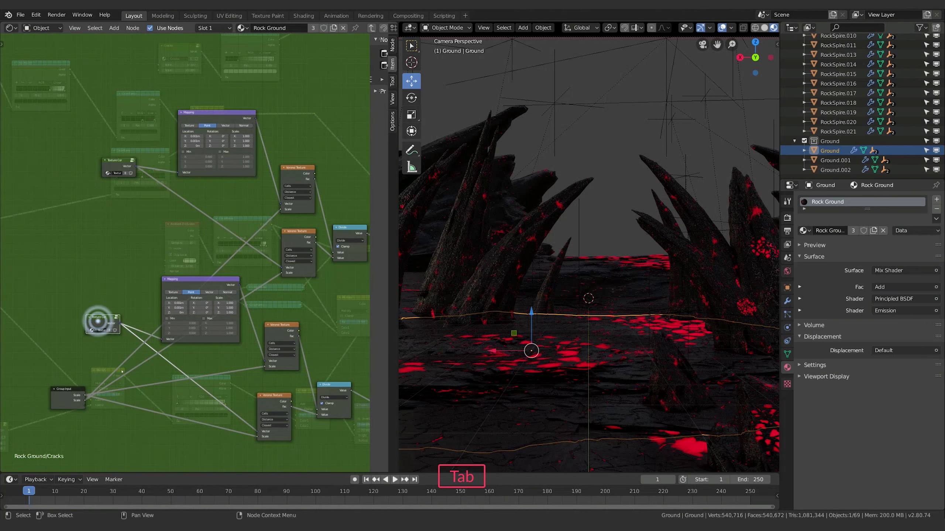
pyautogui.press('Tab')
pyautogui.click(229, 405)
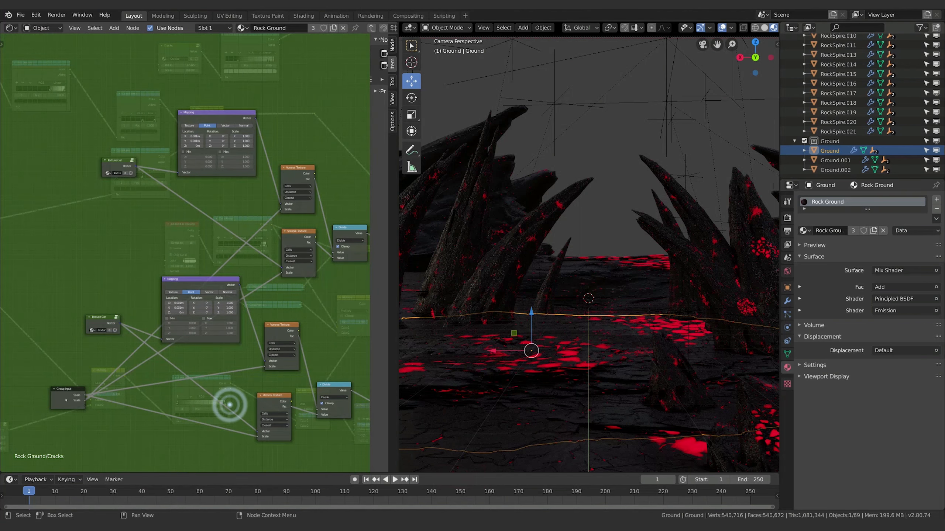
pyautogui.click(63, 396)
pyautogui.press('Tab')
pyautogui.click(136, 332)
pyautogui.moveTo(2, 314); pyautogui.dragTo(250, 395, button='middle')
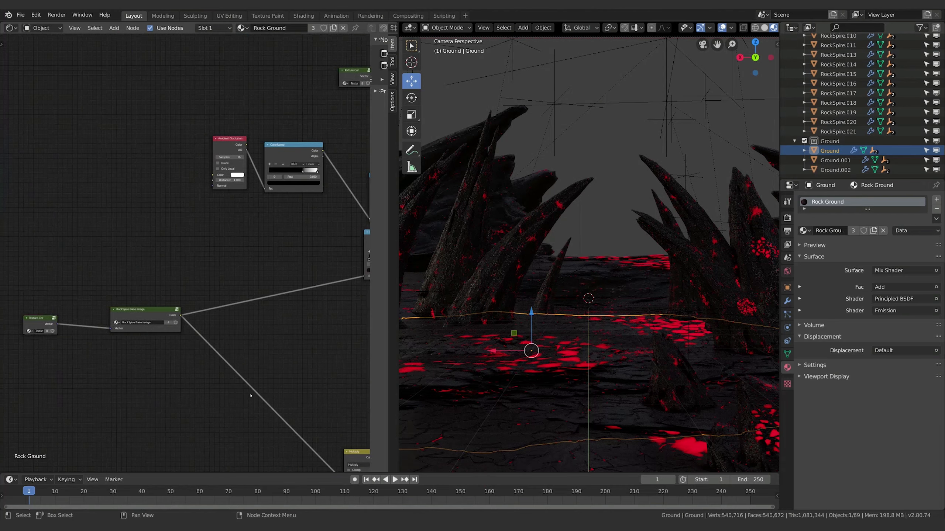
pyautogui.moveTo(329, 310); pyautogui.dragTo(247, 306, button='middle')
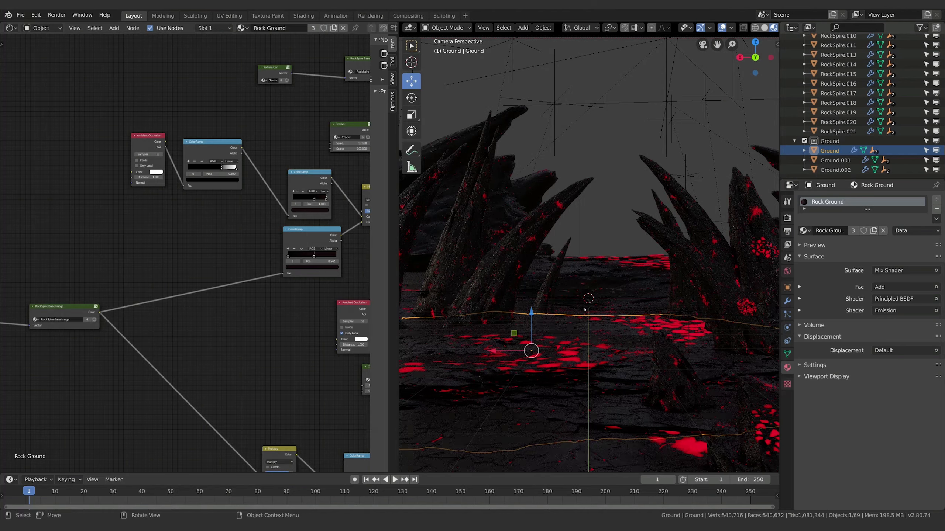
pyautogui.moveTo(85, 386); pyautogui.dragTo(144, 359, button='middle')
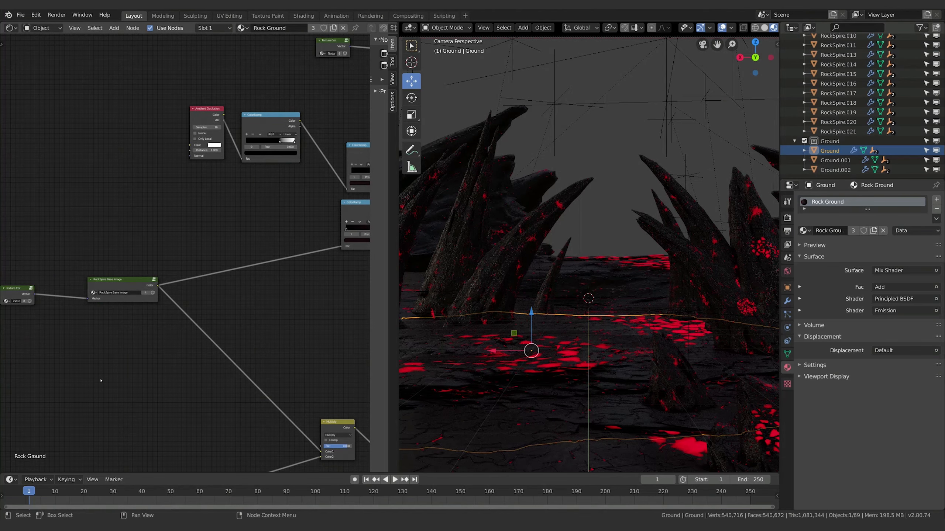
pyautogui.keyDown('ctrl'); pyautogui.hscroll(-3, 118, 395); pyautogui.keyUp('ctrl')
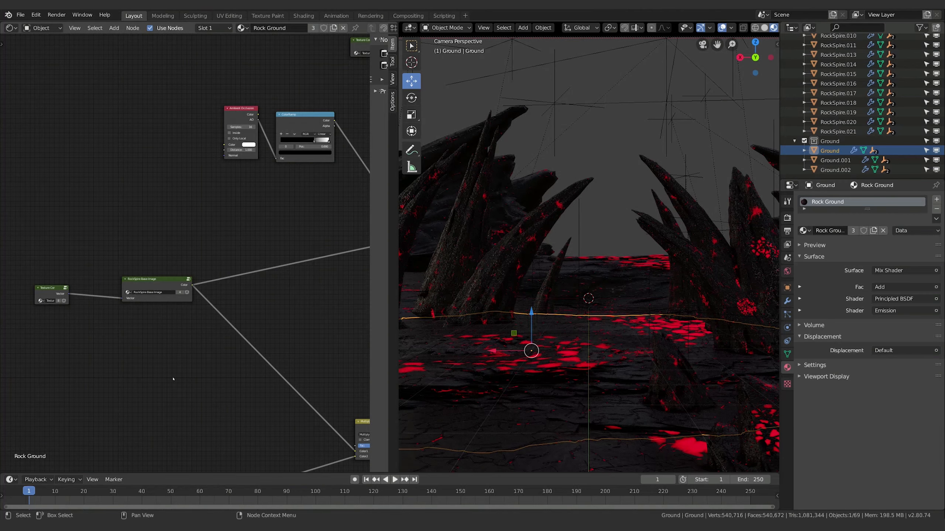
pyautogui.moveTo(251, 452); pyautogui.dragTo(161, 365, button='middle')
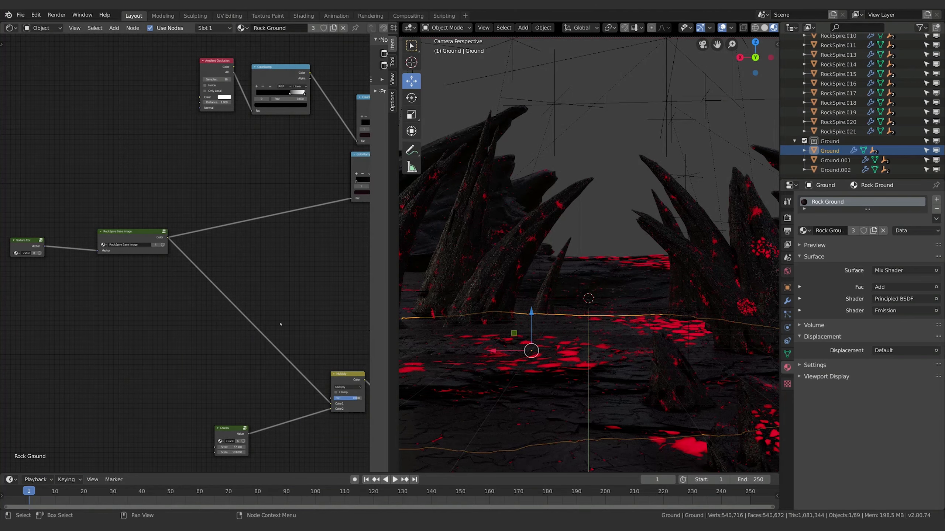
pyautogui.moveTo(226, 316); pyautogui.dragTo(228, 274, button='middle')
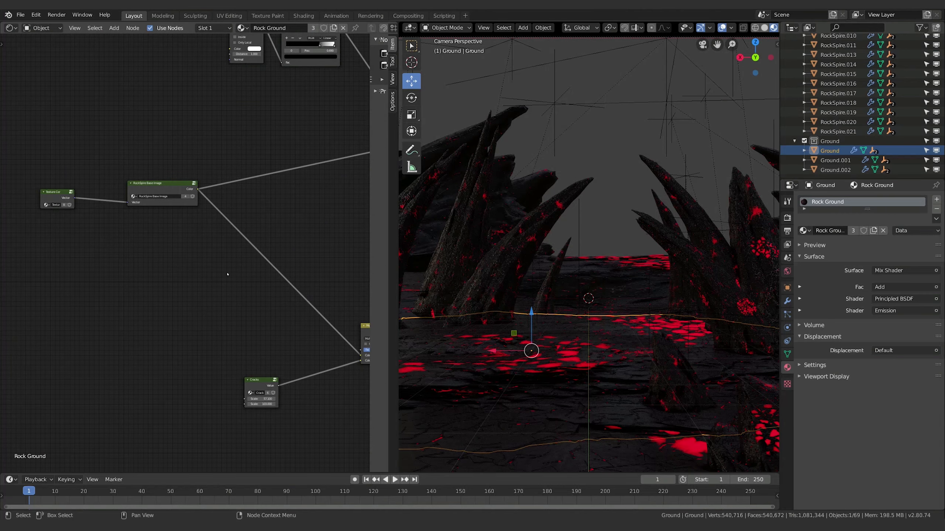
pyautogui.moveTo(277, 318); pyautogui.dragTo(238, 332, button='middle')
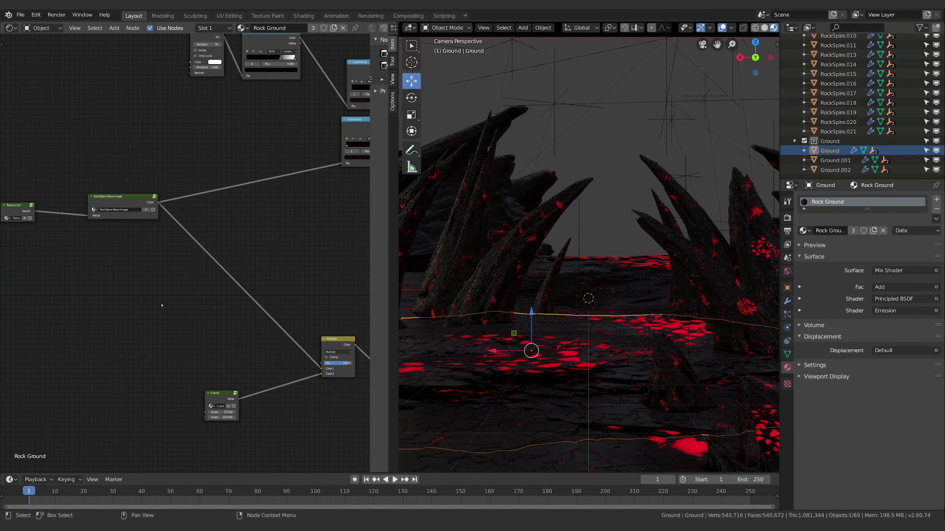
pyautogui.moveTo(142, 313); pyautogui.dragTo(198, 361, button='middle')
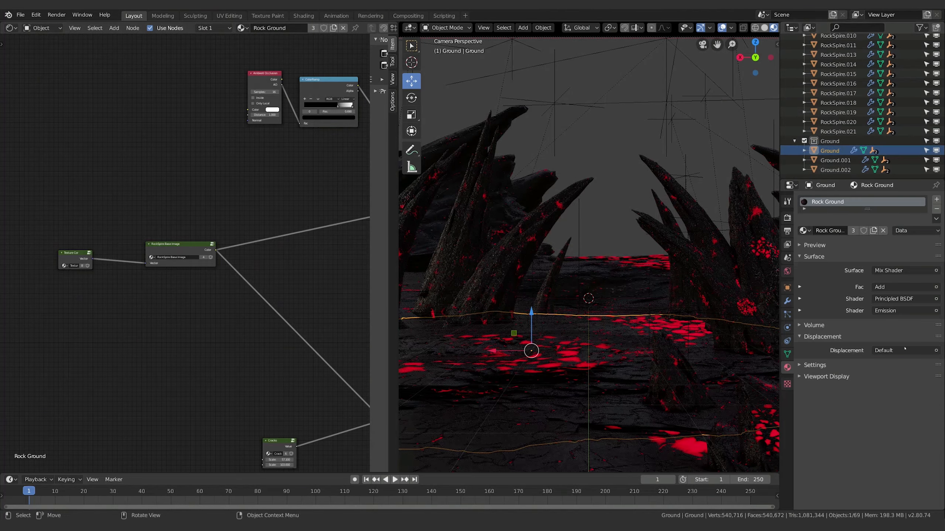
# Make the Texture Cor group feeding RockSpire Base Image a single-user copy and check it in the list of node groups
pyautogui.scroll(3, 179, 384)
pyautogui.moveTo(178, 383); pyautogui.dragTo(152, 357, button='middle')
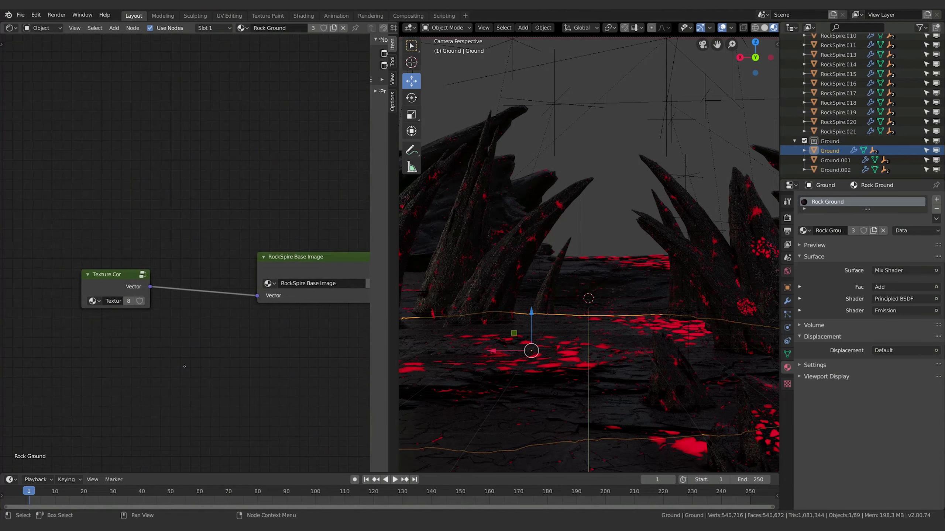
pyautogui.scroll(1, 120, 304)
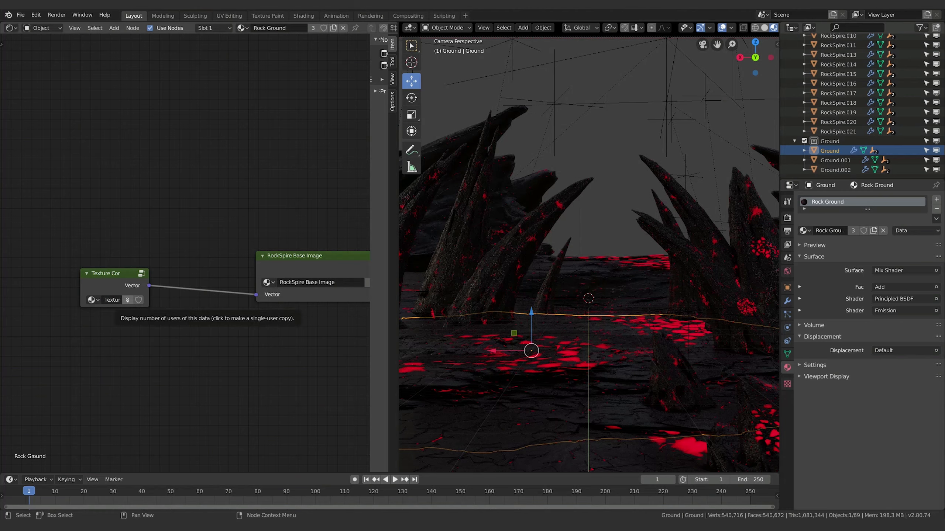
pyautogui.click(128, 301)
pyautogui.click(102, 278)
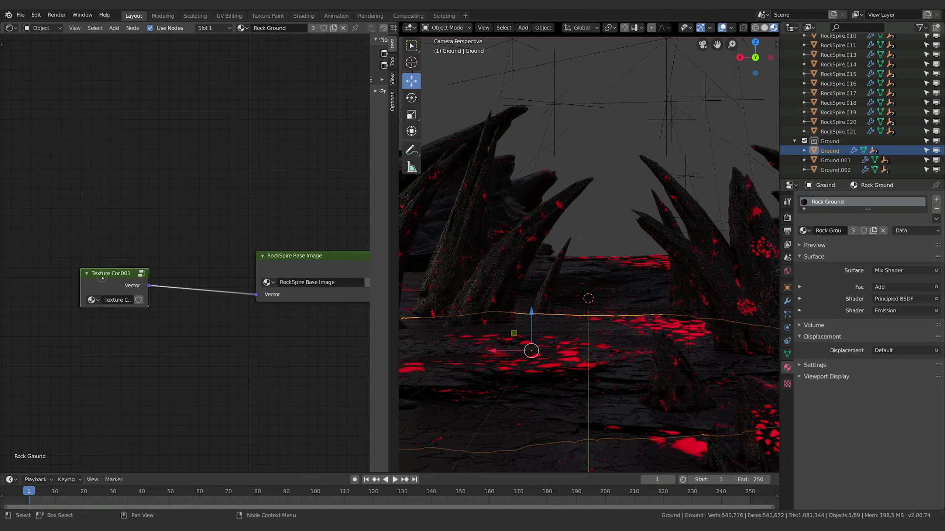
pyautogui.click(93, 300)
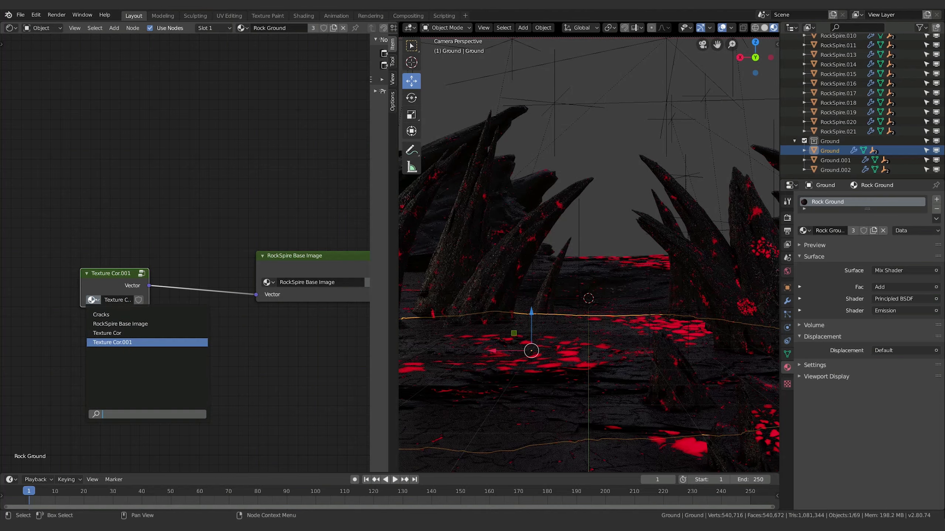
pyautogui.click(106, 274)
# Rename the copied texture coordinate group as Ground Texture Cord
pyautogui.click(116, 299)
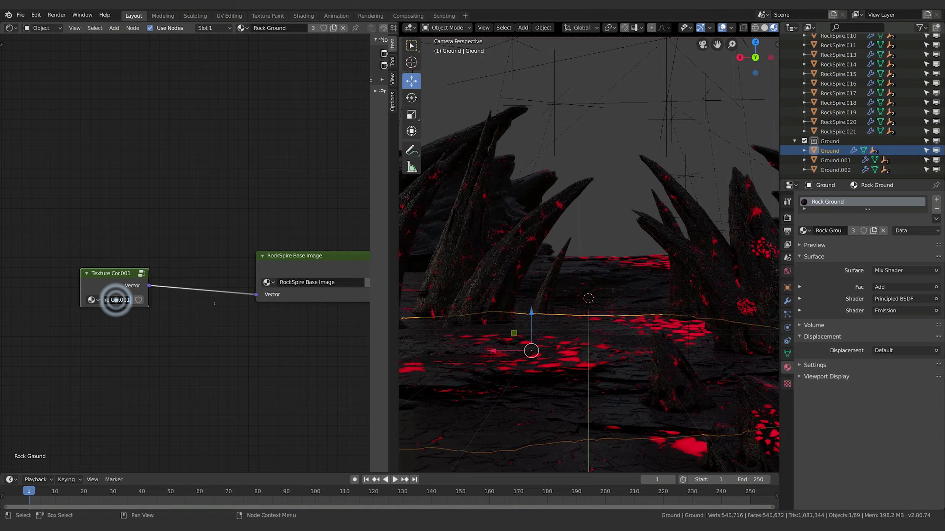
pyautogui.write('Greoun')
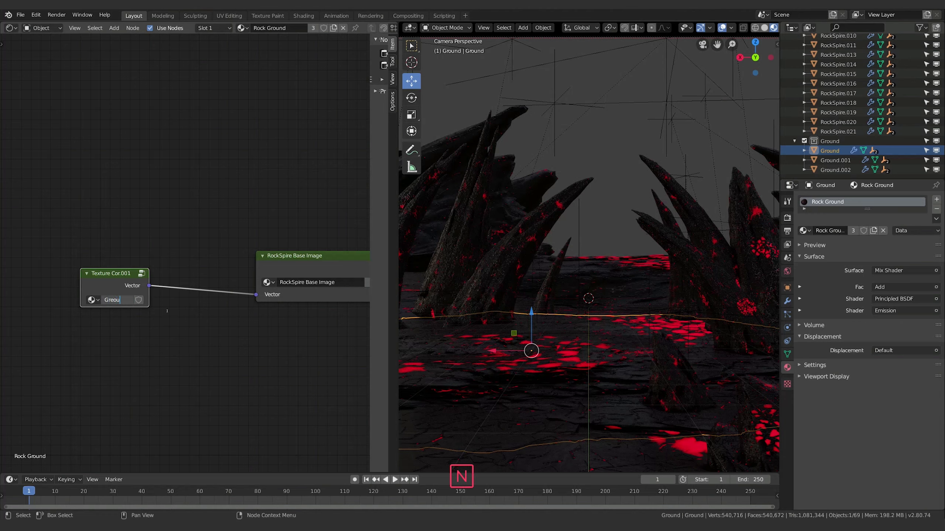
pyautogui.press('BackSpace')
pyautogui.press('BackSpace')
pyautogui.press('BackSpace')
pyautogui.press('BackSpace')
pyautogui.write('ound Textu')
pyautogui.write('re')
pyautogui.press('Return')
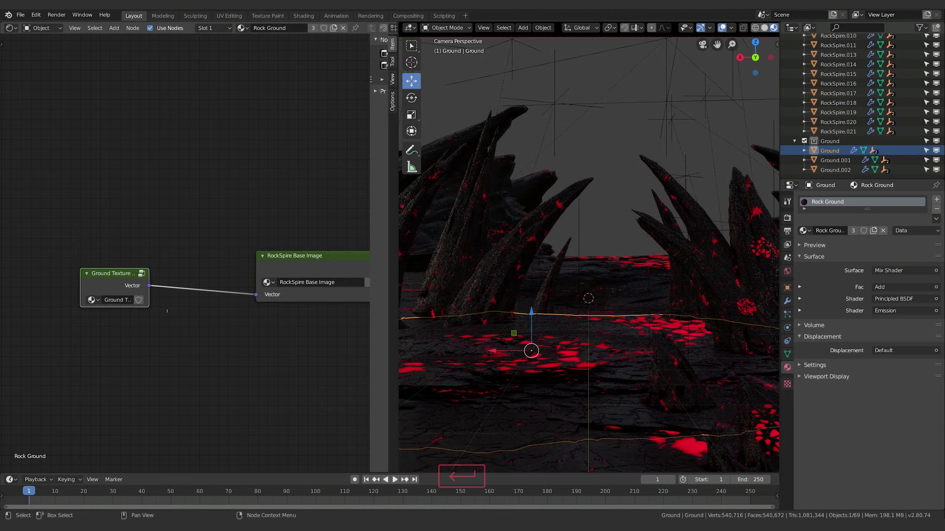
# Look through the available node groups for the coordinate node and keep Ground Texture Cord assigned
pyautogui.click(93, 300)
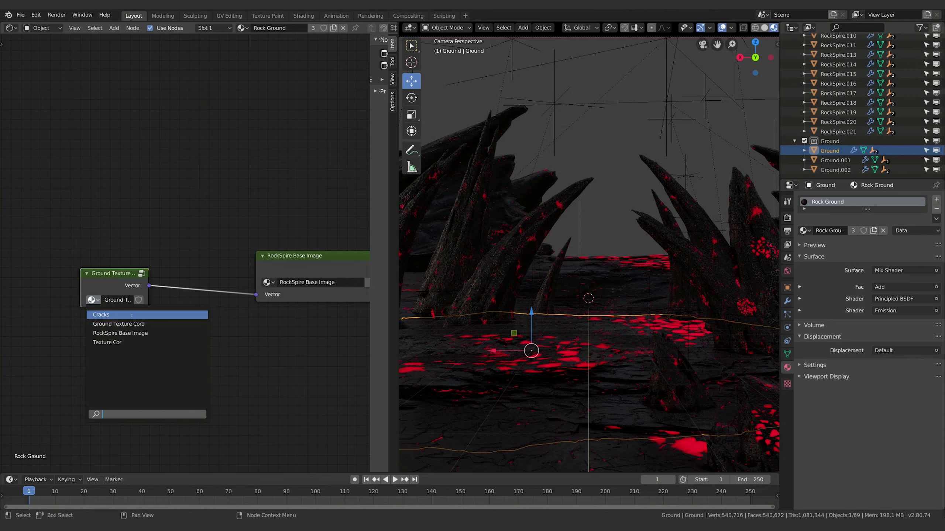
pyautogui.press('Down')
pyautogui.press('Down')
pyautogui.press('Down')
pyautogui.press('Up')
pyautogui.press('Down')
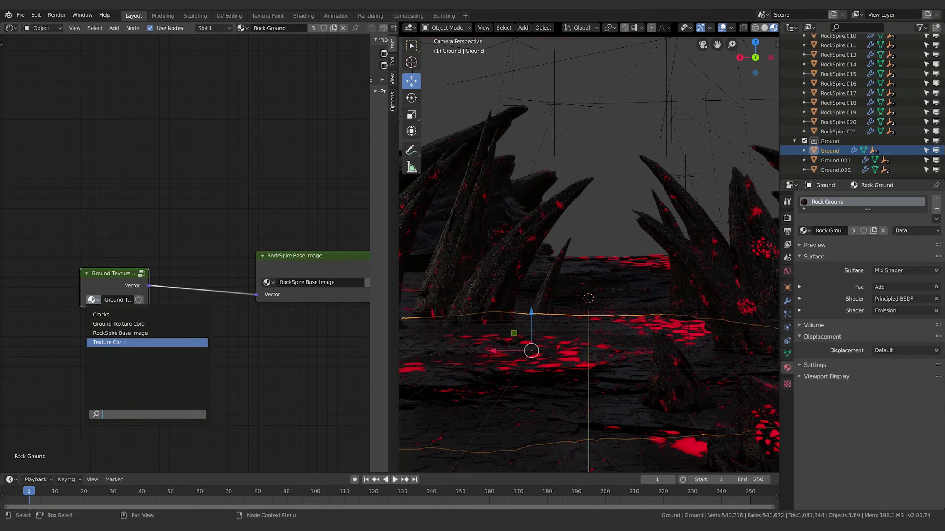
pyautogui.press('Up')
pyautogui.click(130, 325)
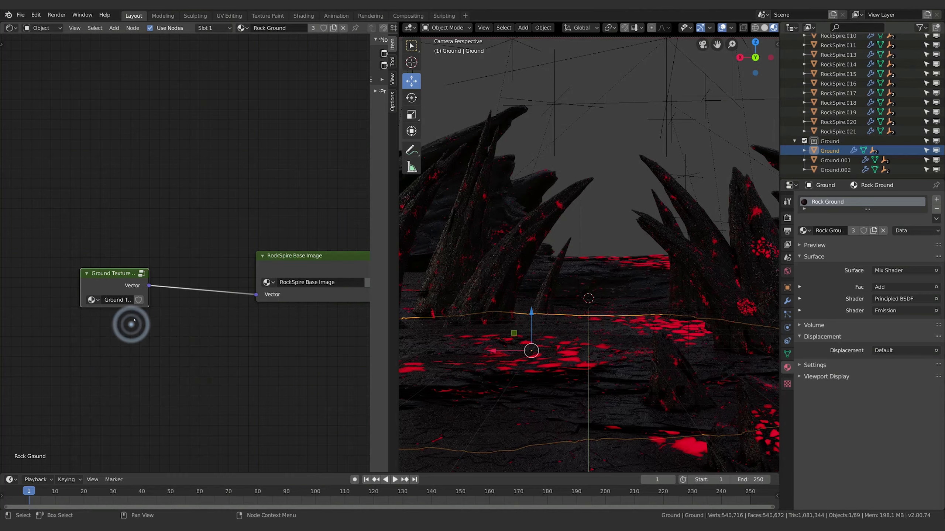
pyautogui.moveTo(350, 372); pyautogui.dragTo(108, 266, button='middle')
pyautogui.scroll(-2, 229, 380)
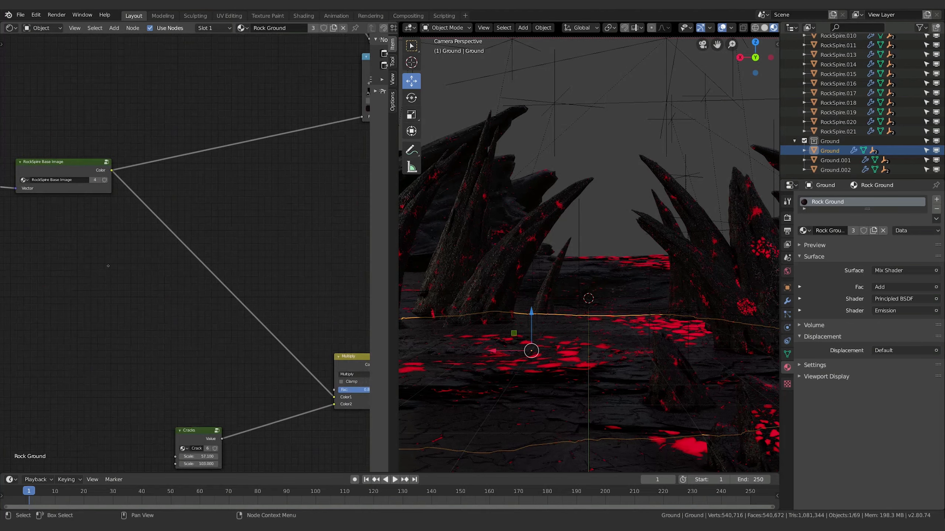
pyautogui.moveTo(175, 374); pyautogui.dragTo(372, 376, button='middle')
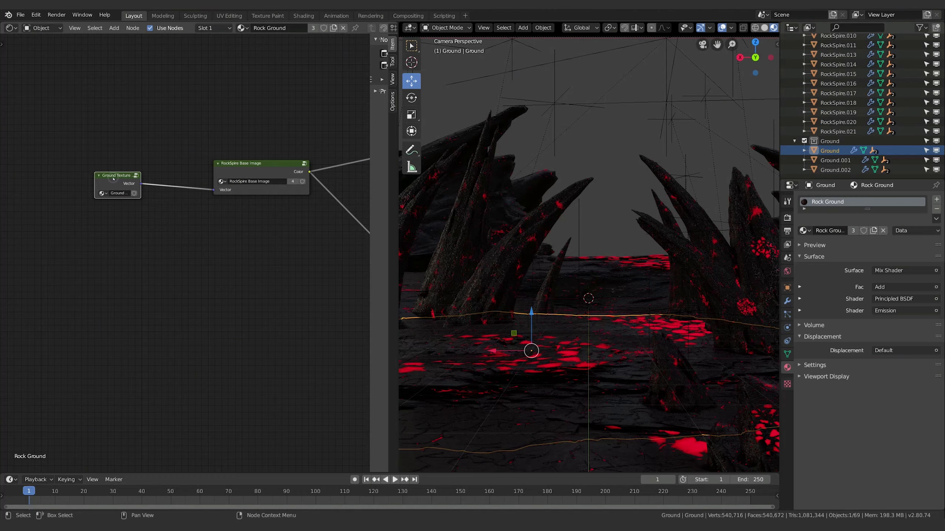
pyautogui.moveTo(318, 169); pyautogui.dragTo(273, 296, button='middle')
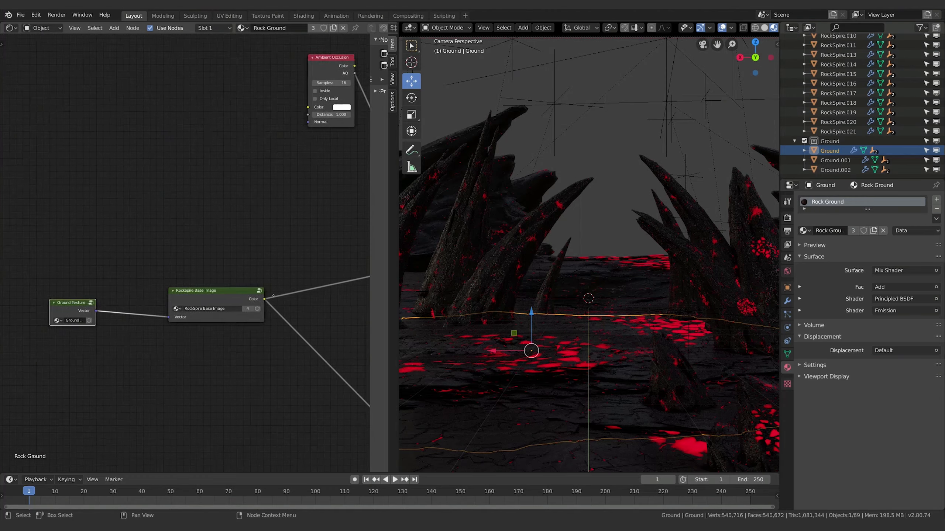
# Assign the Ground Texture Cord group to the Texture Cor node feeding the upper RockSpire Base Image
pyautogui.moveTo(131, 314); pyautogui.dragTo(166, 301, button='middle')
pyautogui.moveTo(106, 270); pyautogui.dragTo(111, 329, button='middle')
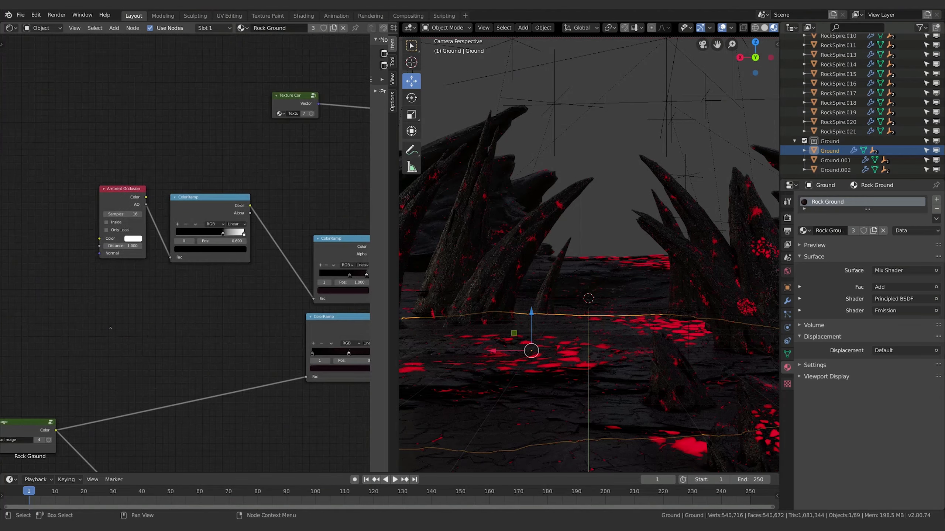
pyautogui.moveTo(323, 145); pyautogui.dragTo(185, 270, button='middle')
pyautogui.click(179, 244)
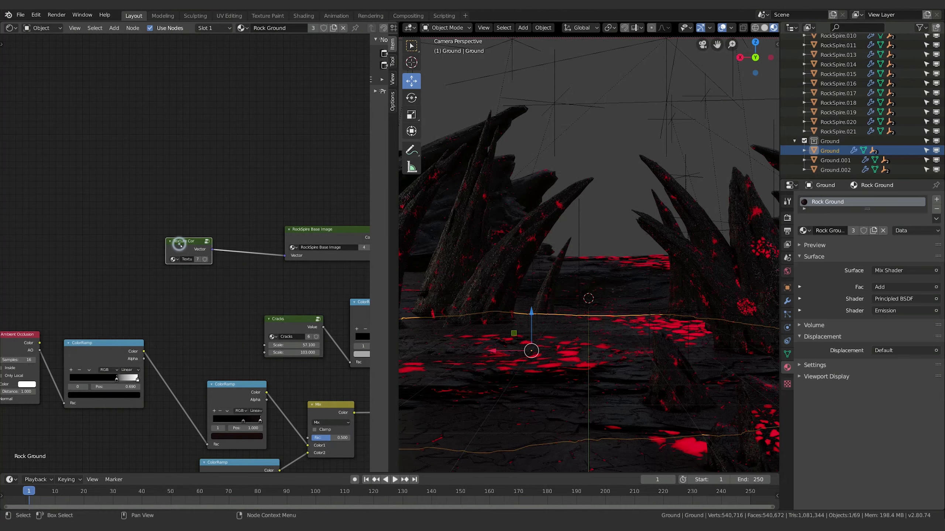
pyautogui.click(174, 259)
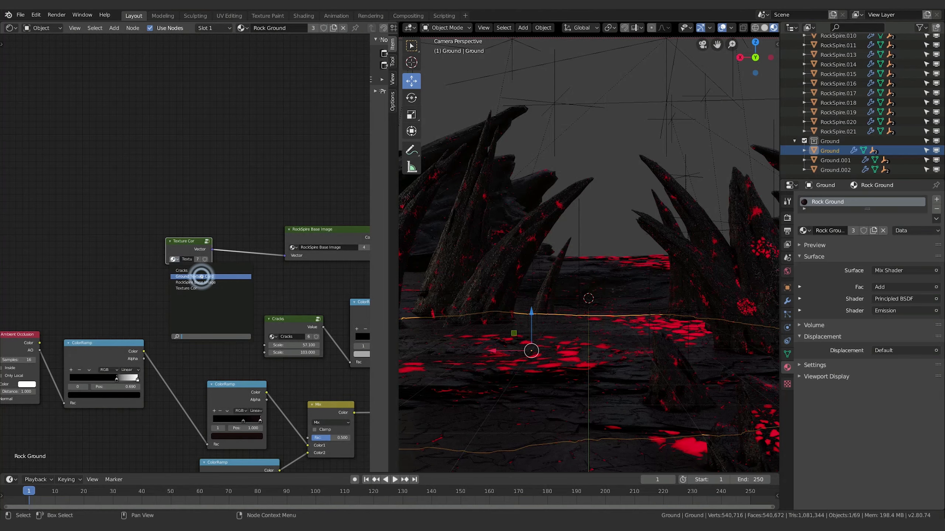
pyautogui.click(202, 283)
# Assign Ground Texture Cord to the Texture Cor node that feeds the Voronoi and Musgrave textures
pyautogui.moveTo(285, 281); pyautogui.dragTo(96, 266, button='middle')
pyautogui.scroll(-4, 224, 404)
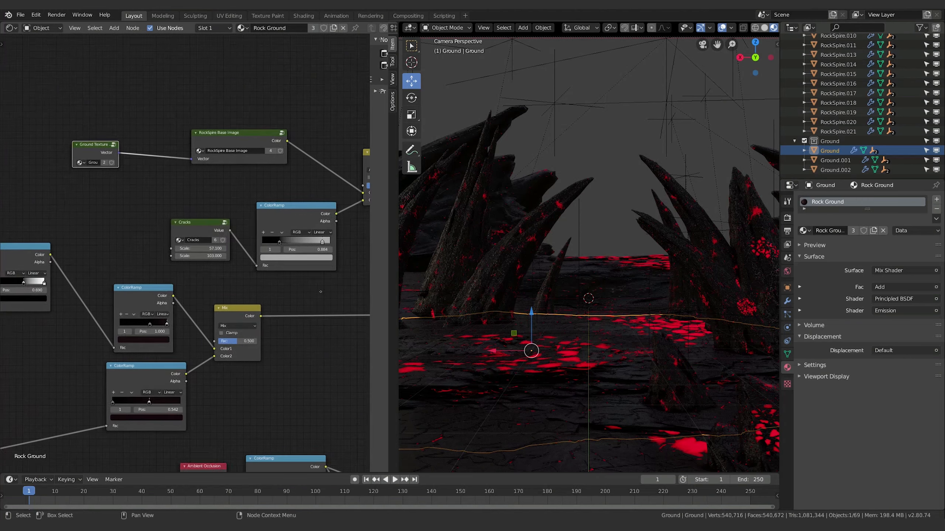
pyautogui.moveTo(306, 366); pyautogui.dragTo(133, 299, button='middle')
pyautogui.moveTo(367, 162); pyautogui.dragTo(351, 339, button='middle')
pyautogui.moveTo(72, 172); pyautogui.dragTo(119, 209, button='middle')
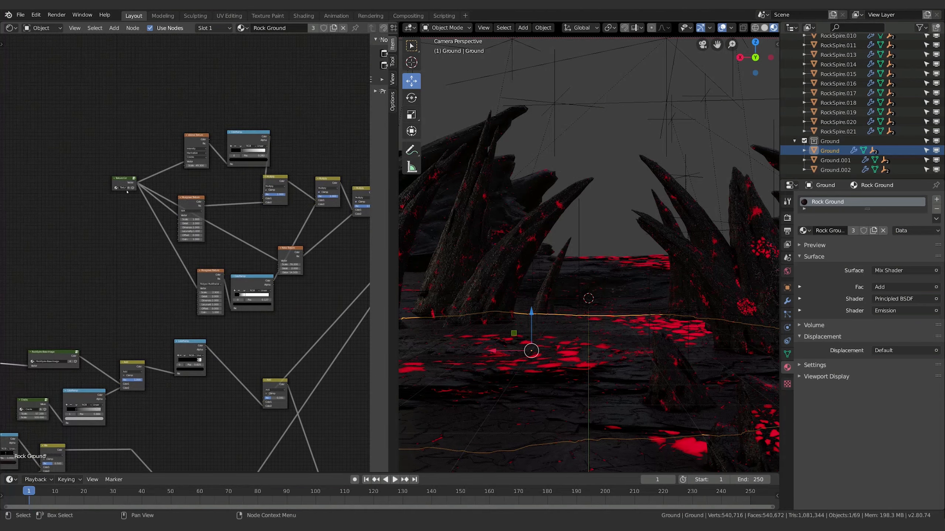
pyautogui.scroll(4, 230, 308)
pyautogui.click(231, 309)
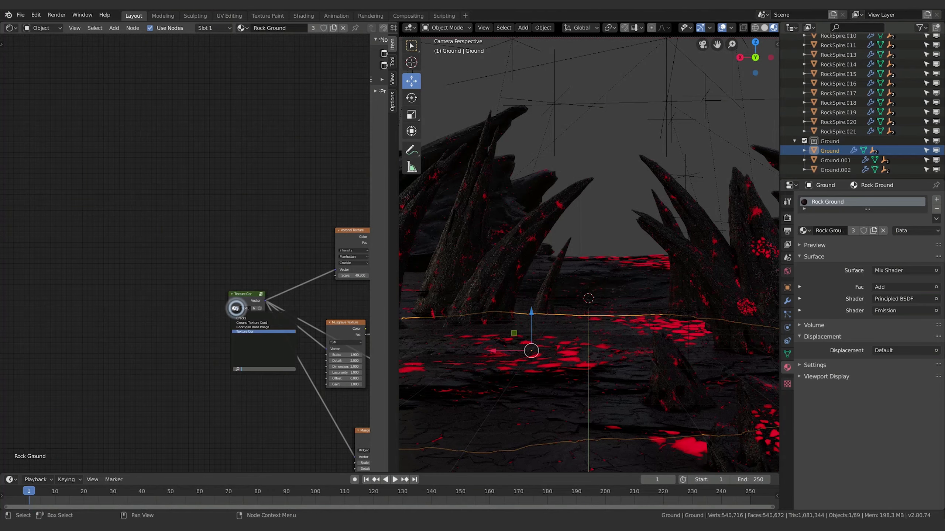
pyautogui.click(256, 323)
# Make the Cracks group that feeds the lower Multiply node a single-user copy
pyautogui.moveTo(209, 414); pyautogui.dragTo(215, 149, button='middle')
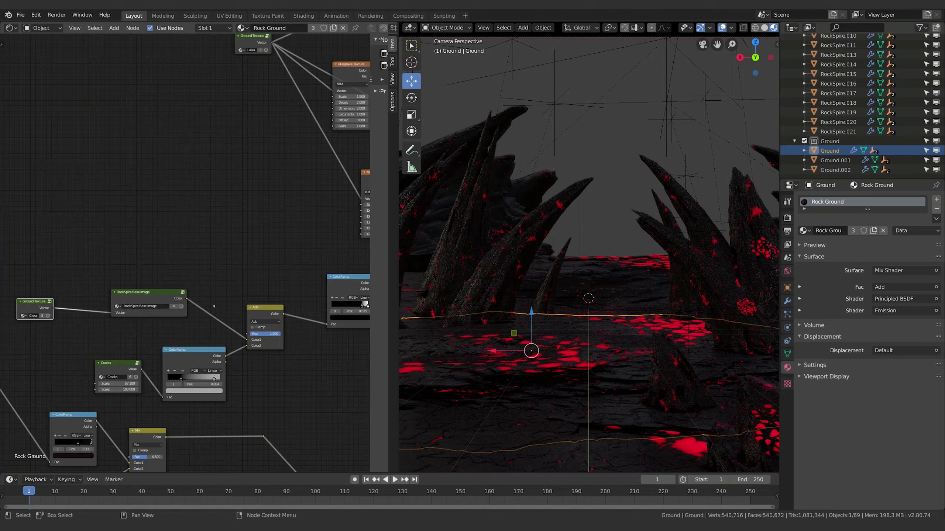
pyautogui.moveTo(210, 266); pyautogui.dragTo(302, 152, button='middle')
pyautogui.moveTo(283, 387); pyautogui.dragTo(319, 171, button='middle')
pyautogui.moveTo(240, 330); pyautogui.dragTo(279, 280, button='middle')
pyautogui.moveTo(129, 281); pyautogui.dragTo(272, 219, button='middle')
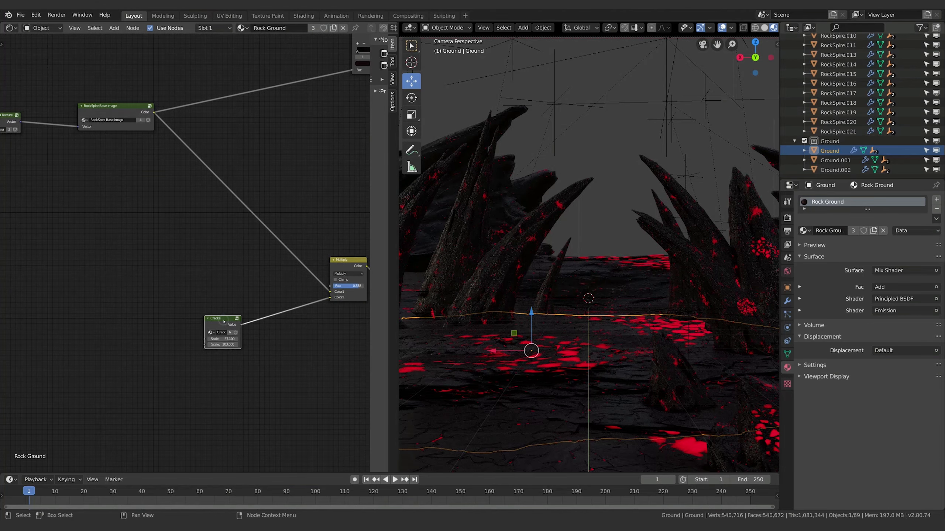
pyautogui.moveTo(229, 324); pyautogui.dragTo(197, 336, button='middle')
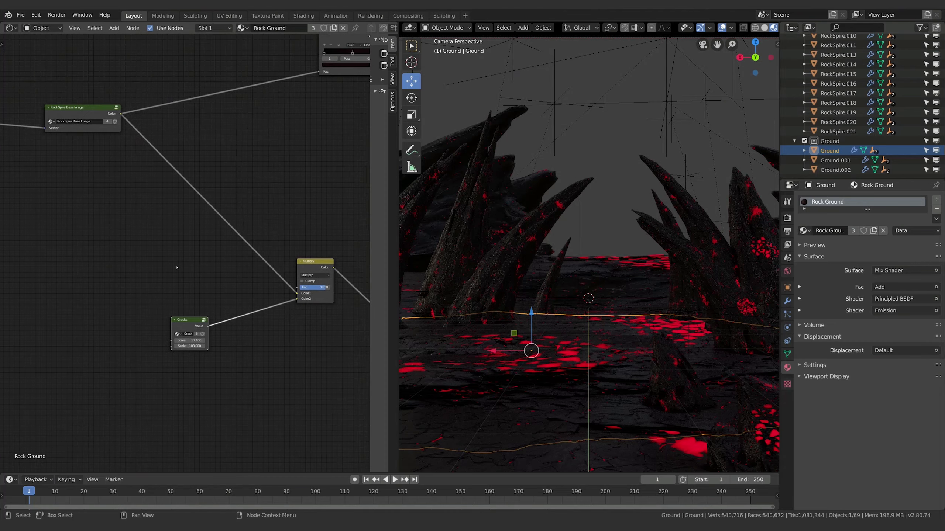
pyautogui.click(197, 335)
pyautogui.moveTo(249, 353); pyautogui.dragTo(245, 338, button='middle')
pyautogui.scroll(7, 245, 347)
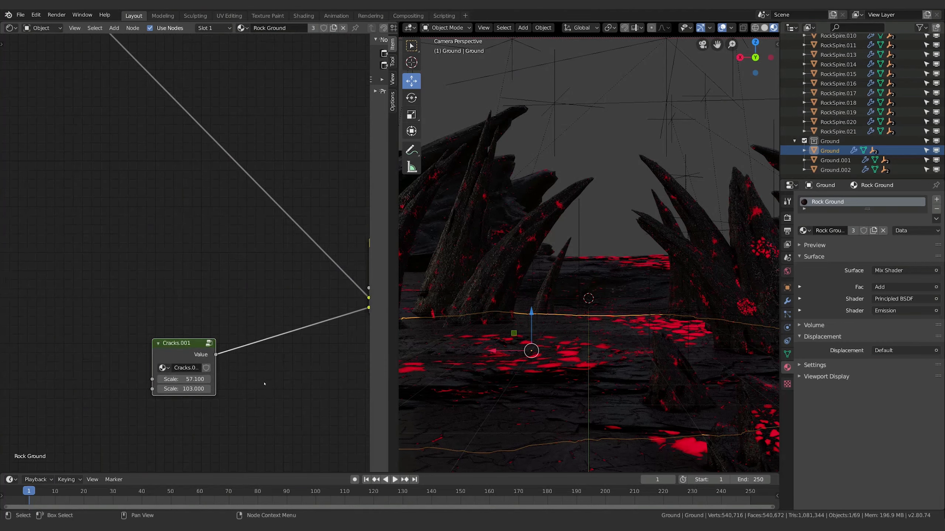
# Rename the copied cracks group as Ground Cracks
pyautogui.moveTo(264, 384); pyautogui.dragTo(278, 319, button='middle')
pyautogui.click(201, 304)
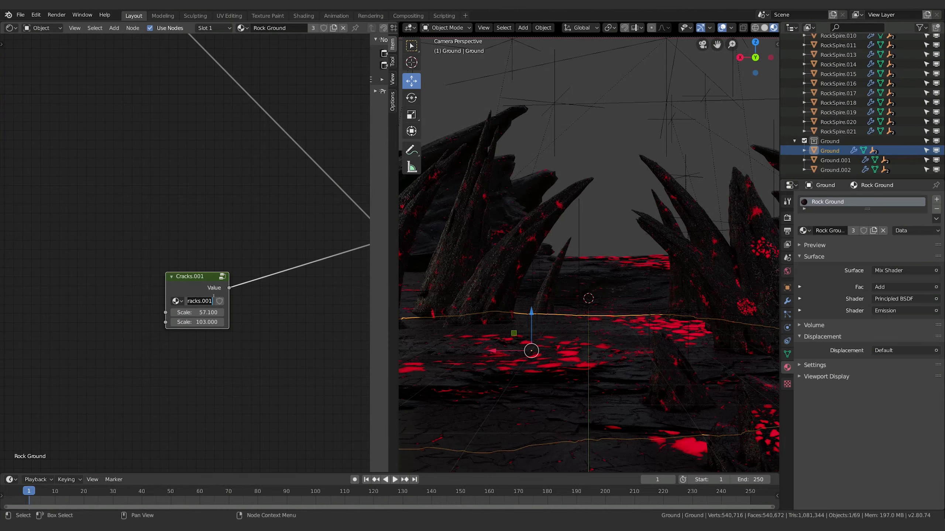
pyautogui.write('Ground Gr')
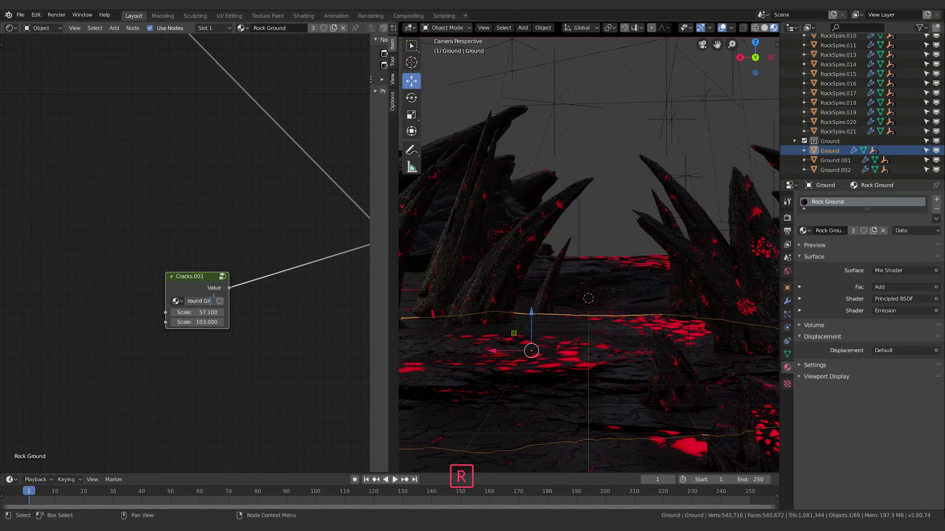
pyautogui.press('Left')
pyautogui.write('Cr')
pyautogui.press('Return')
# Replace both Texture Cor nodes inside the Ground Cracks group with Ground Texture Cord, and return to the main node tree
pyautogui.press('Tab')
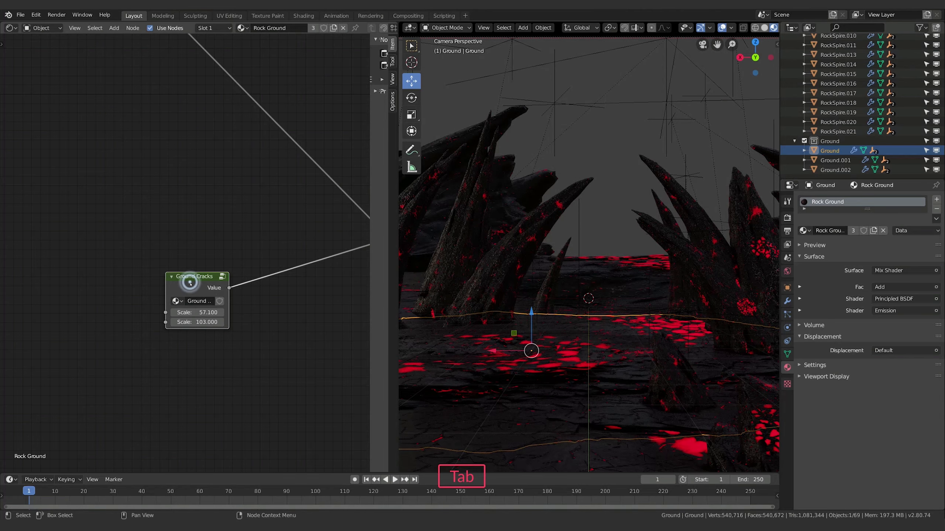
pyautogui.click(219, 338)
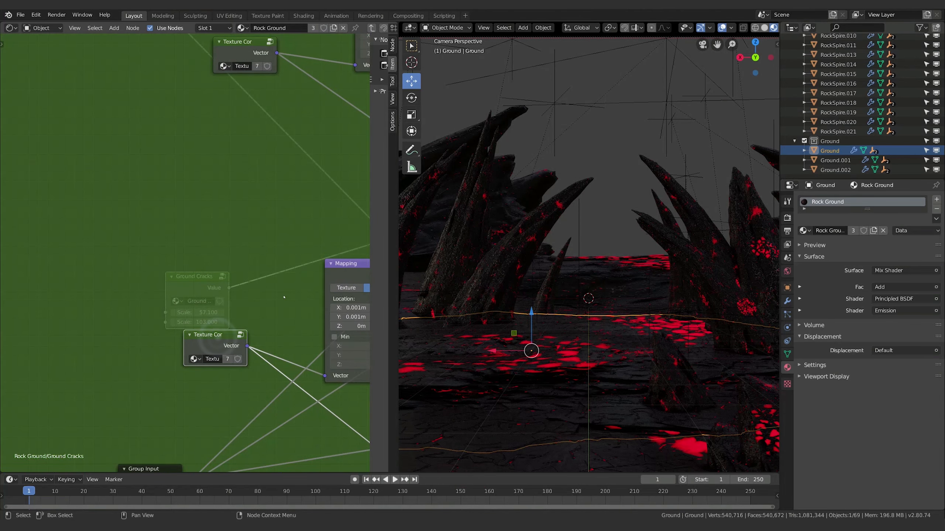
pyautogui.moveTo(284, 297); pyautogui.dragTo(235, 302, button='middle')
pyautogui.click(143, 363)
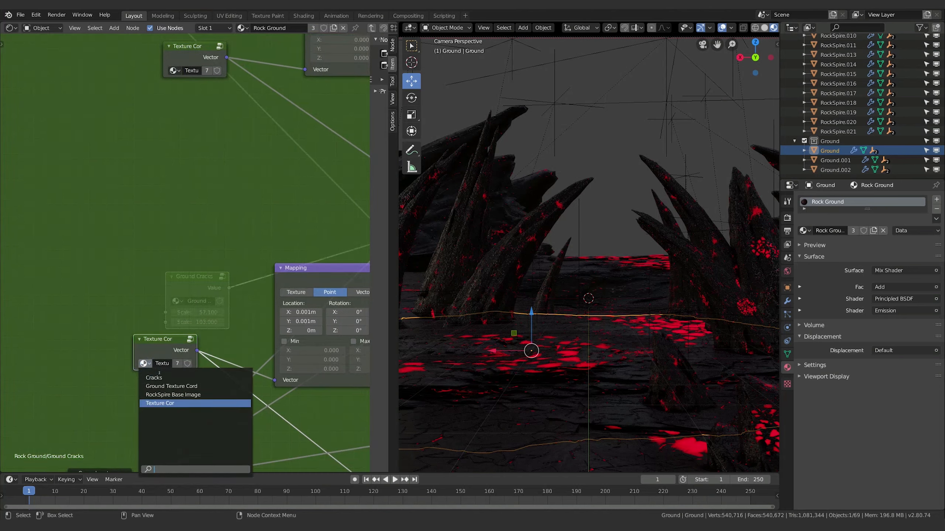
pyautogui.click(174, 385)
pyautogui.moveTo(167, 78); pyautogui.dragTo(168, 227, button='middle')
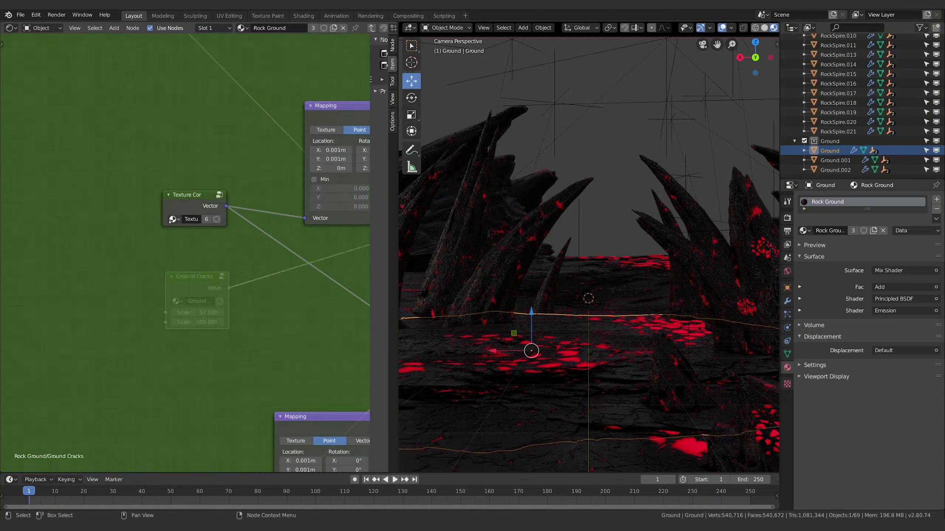
pyautogui.click(172, 219)
pyautogui.click(192, 245)
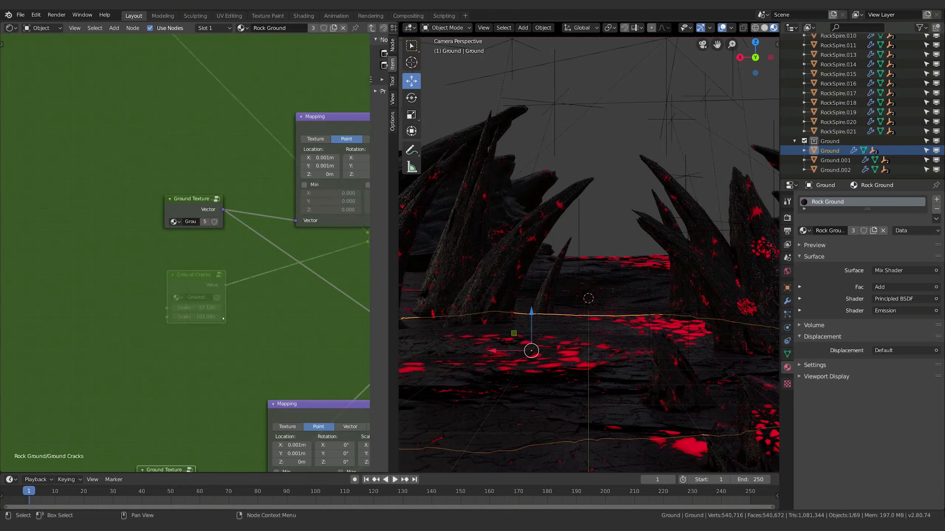
pyautogui.scroll(-4, 224, 327)
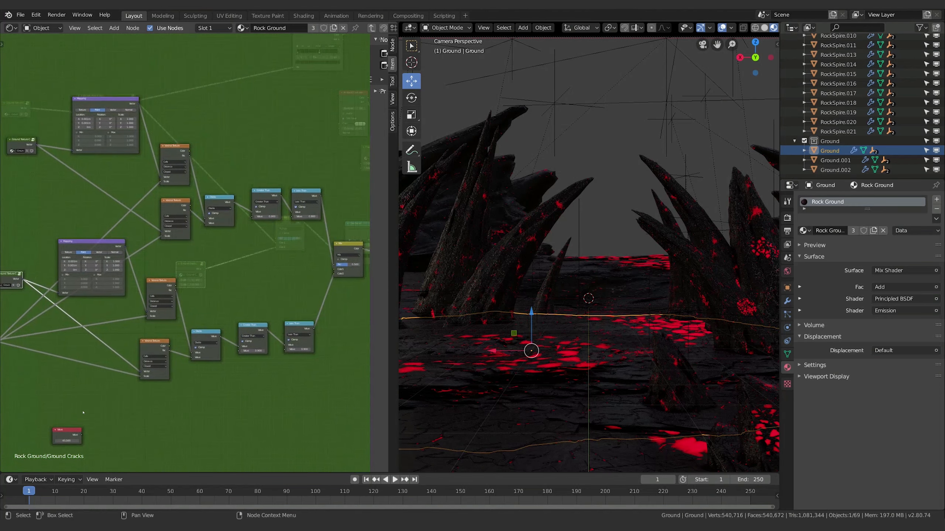
pyautogui.press('Tab')
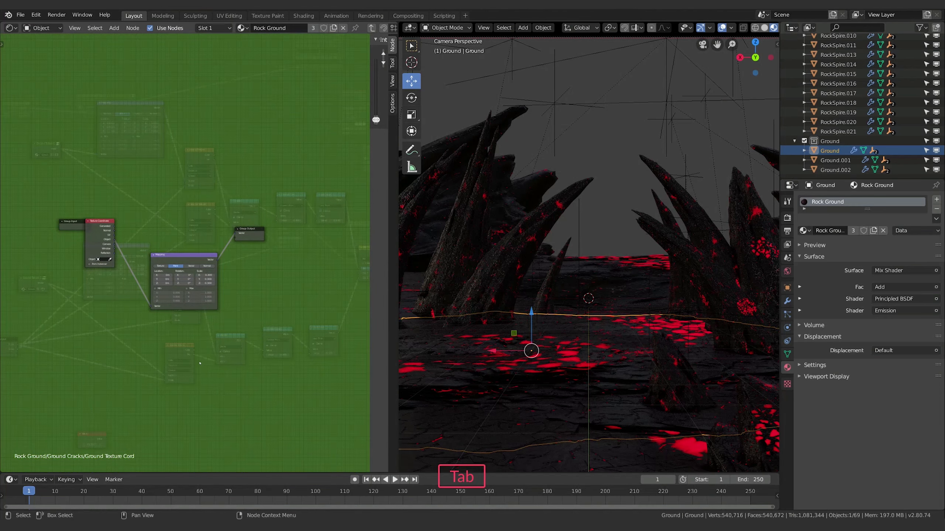
pyautogui.press('Tab')
pyautogui.press('Tab')
# Assign Ground Cracks to the Cracks node feeding the two collapsed ColorRamps, and check the coordinate node inside the group
pyautogui.moveTo(296, 305); pyautogui.dragTo(132, 403, button='middle')
pyautogui.click(225, 253)
pyautogui.scroll(4, 220, 246)
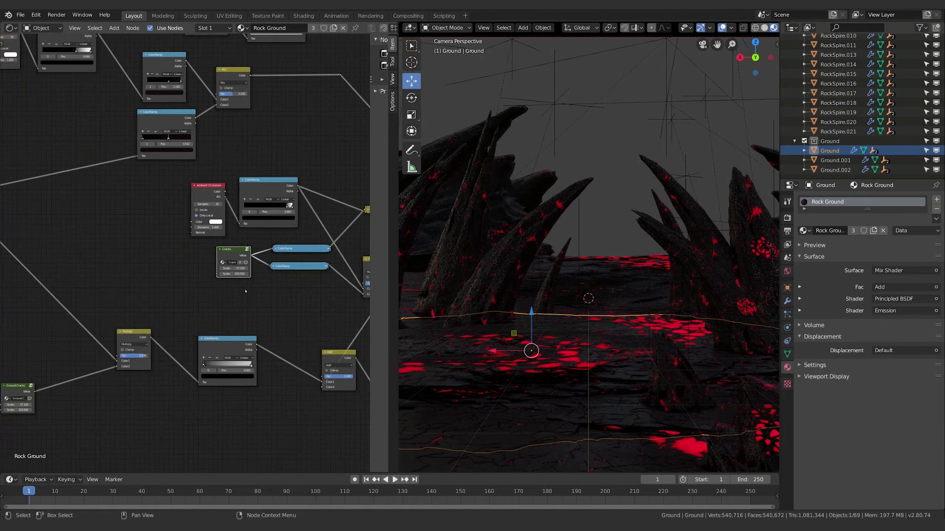
pyautogui.click(216, 284)
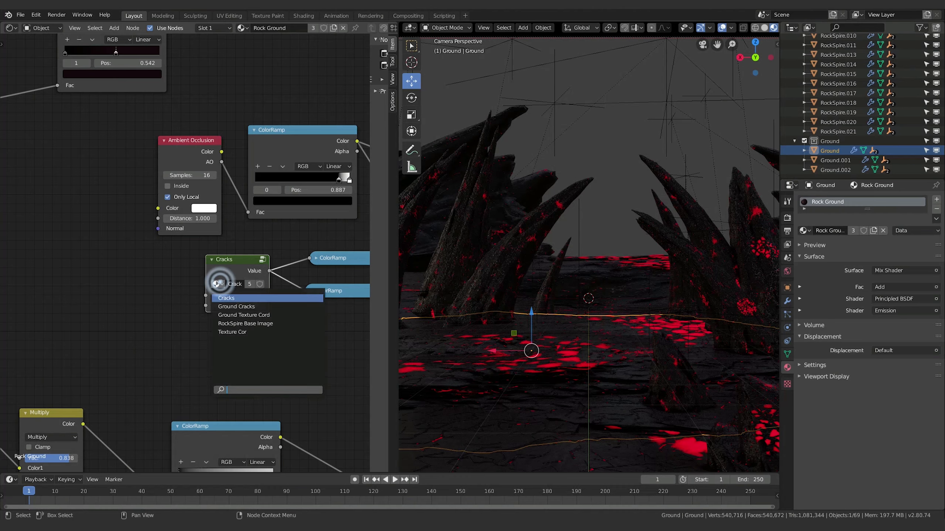
pyautogui.click(241, 304)
pyautogui.press('Tab')
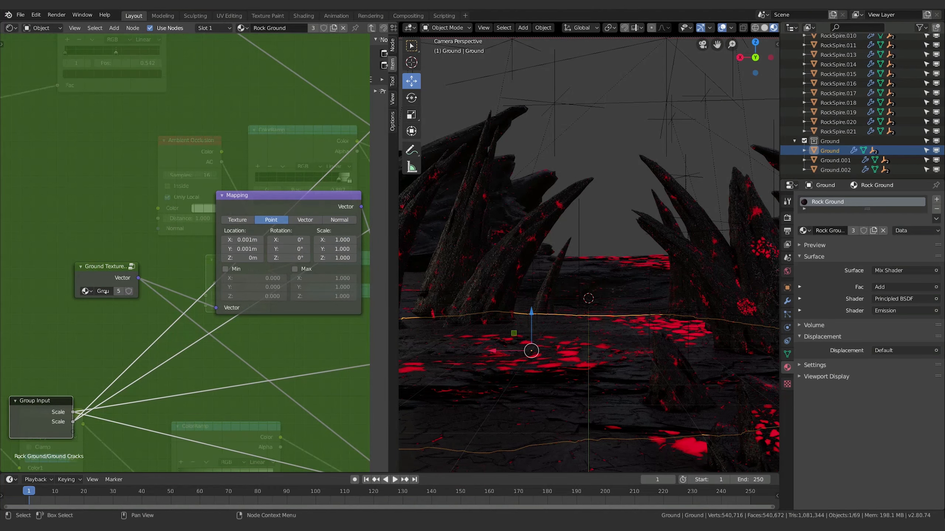
pyautogui.press('Tab')
# Assign Ground Cracks to the Cracks node whose ColorRamp feeds the Add node below the upper RockSpire Base Image
pyautogui.scroll(-3, 268, 170)
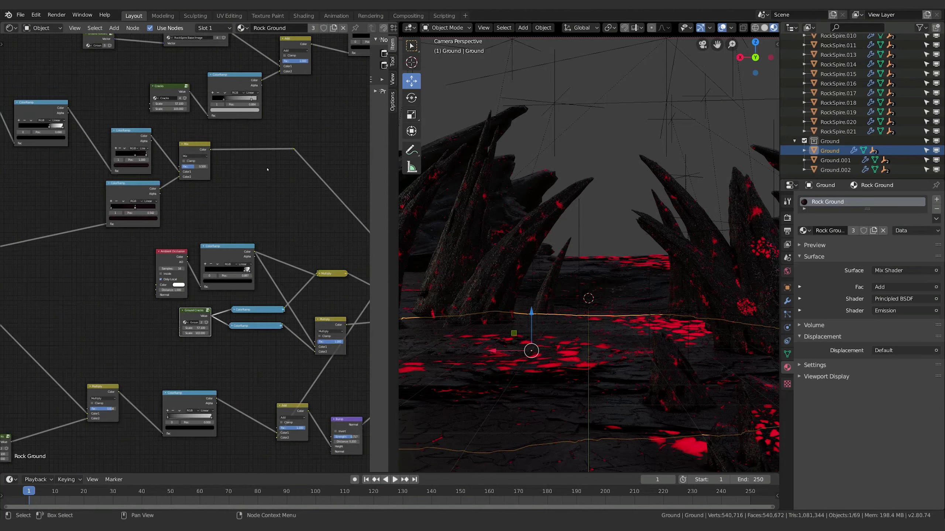
pyautogui.scroll(2, 268, 170)
pyautogui.moveTo(110, 84); pyautogui.dragTo(152, 240, button='middle')
pyautogui.click(153, 241)
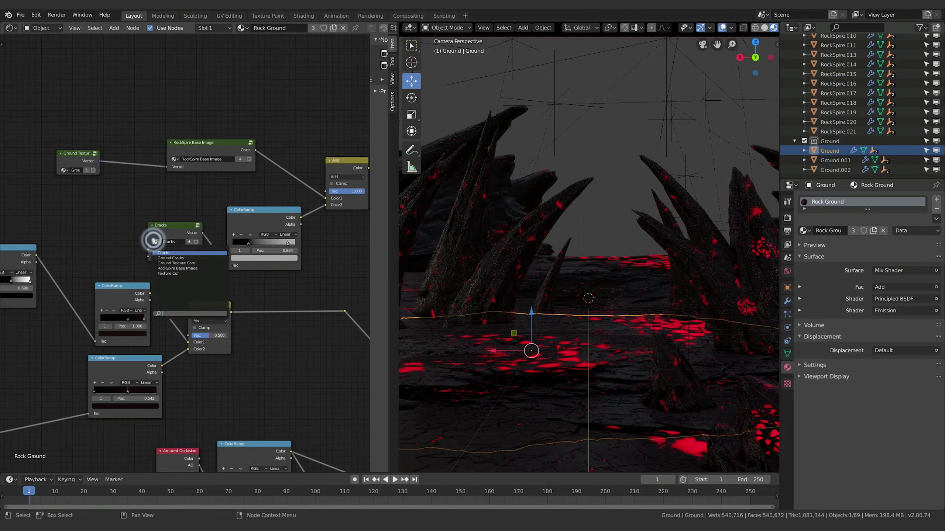
pyautogui.click(191, 258)
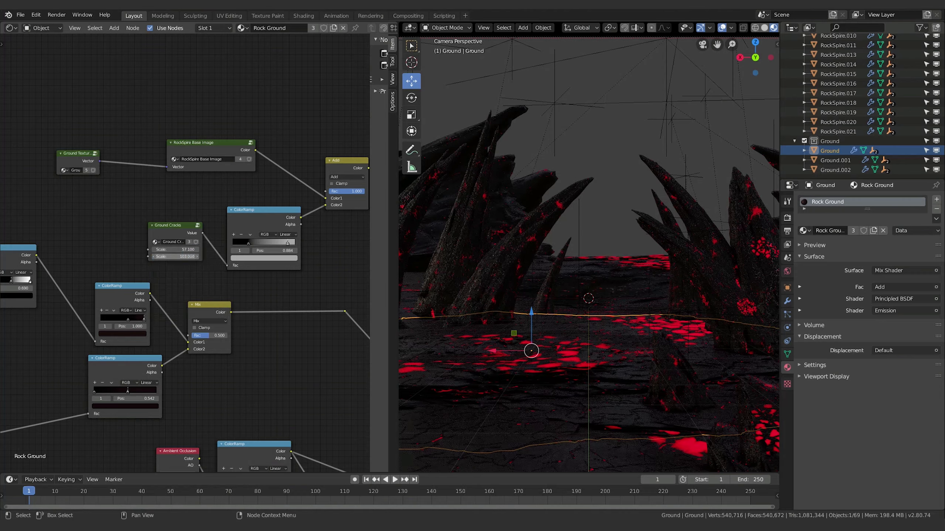
# Check which node group is assigned to the coordinate node feeding the upper RockSpire Base Image
pyautogui.moveTo(82, 194); pyautogui.dragTo(160, 254, button='middle')
pyautogui.click(149, 215)
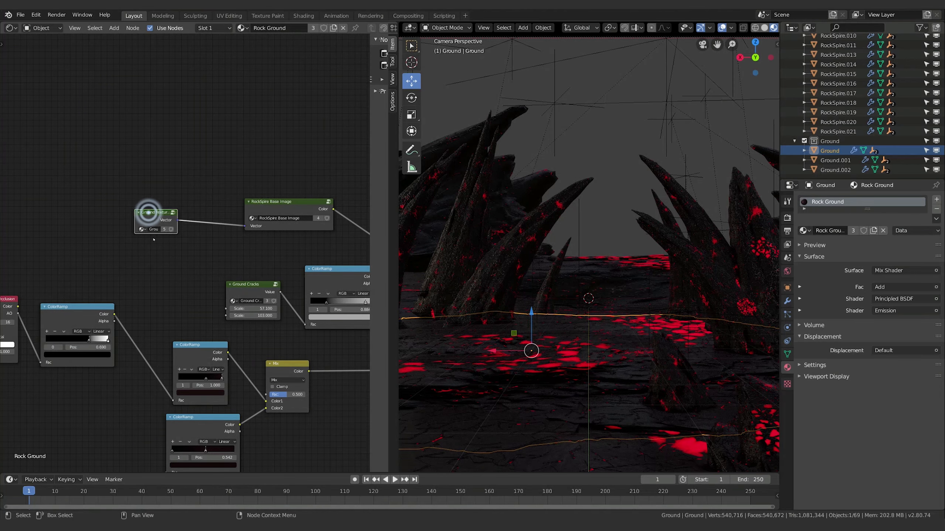
pyautogui.click(141, 229)
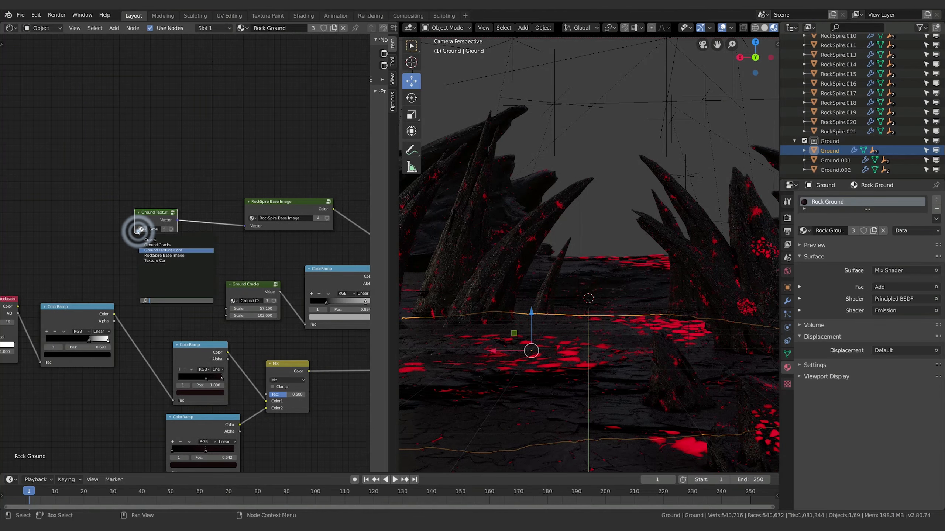
pyautogui.click(94, 239)
# Look over the texture and group nodes across the Rock Ground material, and shift the lower RockSpire Base Image node slightly
pyautogui.moveTo(232, 303); pyautogui.dragTo(323, 35, button='middle')
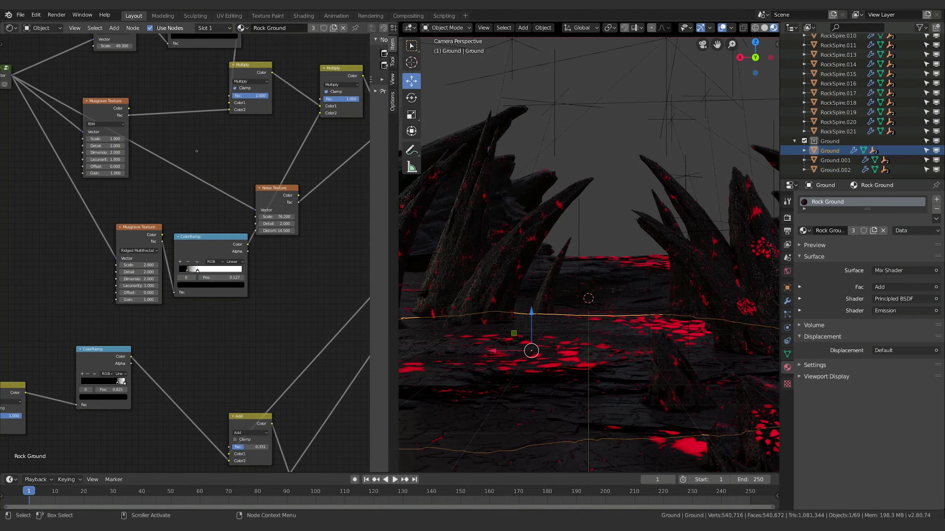
pyautogui.moveTo(196, 148); pyautogui.dragTo(376, 180, button='middle')
pyautogui.scroll(7, 203, 230)
pyautogui.scroll(-8, 203, 230)
pyautogui.scroll(2, 285, 82)
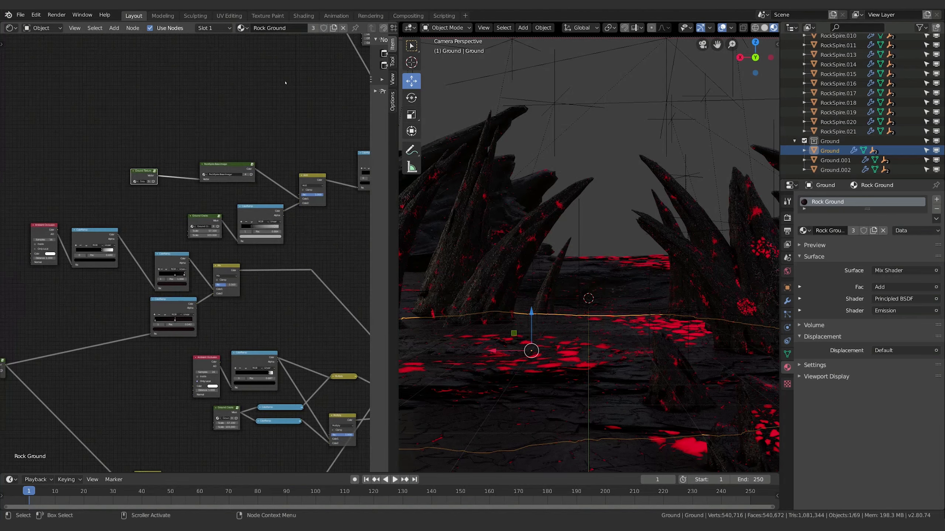
pyautogui.scroll(8, 236, 144)
pyautogui.moveTo(81, 141); pyautogui.dragTo(255, 120, button='middle')
pyautogui.moveTo(155, 143); pyautogui.dragTo(279, 54, button='middle')
pyautogui.moveTo(123, 210); pyautogui.dragTo(137, 109, button='middle')
pyautogui.click(126, 226)
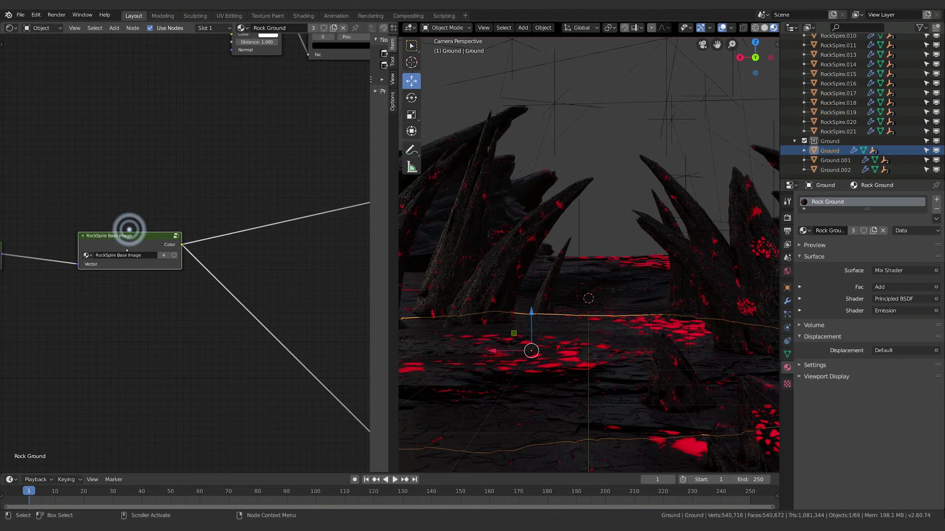
pyautogui.moveTo(170, 245); pyautogui.dragTo(180, 241)
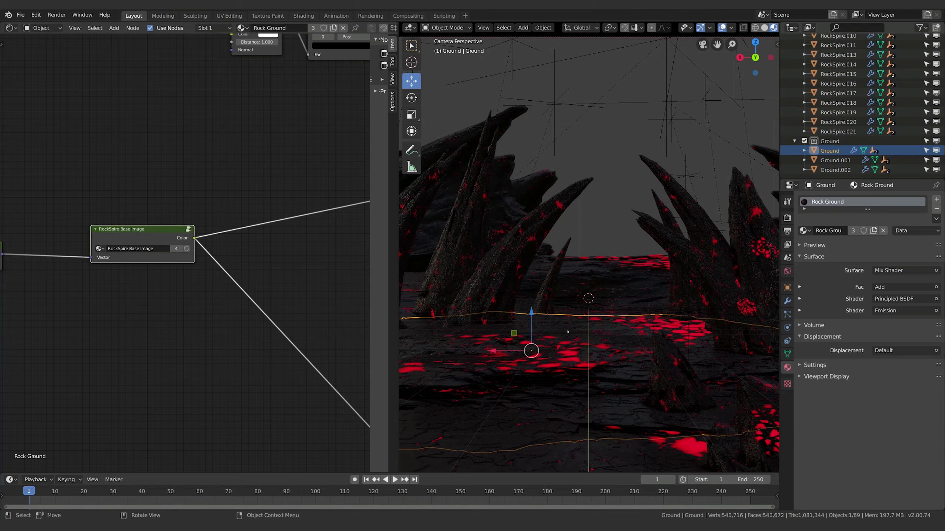
# Set the Mapping scale inside the Ground Texture Cord group to 1.000 on X, Y and Z, and return to the main node tree
pyautogui.moveTo(155, 316); pyautogui.dragTo(329, 307, button='middle')
pyautogui.click(150, 244)
pyautogui.press('Tab')
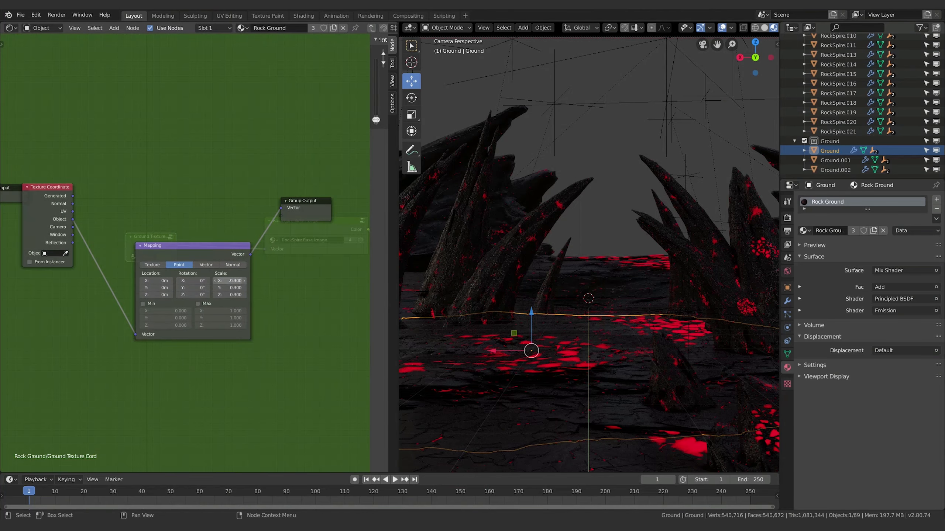
pyautogui.click(229, 281)
pyautogui.write('1')
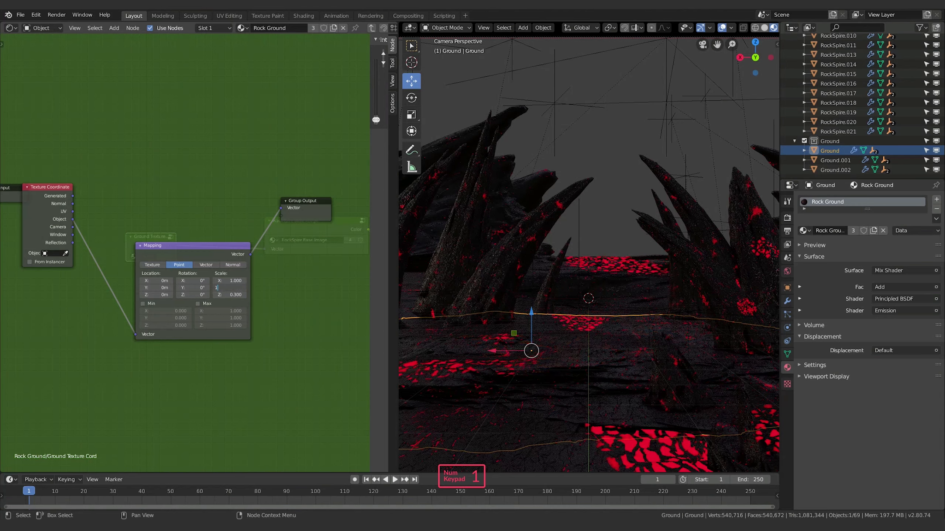
pyautogui.press('Return')
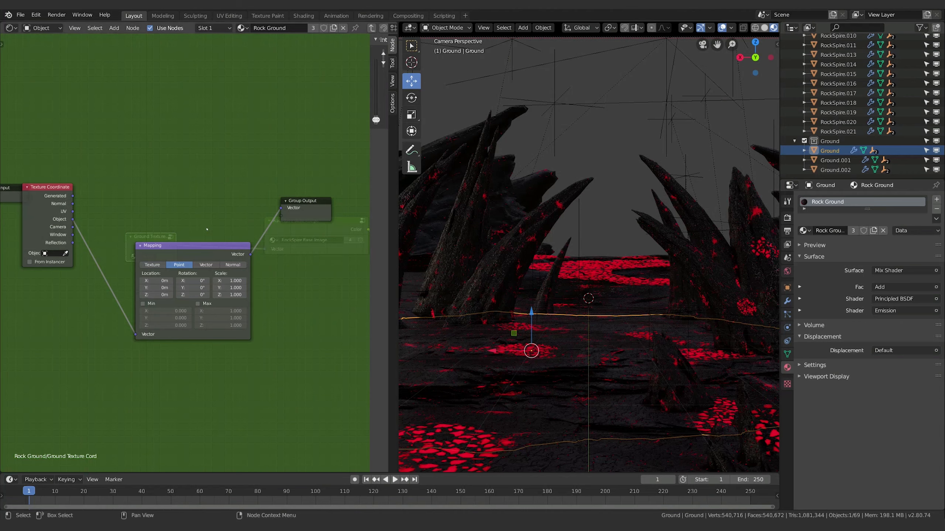
pyautogui.press('Tab')
pyautogui.moveTo(301, 292); pyautogui.dragTo(79, 215, button='middle')
pyautogui.moveTo(286, 244); pyautogui.dragTo(177, 248, button='middle')
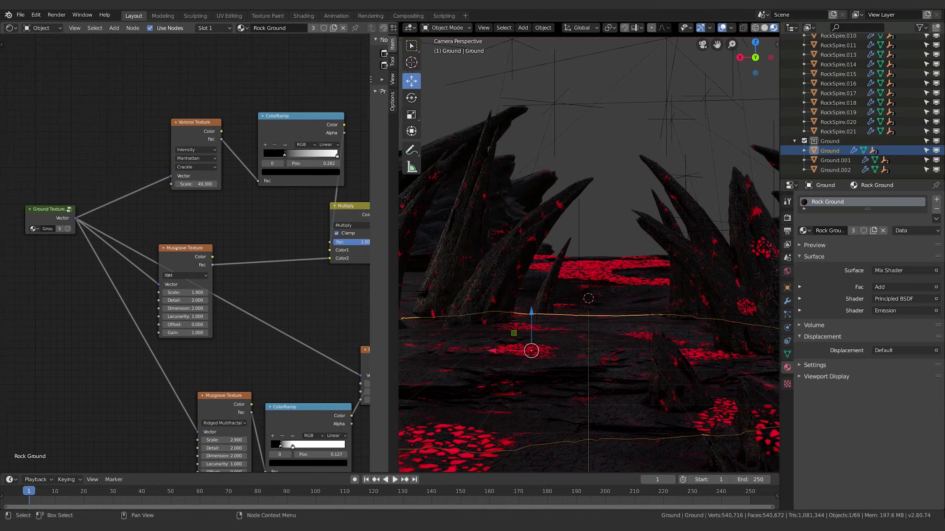
# Adjust the scale of the fBM Musgrave Texture feeding the Clamp-enabled Multiply node, trying 0.500 and ending at -0.500
pyautogui.moveTo(265, 242); pyautogui.dragTo(267, 210, button='middle')
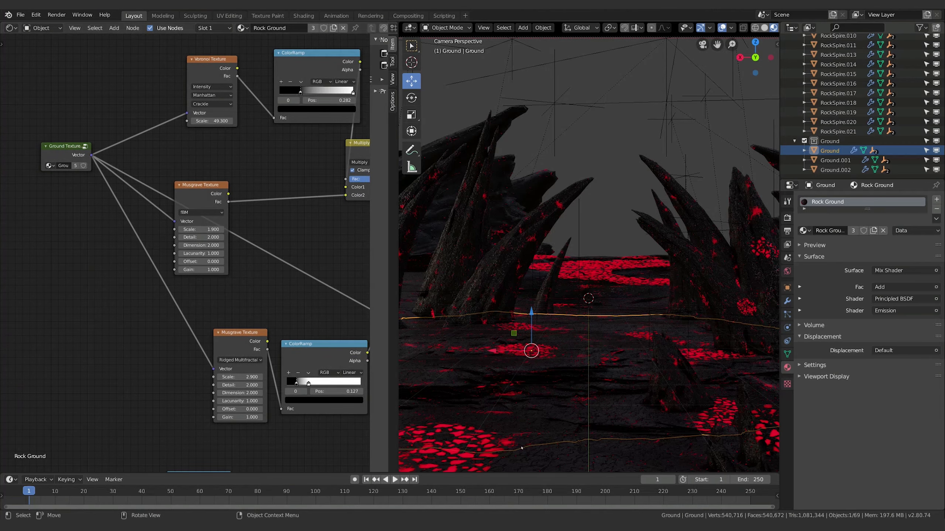
pyautogui.moveTo(198, 229); pyautogui.dragTo(154, 258, button='middle')
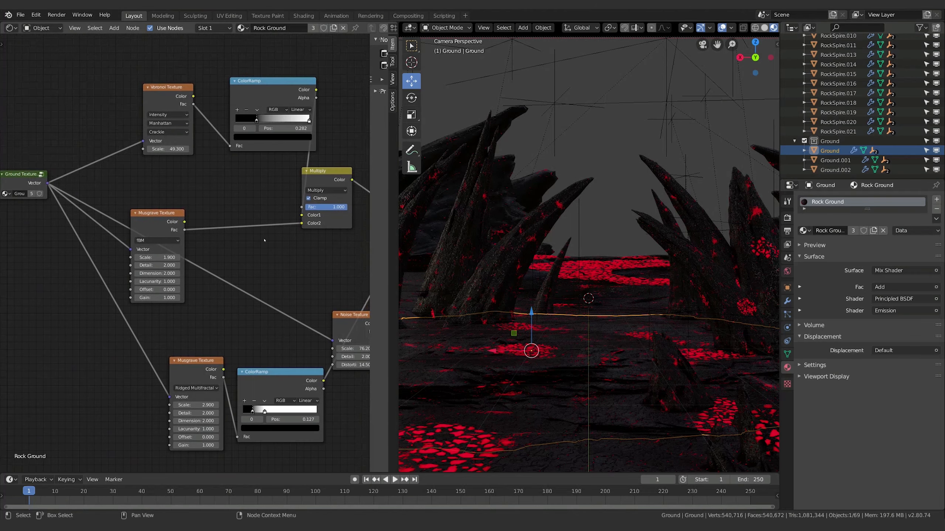
pyautogui.moveTo(154, 258); pyautogui.dragTo(100, 258)
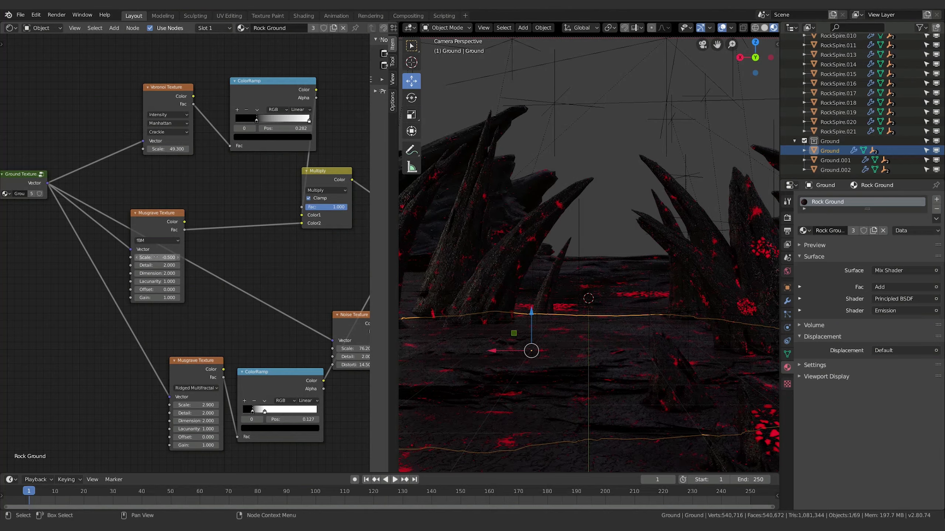
pyautogui.click(155, 258)
pyautogui.write('.5')
pyautogui.press('Return')
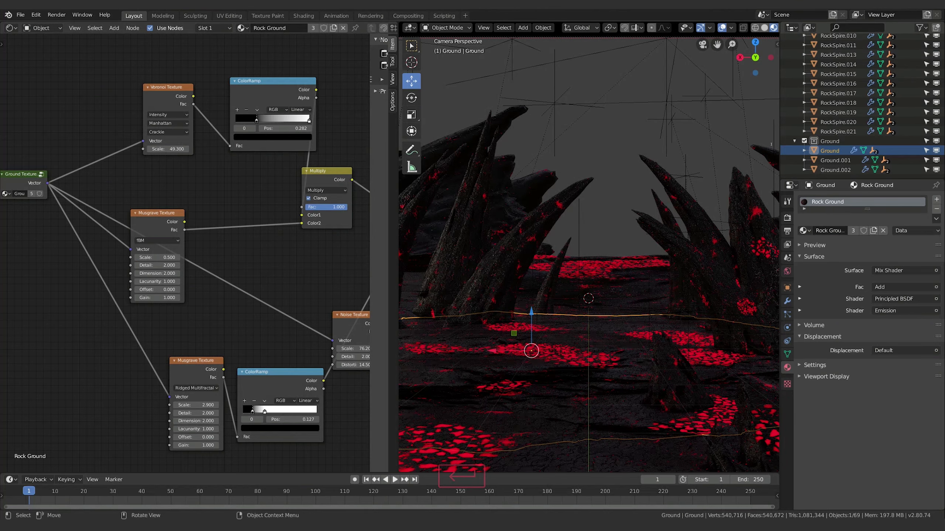
pyautogui.click(156, 257)
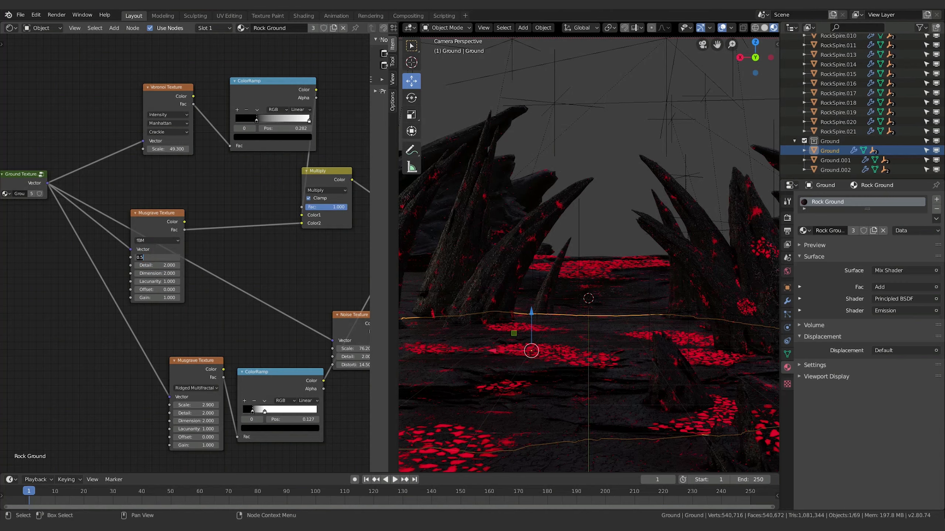
pyautogui.write('-')
pyautogui.press('Return')
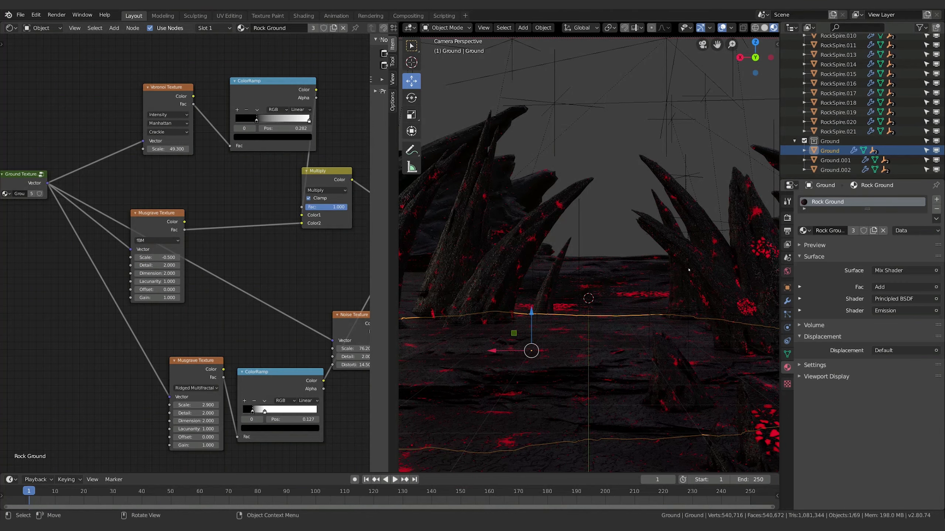
# Set the scale of the Crackle Voronoi Texture in the Rock Ground material to 65.600
pyautogui.scroll(-4, 689, 270)
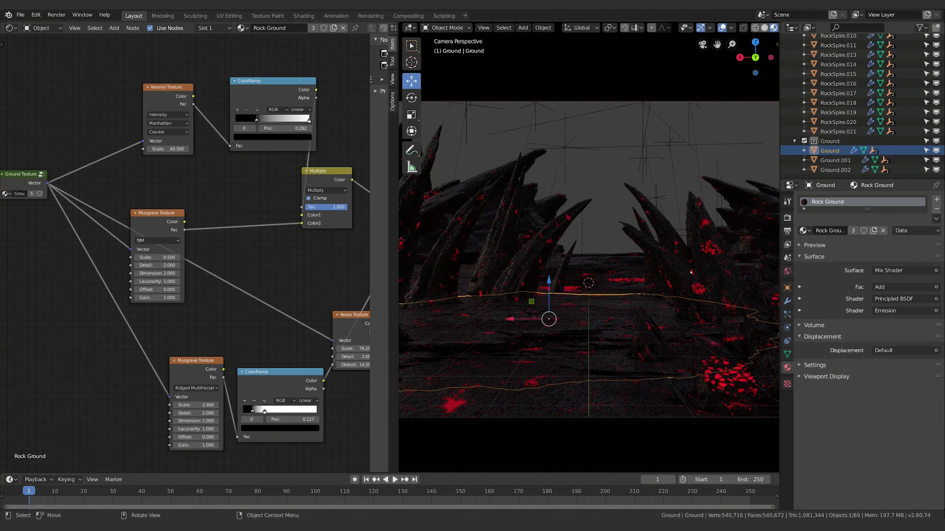
pyautogui.scroll(2, 691, 273)
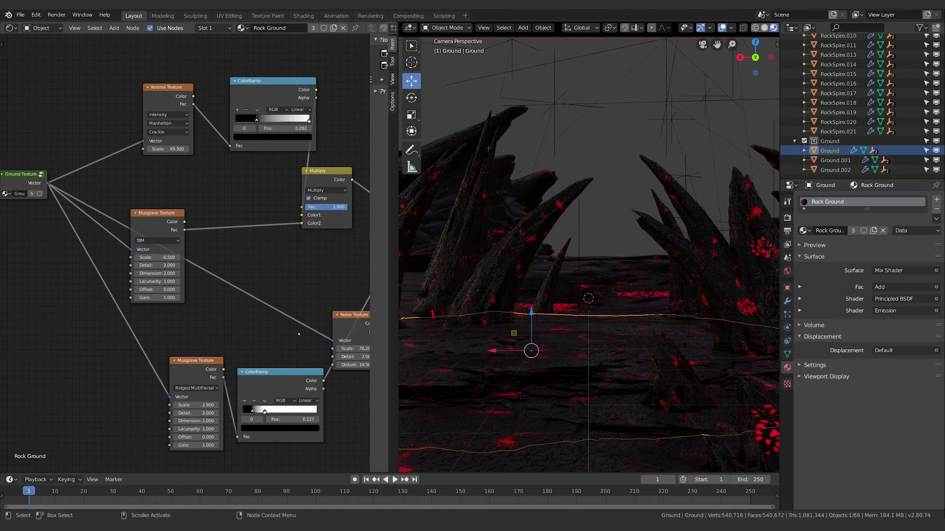
pyautogui.scroll(-1, 672, 319)
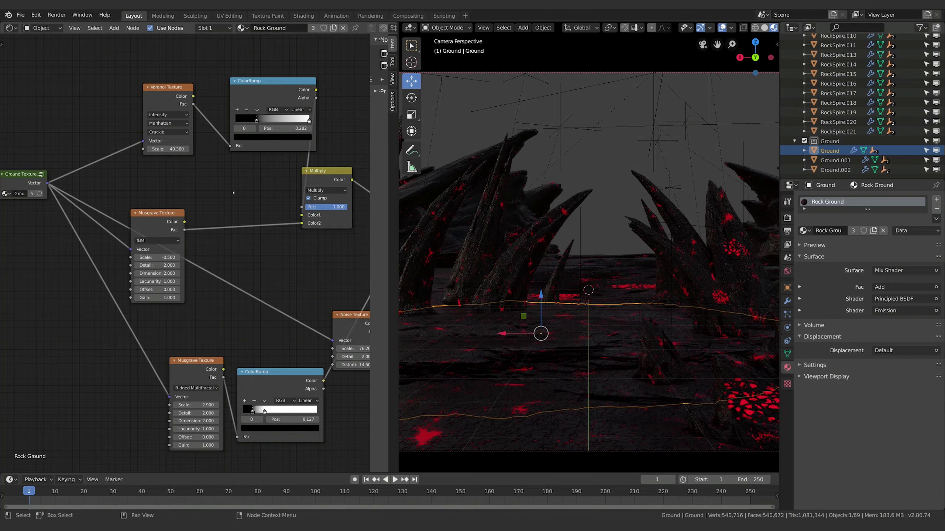
pyautogui.moveTo(168, 149)
pyautogui.mouseDown()
pyautogui.moveTo(177, 148)
pyautogui.moveTo(146, 149)
pyautogui.moveTo(185, 149)
pyautogui.mouseUp()
pyautogui.moveTo(168, 149); pyautogui.dragTo(152, 149)
pyautogui.moveTo(292, 285); pyautogui.dragTo(292, 211, button='middle')
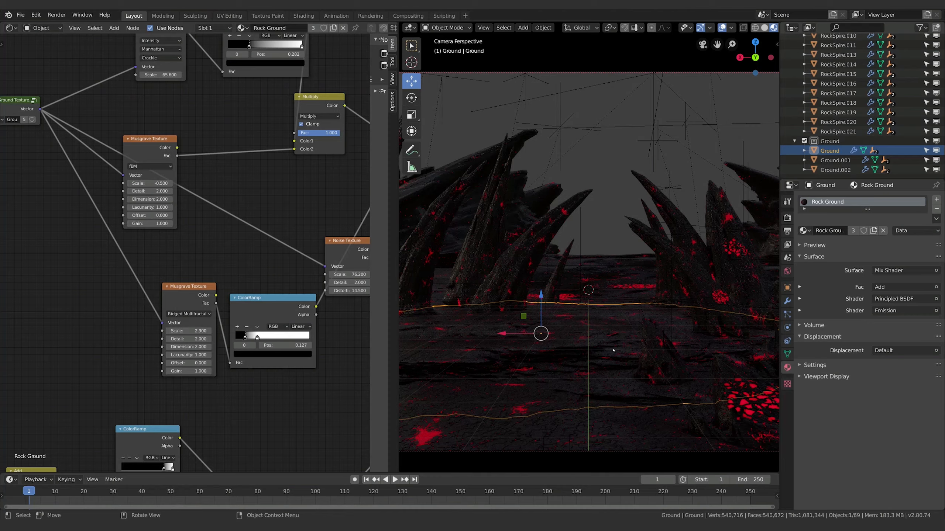
# Switch the camera view to Rendered shading and hide the viewport overlays
pyautogui.press('z')
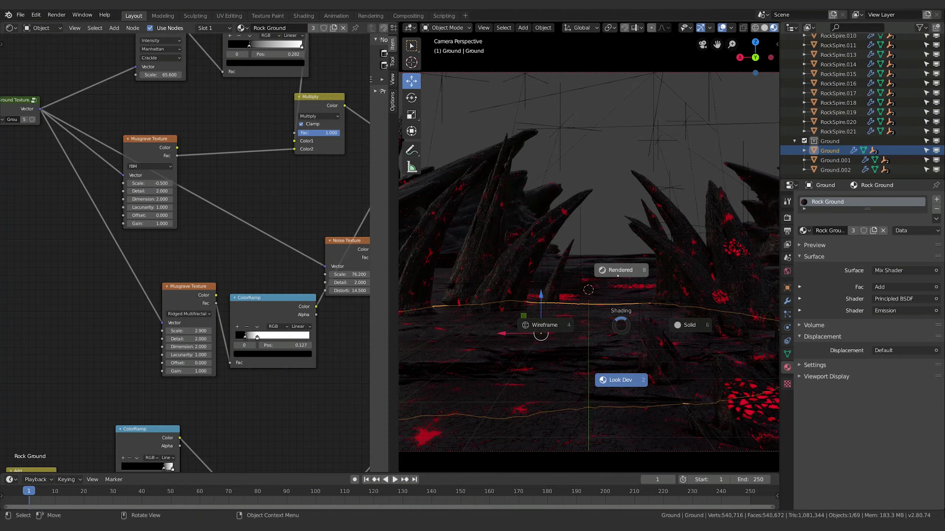
pyautogui.click(616, 272)
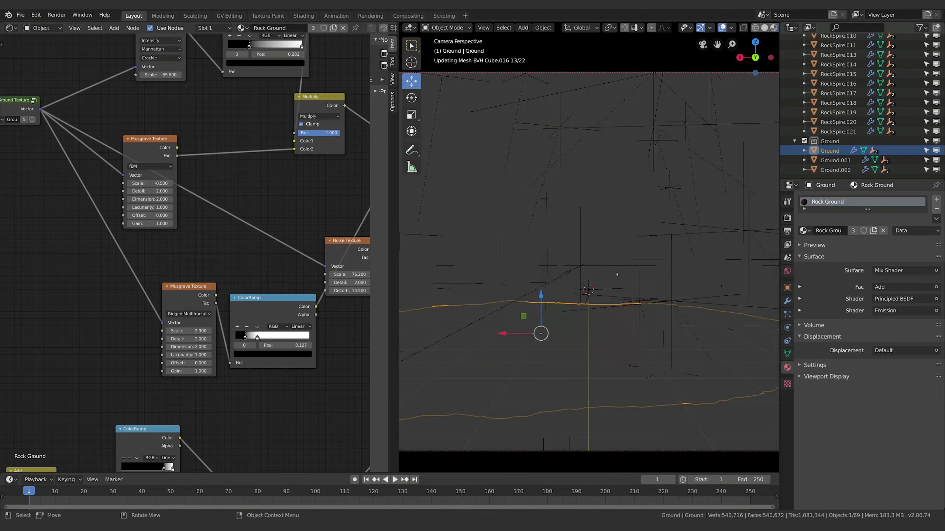
pyautogui.click(722, 28)
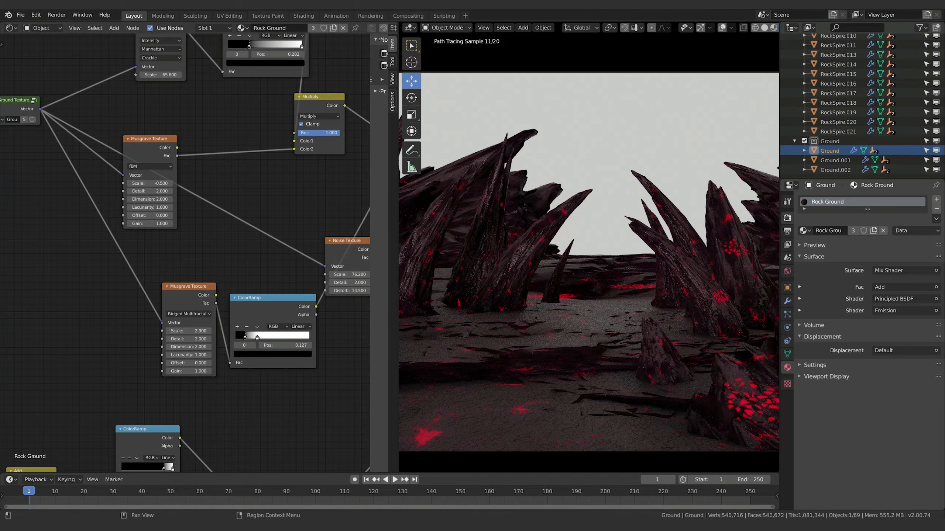
# Set the Cycles viewport samples to 10 and restrict the viewport render to a region over the central foreground ground
pyautogui.click(787, 218)
pyautogui.click(890, 296)
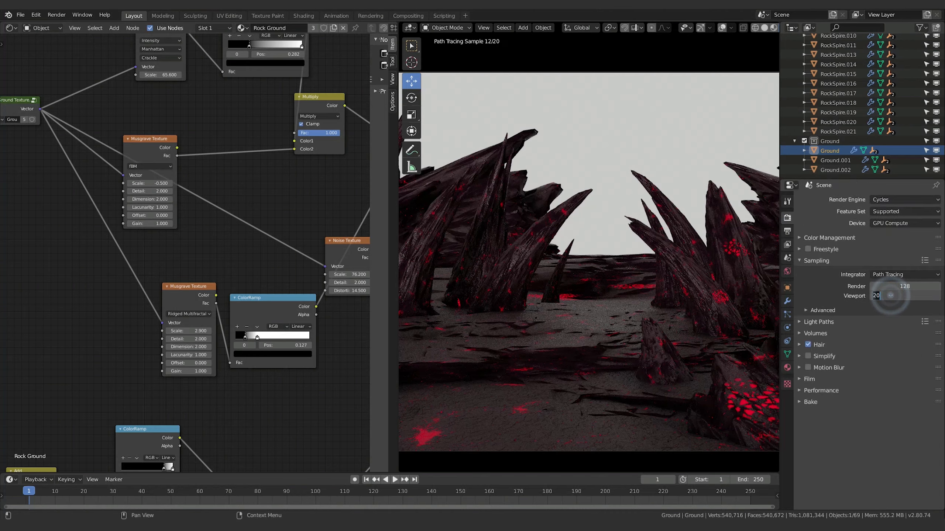
pyautogui.write('10')
pyautogui.press('Return')
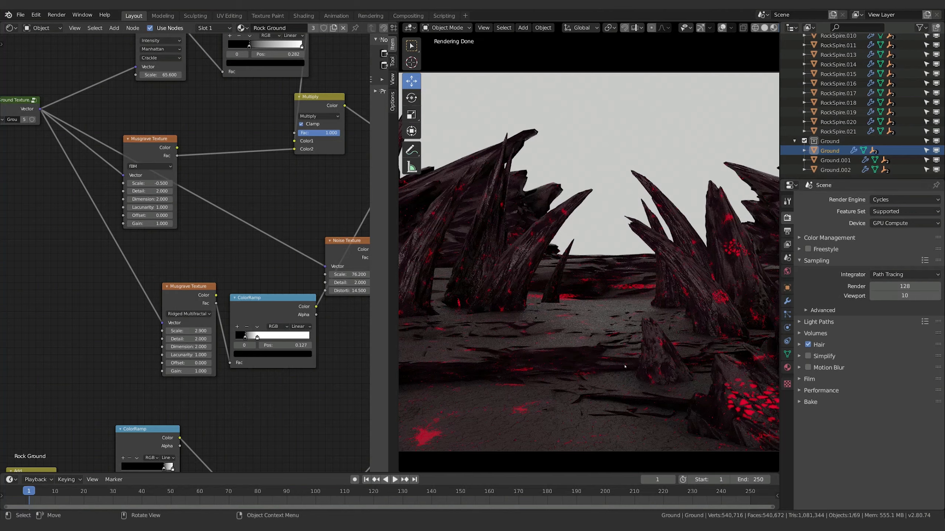
pyautogui.hotkey('ctrl', 'b')
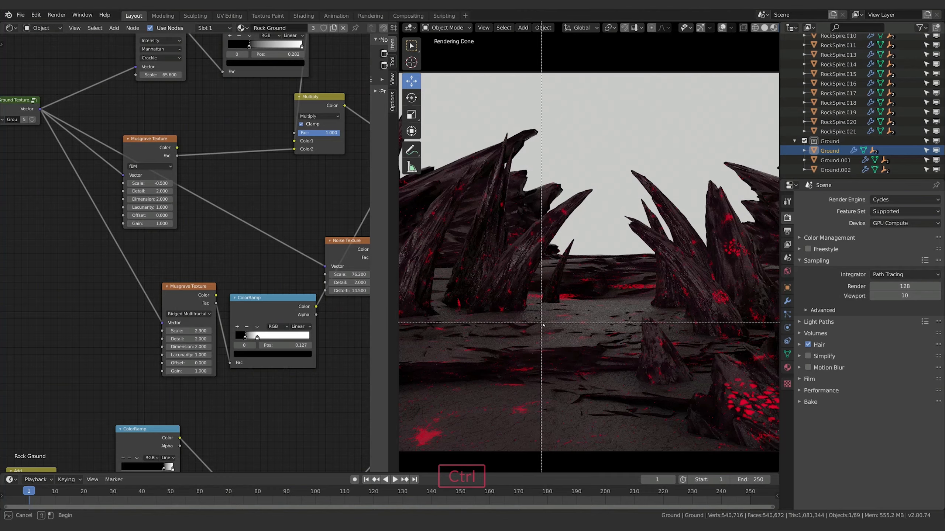
pyautogui.moveTo(520, 296); pyautogui.dragTo(630, 432)
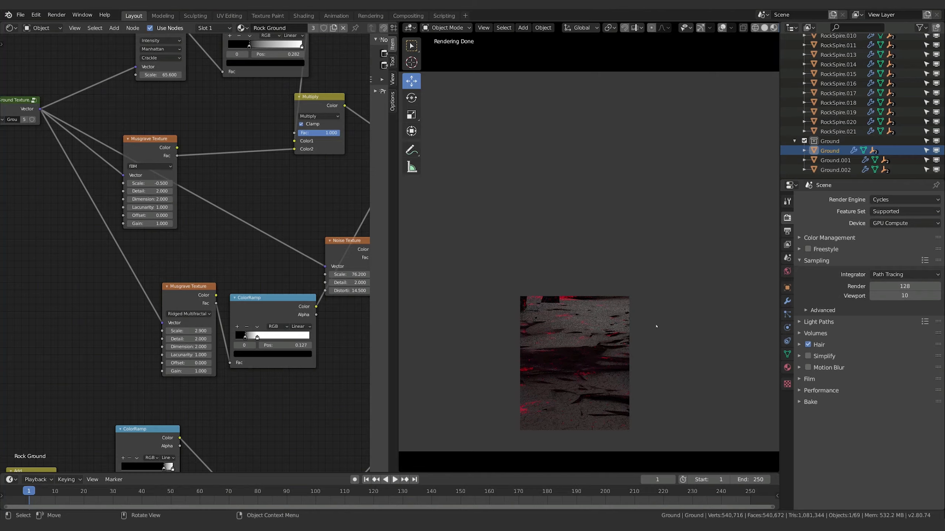
# Show the viewport overlays again and open the Distance value of the Rock Ground Bump node for editing
pyautogui.moveTo(74, 428); pyautogui.dragTo(370, 38, button='middle')
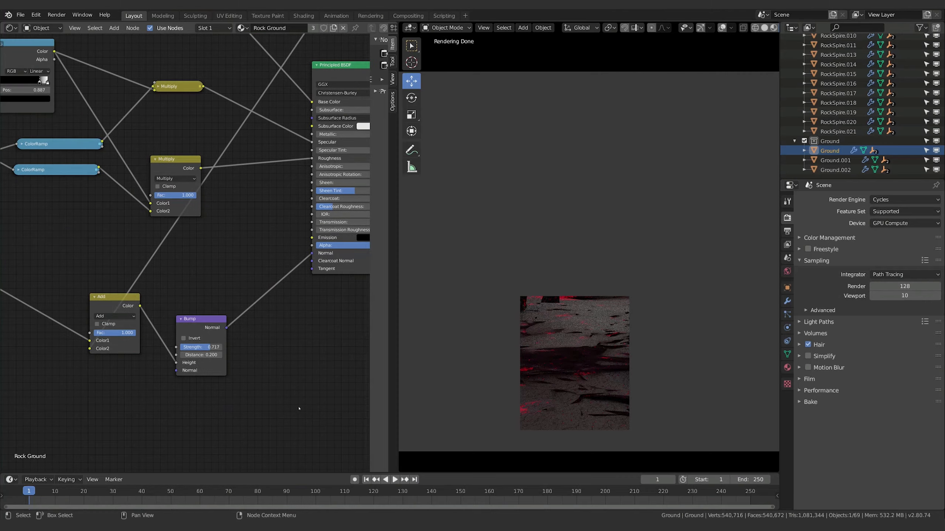
pyautogui.scroll(4, 247, 397)
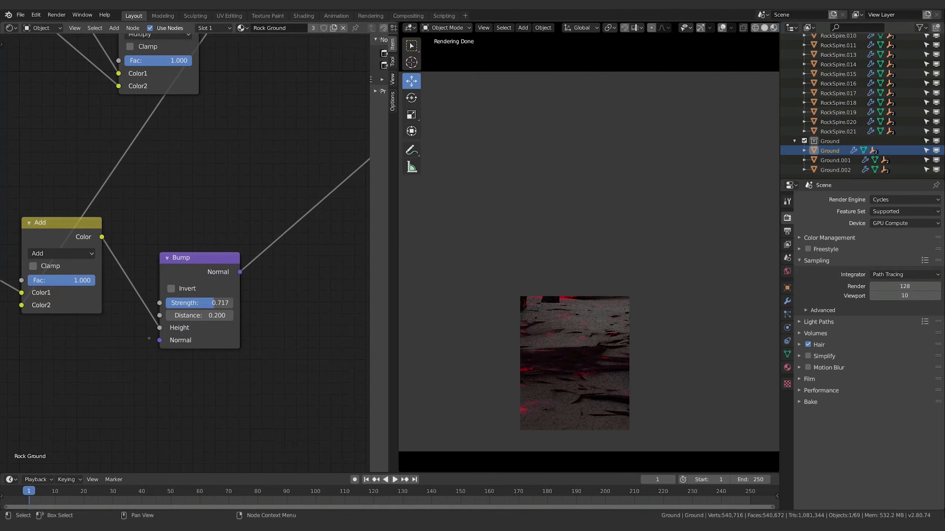
pyautogui.moveTo(248, 397); pyautogui.dragTo(253, 391, button='middle')
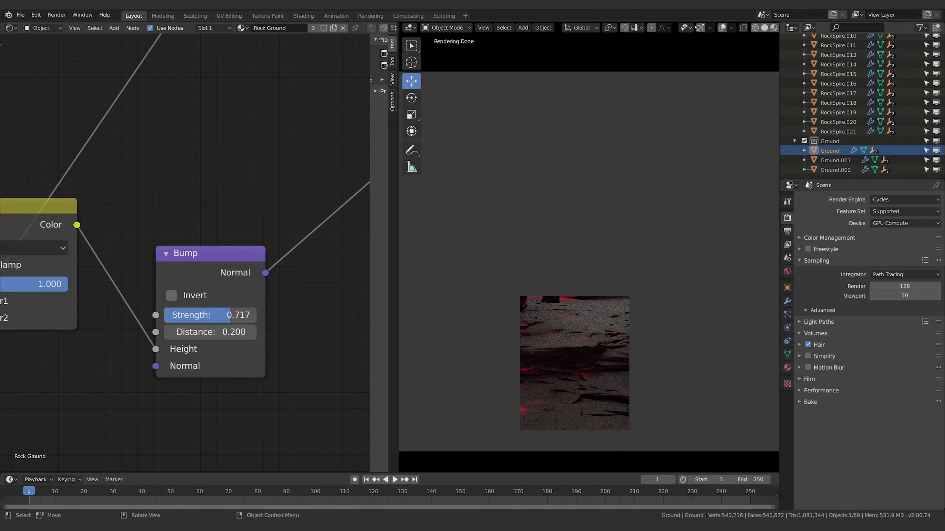
pyautogui.click(723, 27)
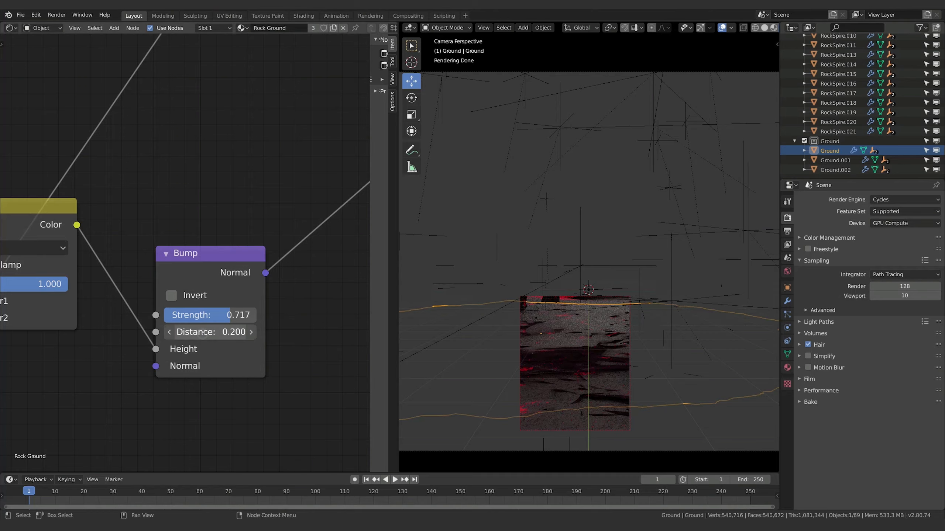
pyautogui.click(202, 333)
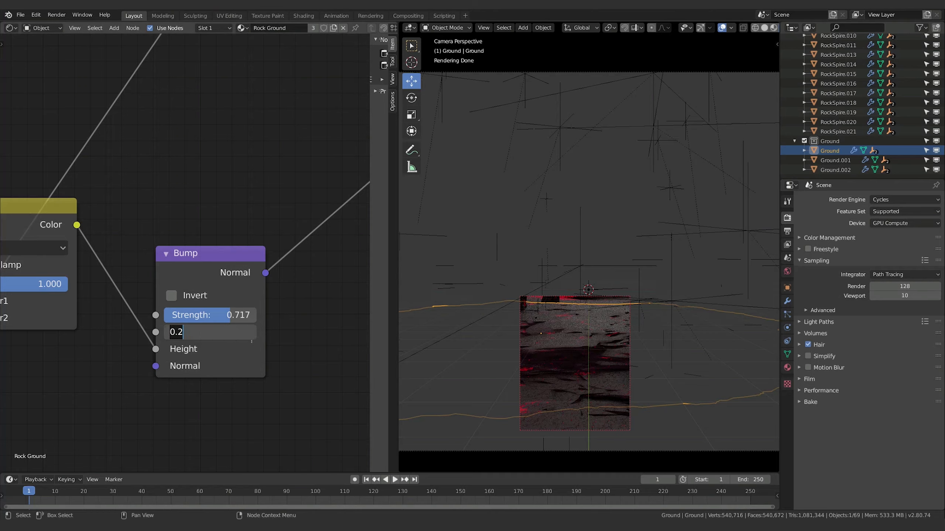